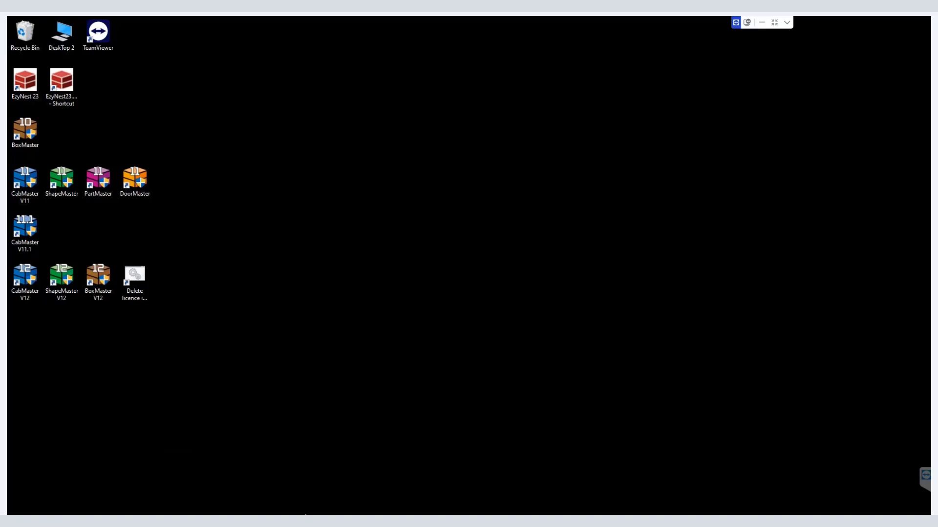
Step: Switch to EzyNest, open Automatic Toolpath Processing and open the Load ATP file browser
{"action": "mouse_move", "coordinate": [299, 522]}
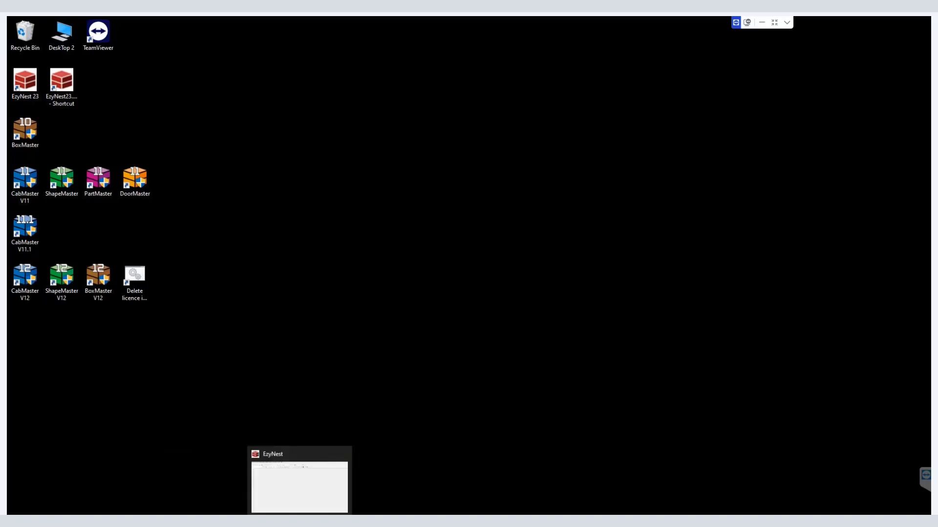
{"action": "left_click", "coordinate": [300, 483]}
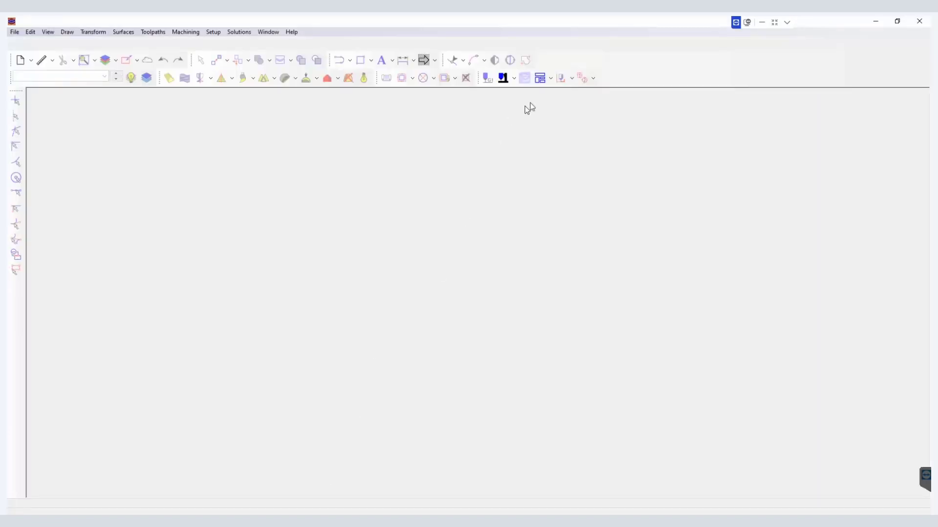
{"action": "left_click", "coordinate": [540, 78]}
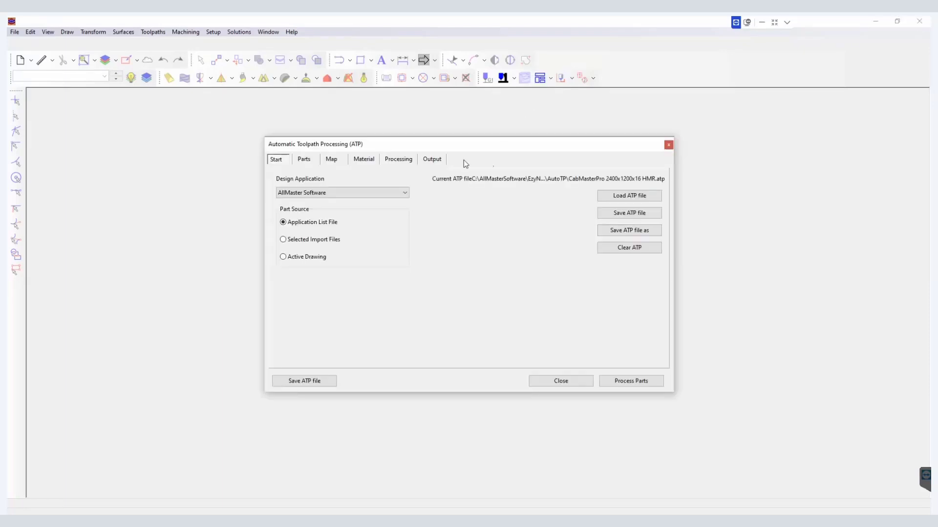
{"action": "left_click", "coordinate": [611, 196]}
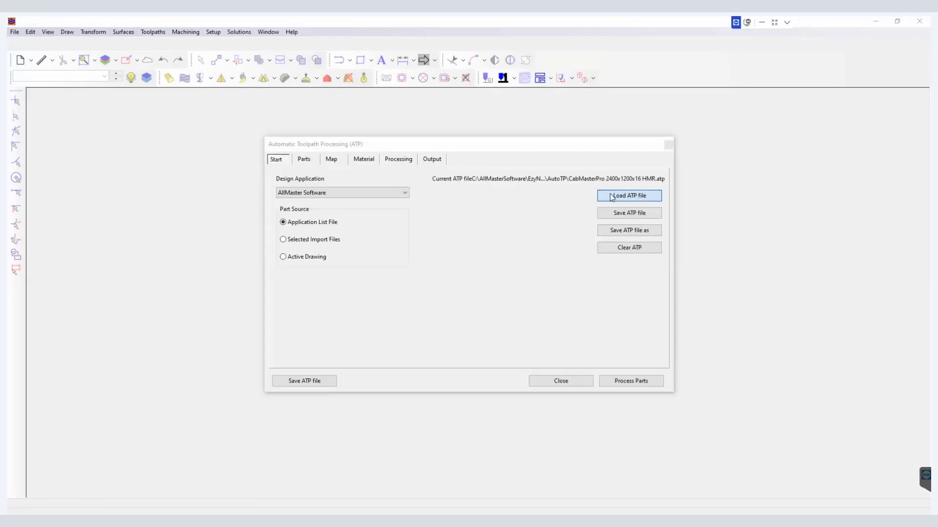
{"action": "left_click", "coordinate": [432, 153]}
{"action": "key", "text": "ctrl+c"}
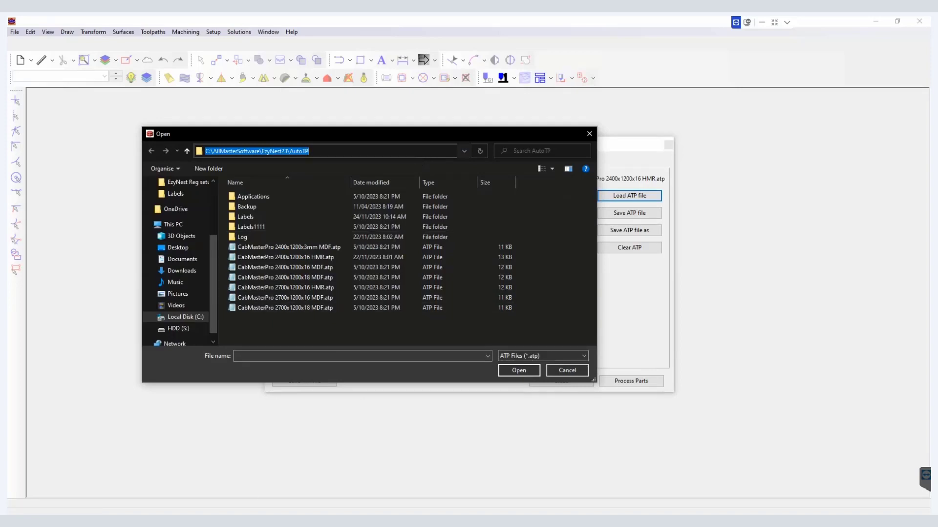
Step: Open File Explorer at the pasted AutoTP folder path and select LabelDesigner.exe in its Labels folder
{"action": "key", "text": "super+e"}
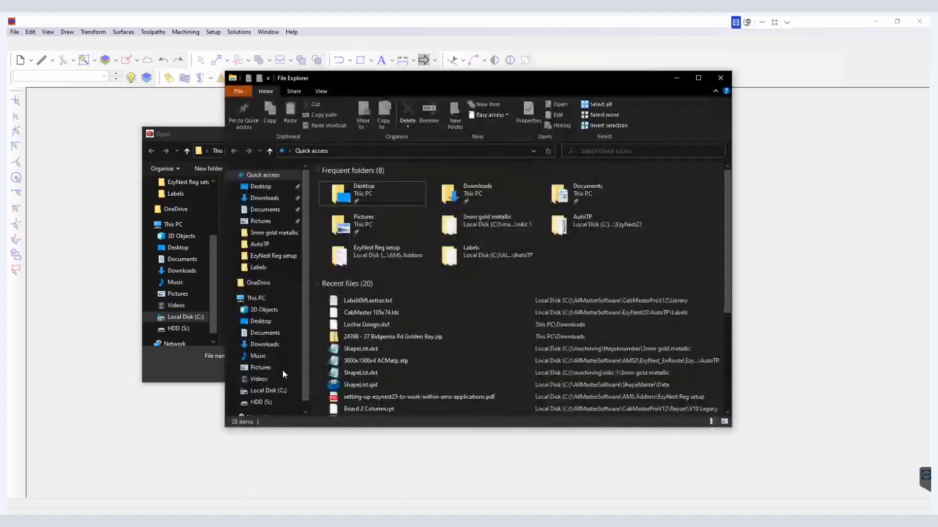
{"action": "left_click", "coordinate": [403, 151]}
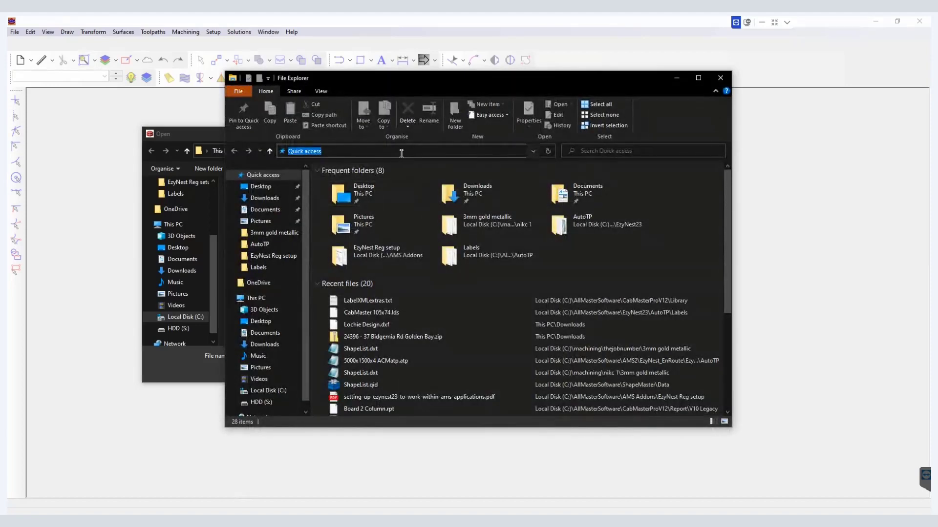
{"action": "key", "text": "ctrl+v"}
{"action": "left_click", "coordinate": [389, 161]}
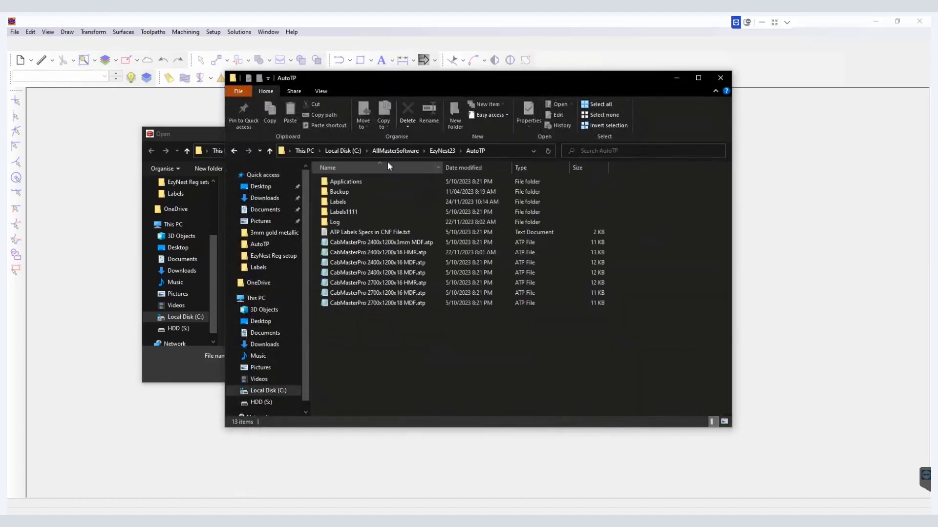
{"action": "double_click", "coordinate": [360, 202]}
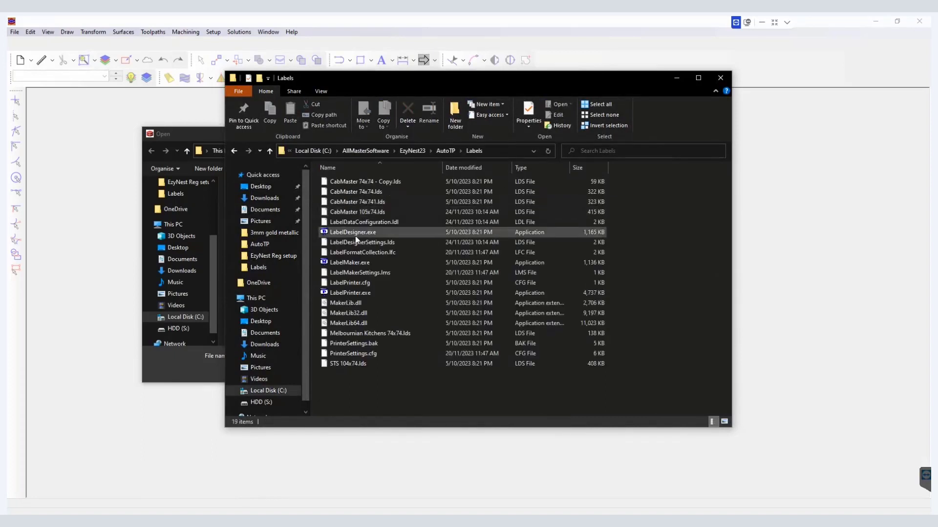
{"action": "left_click", "coordinate": [355, 236]}
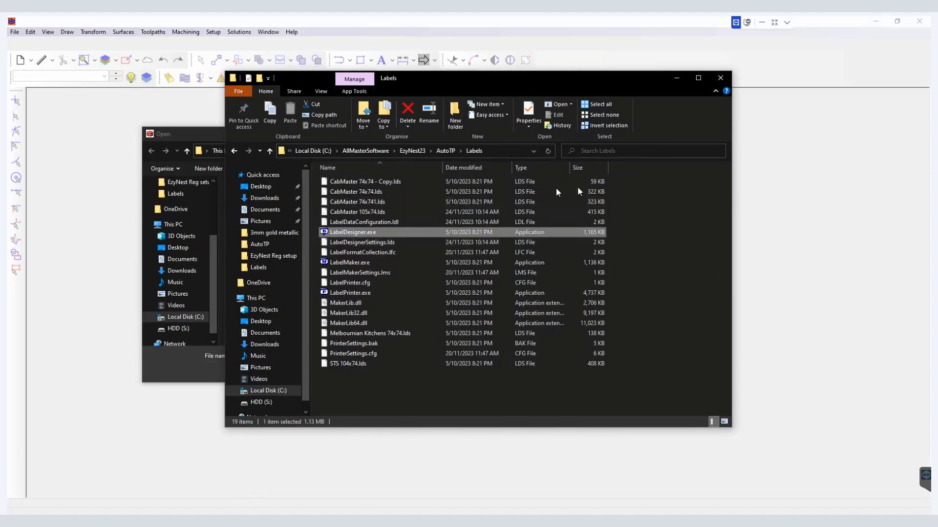
Step: Cancel the ATP file browser and close the Automatic Toolpath Processing dialog
{"action": "left_click", "coordinate": [782, 198]}
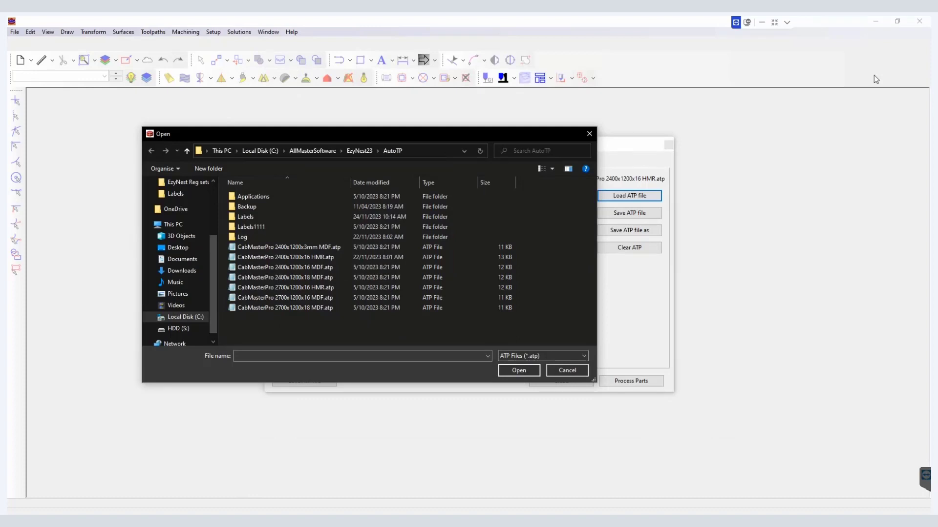
{"action": "left_click", "coordinate": [592, 135]}
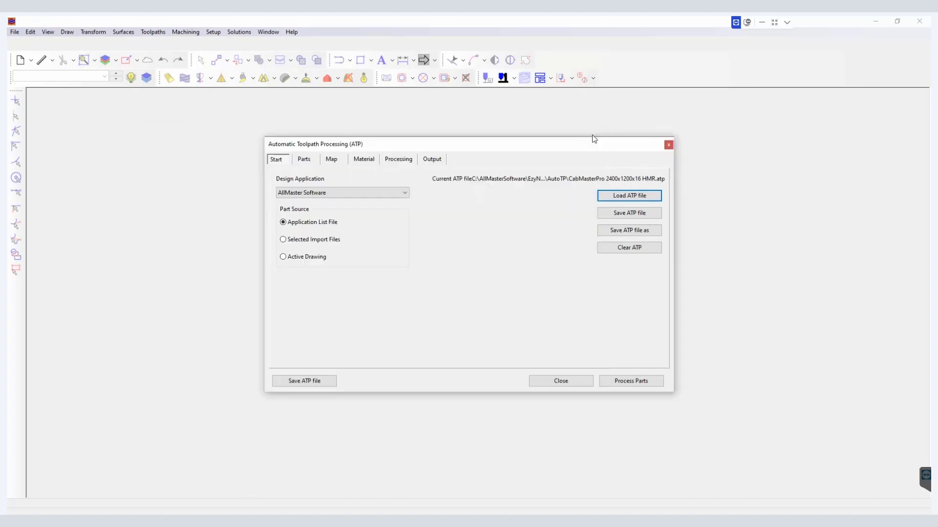
{"action": "left_click", "coordinate": [669, 146]}
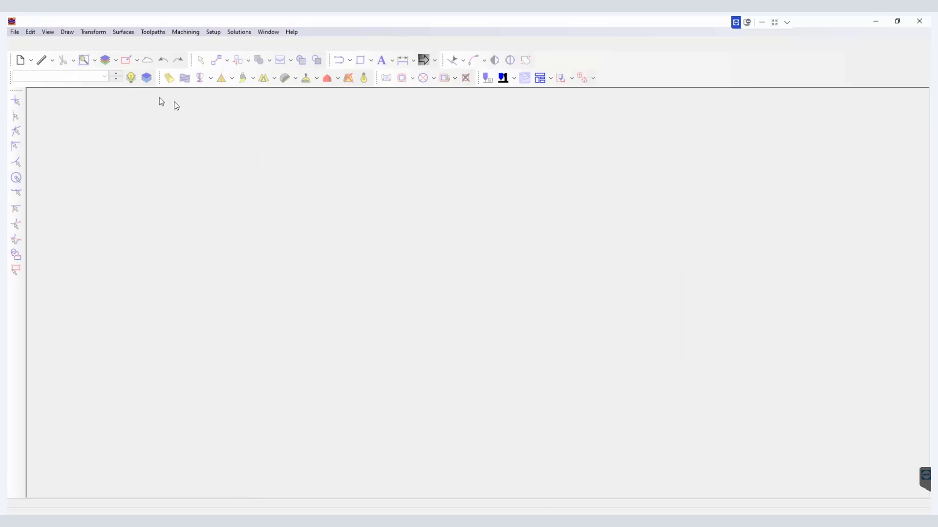
Step: Reopen Automatic Toolpath Processing and set the Label Design under Processing to CabMaster 74x74.lds
{"action": "left_click", "coordinate": [15, 32]}
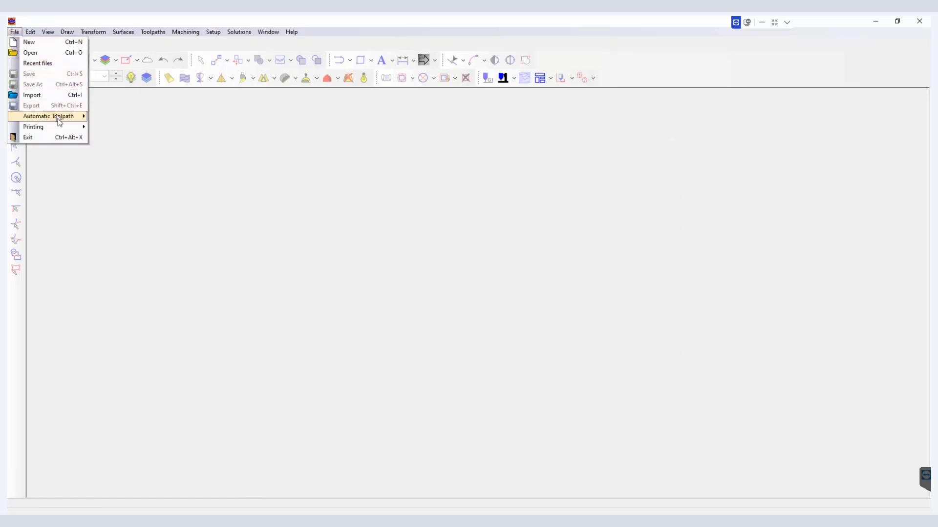
{"action": "mouse_move", "coordinate": [65, 119]}
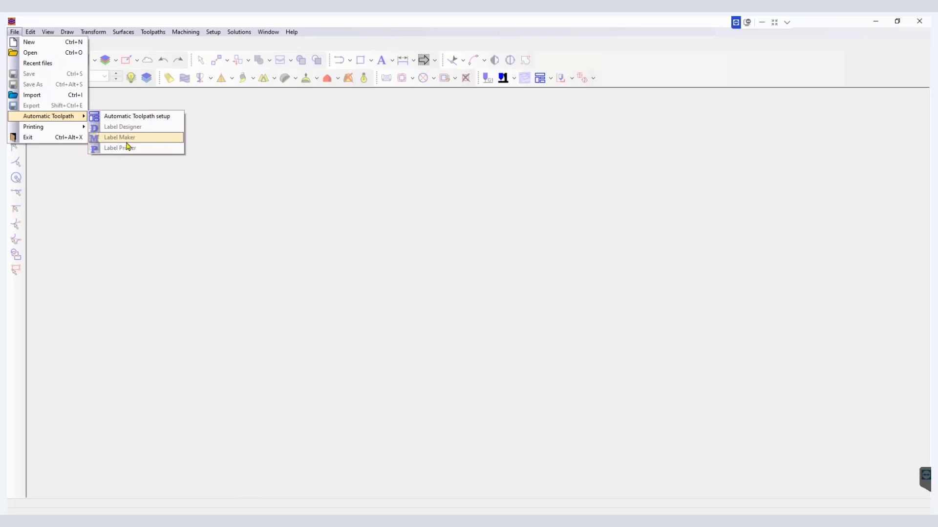
{"action": "left_click", "coordinate": [465, 162]}
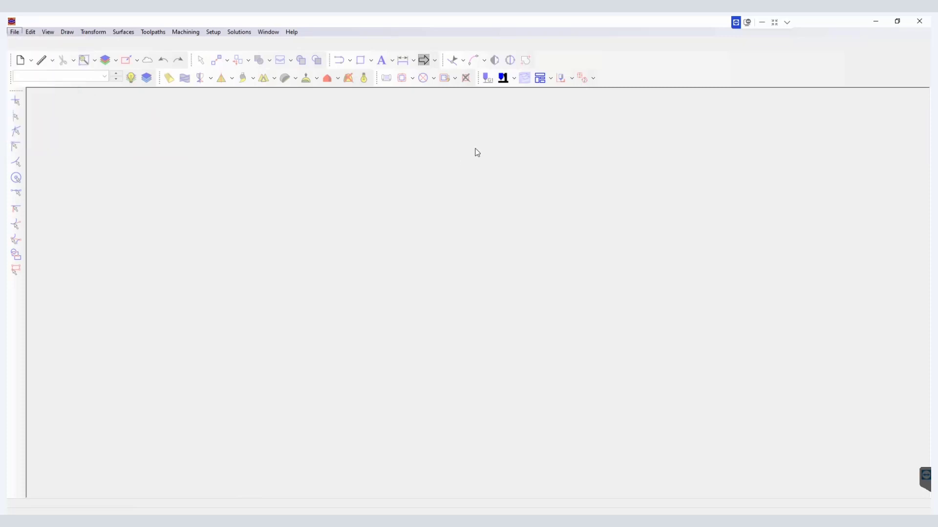
{"action": "left_click", "coordinate": [547, 82]}
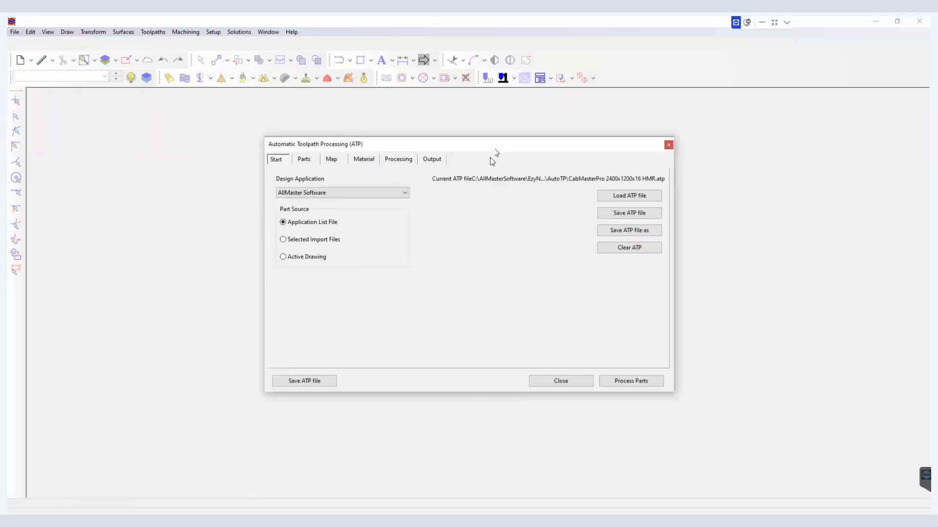
{"action": "left_click", "coordinate": [403, 161]}
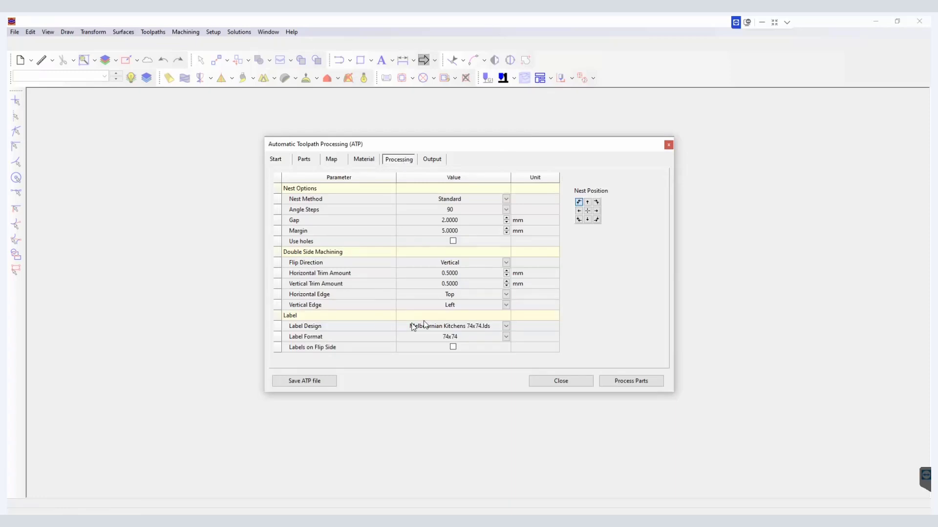
{"action": "left_click", "coordinate": [508, 327]}
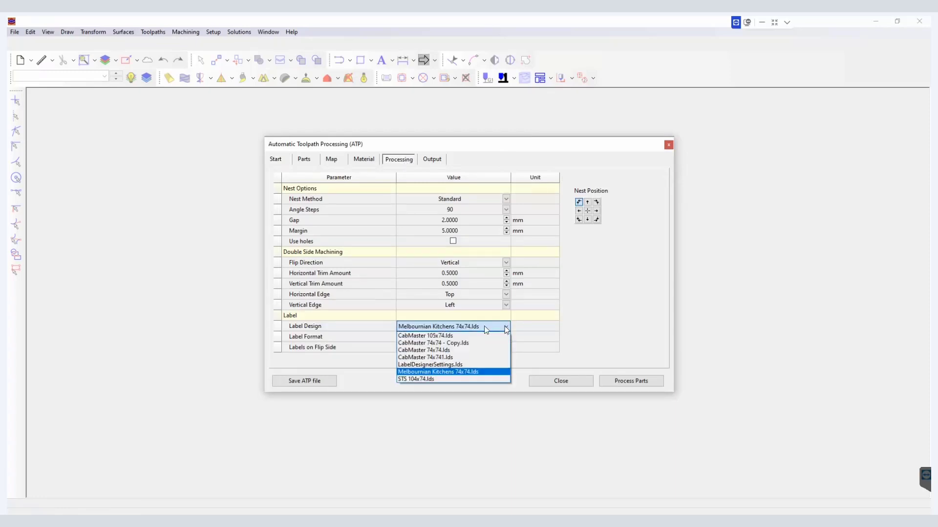
{"action": "left_click", "coordinate": [454, 350]}
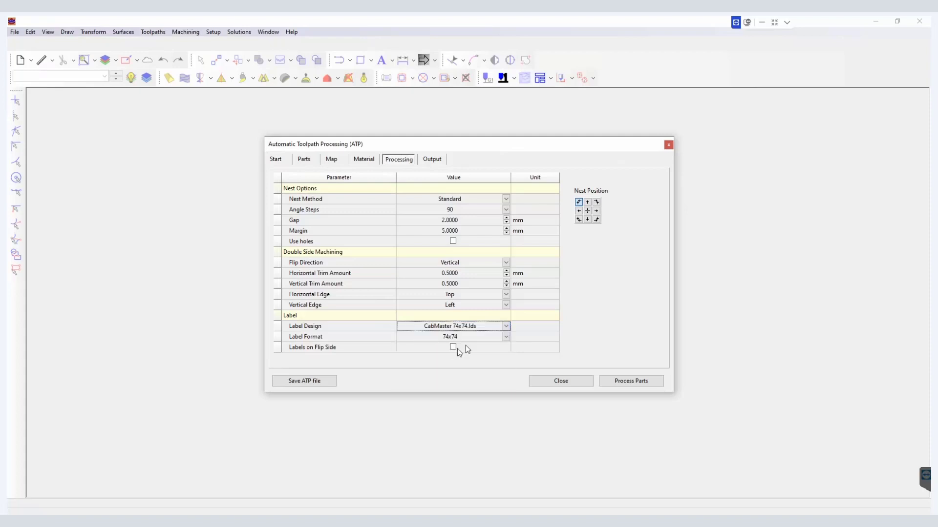
Step: Save the ATP file, then close the dialog and agree to save the ATP parameters
{"action": "left_click", "coordinate": [319, 384]}
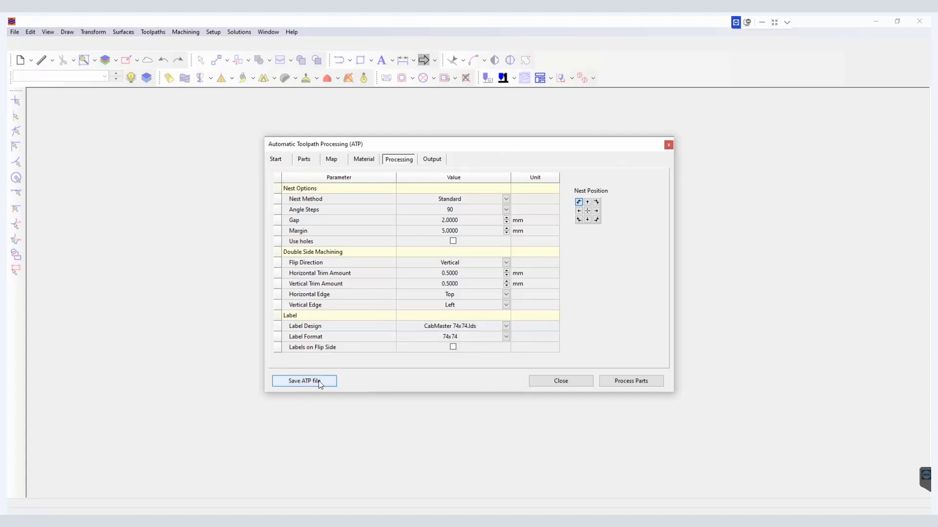
{"action": "left_click", "coordinate": [505, 328]}
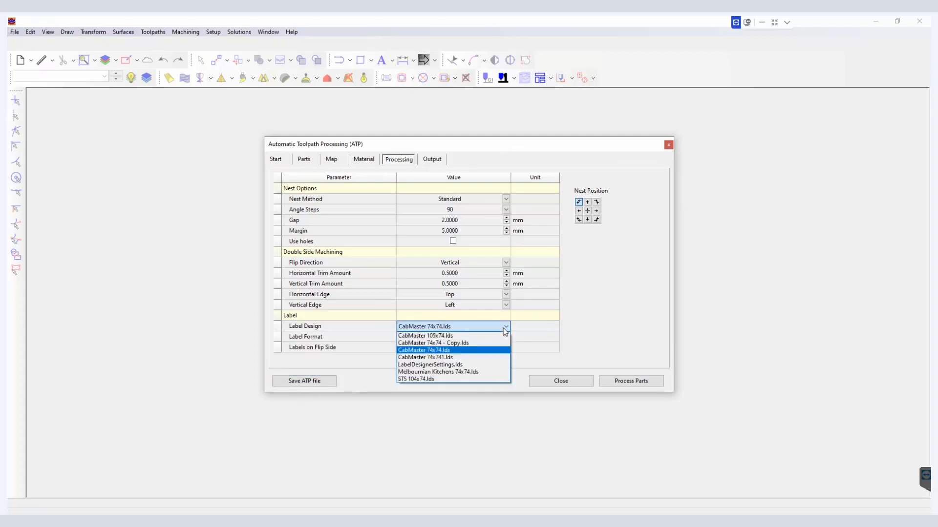
{"action": "left_click", "coordinate": [504, 329]}
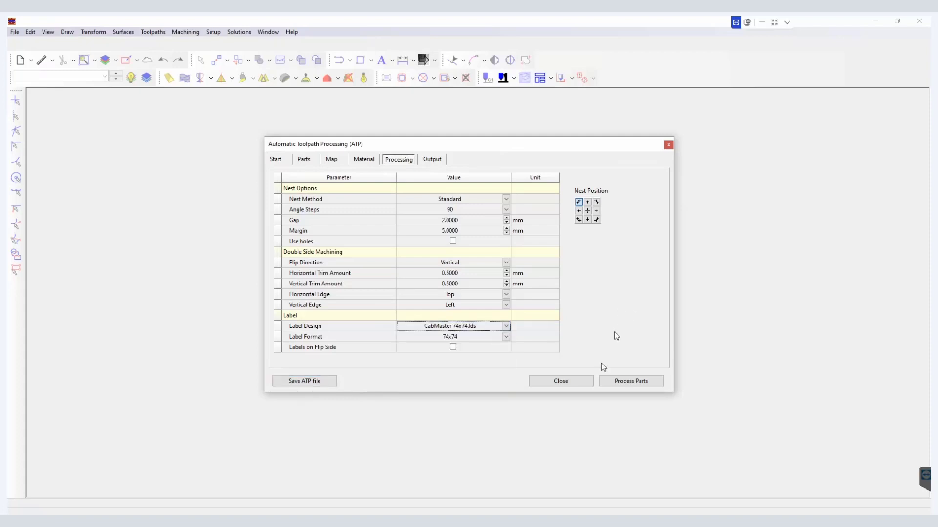
{"action": "left_click", "coordinate": [585, 385]}
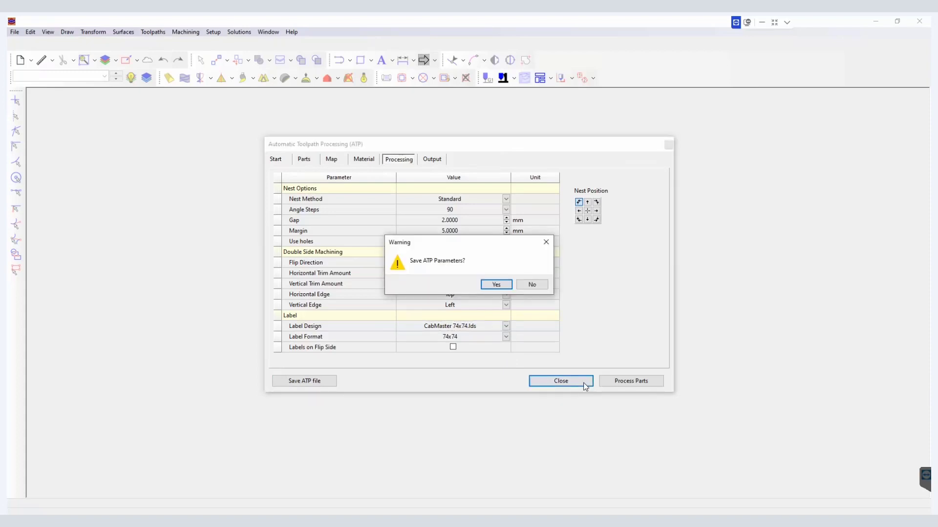
{"action": "left_click", "coordinate": [496, 285]}
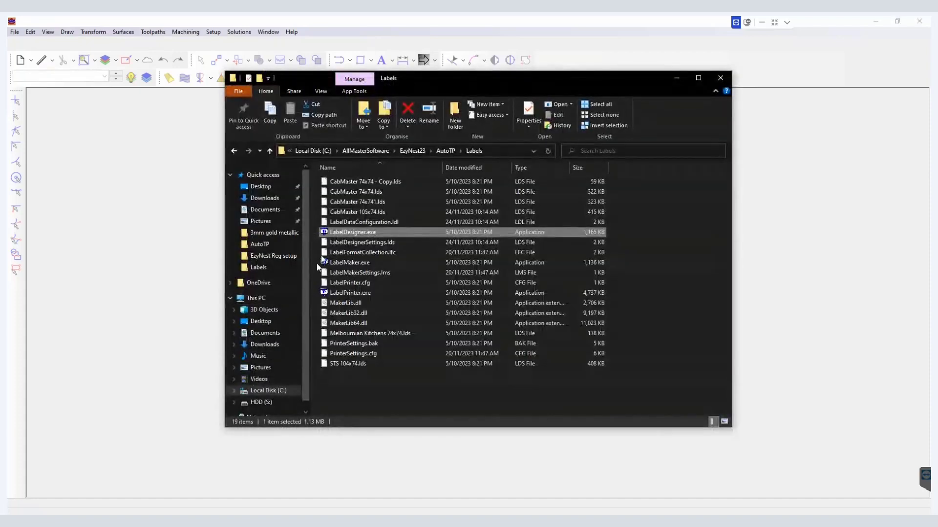
Step: Launch LabelDesigner.exe and open CabMaster 74x74.lds from the EzyNest23 AutoTP Labels folder
{"action": "double_click", "coordinate": [350, 233]}
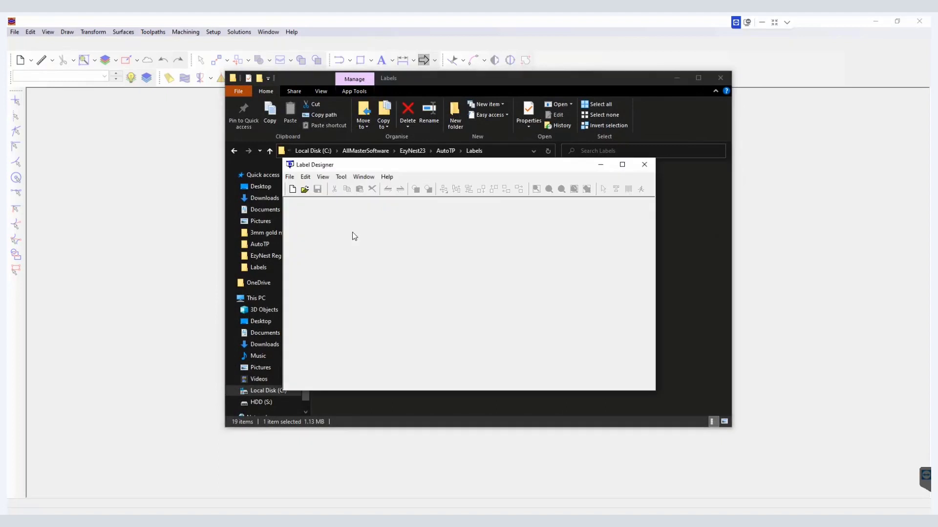
{"action": "left_click", "coordinate": [304, 190]}
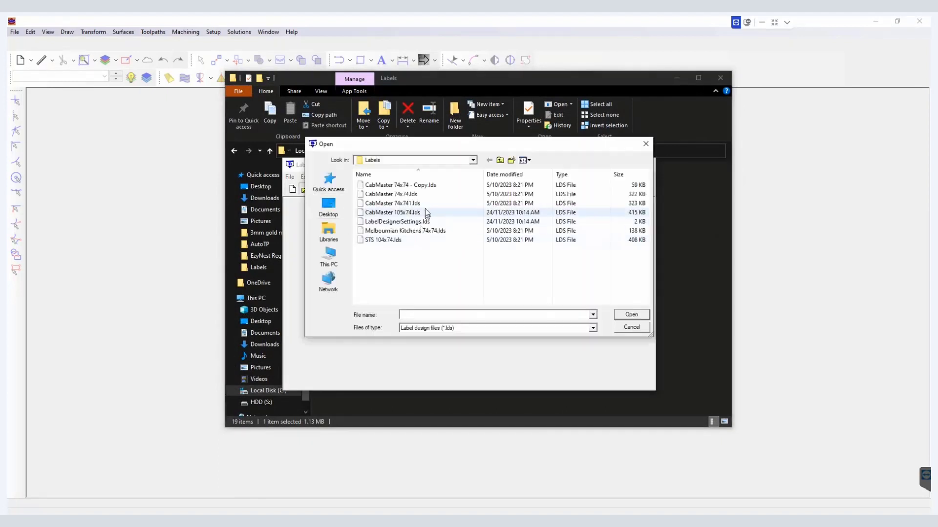
{"action": "left_click", "coordinate": [500, 161]}
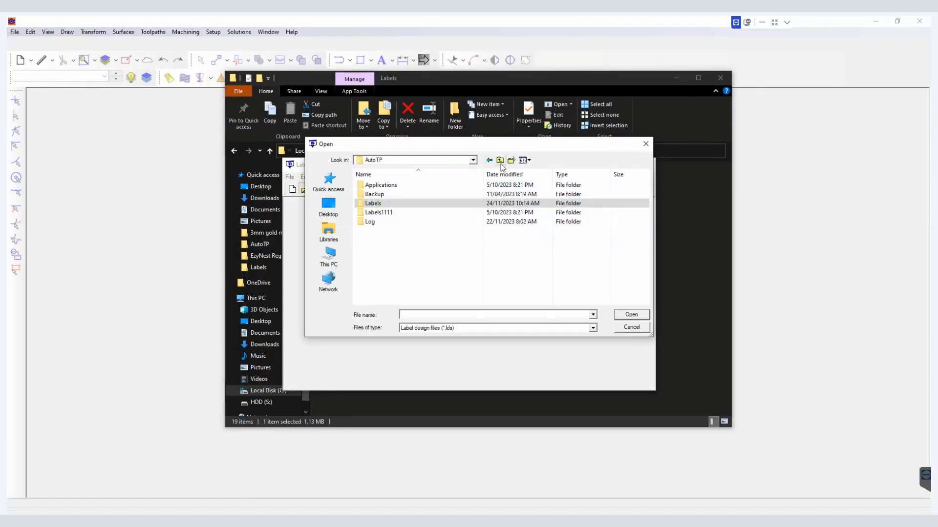
{"action": "left_click", "coordinate": [500, 161]}
{"action": "left_click", "coordinate": [500, 161]}
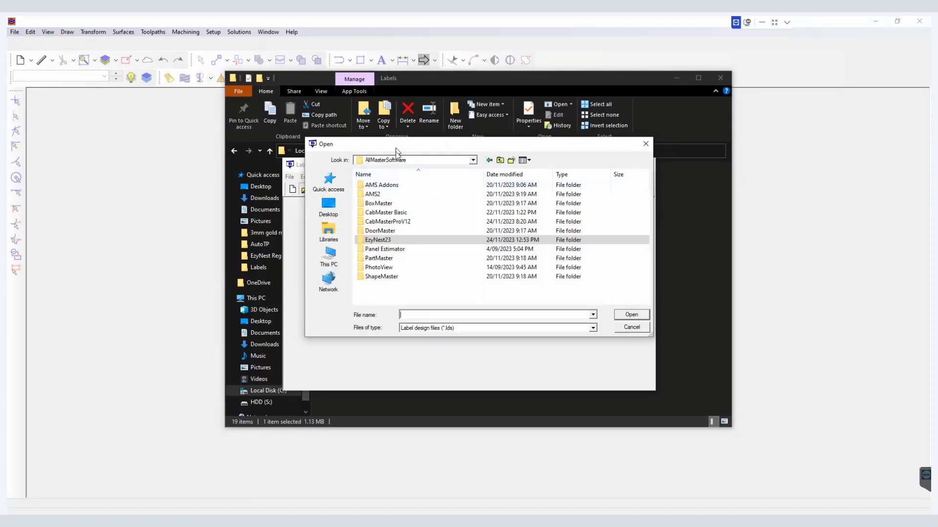
{"action": "left_click_drag", "start_coordinate": [396, 147], "coordinate": [389, 168]}
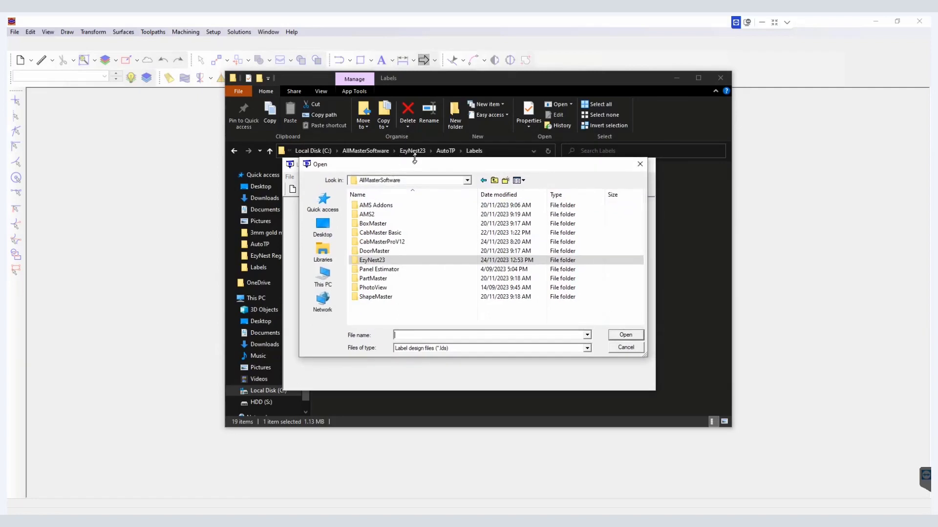
{"action": "double_click", "coordinate": [377, 263]}
{"action": "double_click", "coordinate": [377, 215]}
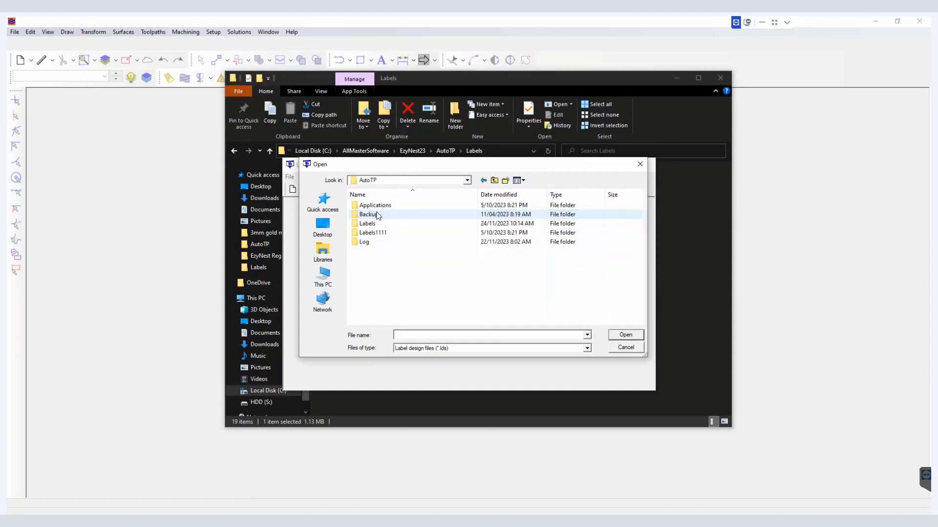
{"action": "double_click", "coordinate": [376, 224]}
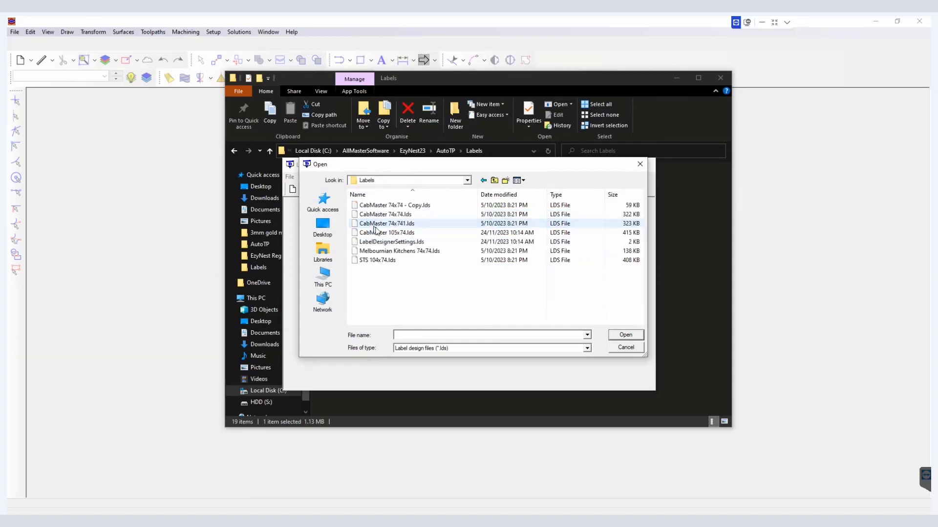
{"action": "double_click", "coordinate": [398, 217]}
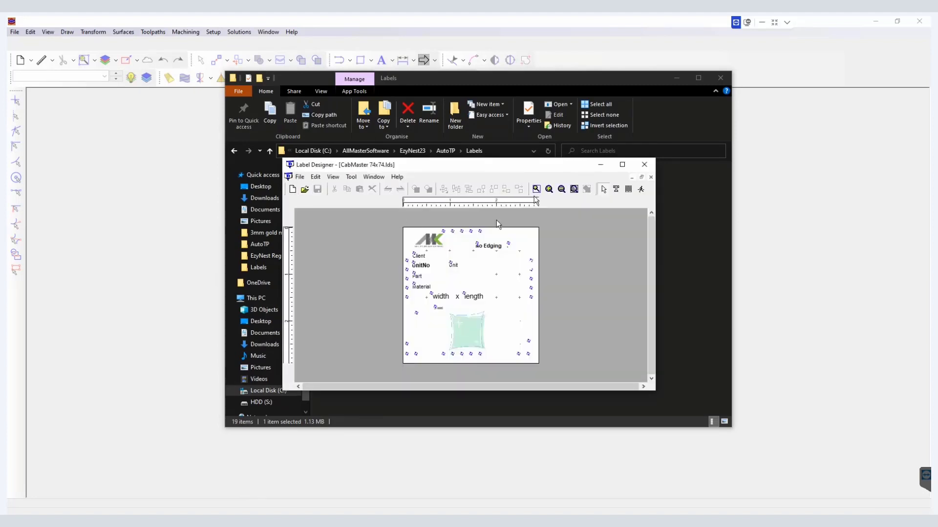
Step: Close Label Designer and browse to the Labels folder under AMS2 > EzyNest_EnRoute > EzyNest23 - fresh install > AutoTP
{"action": "left_click", "coordinate": [643, 165]}
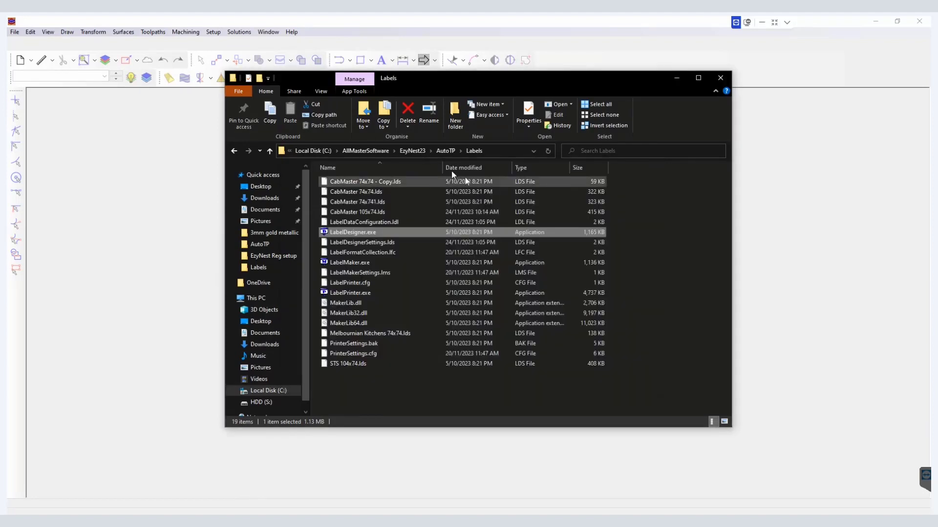
{"action": "left_click", "coordinate": [412, 150]}
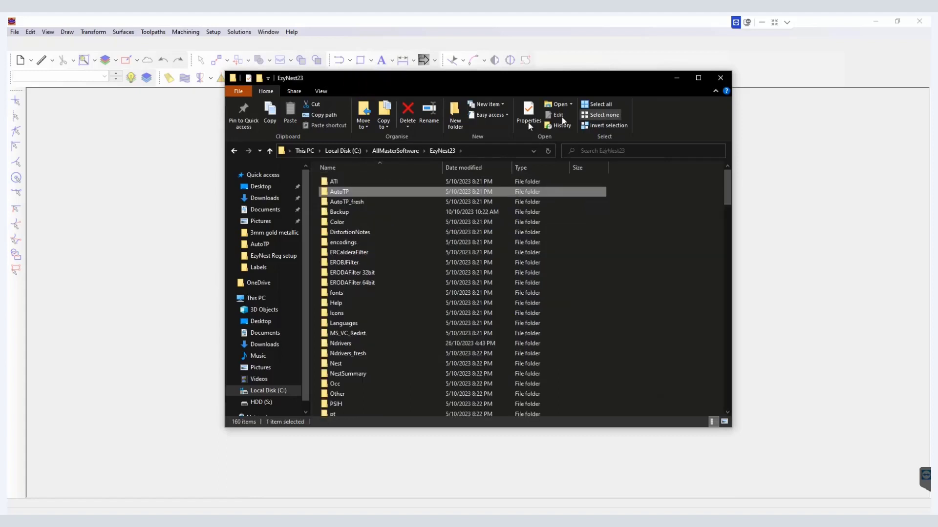
{"action": "left_click", "coordinate": [400, 150]}
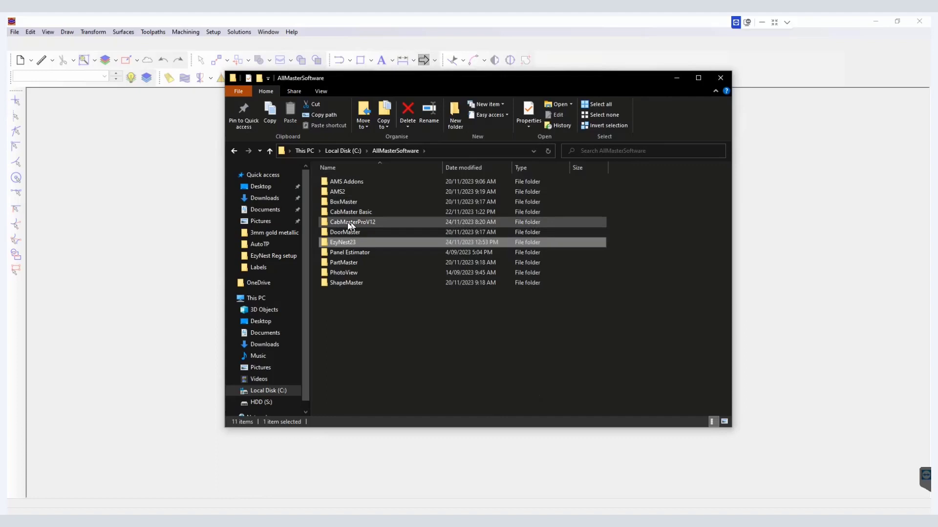
{"action": "double_click", "coordinate": [345, 189]}
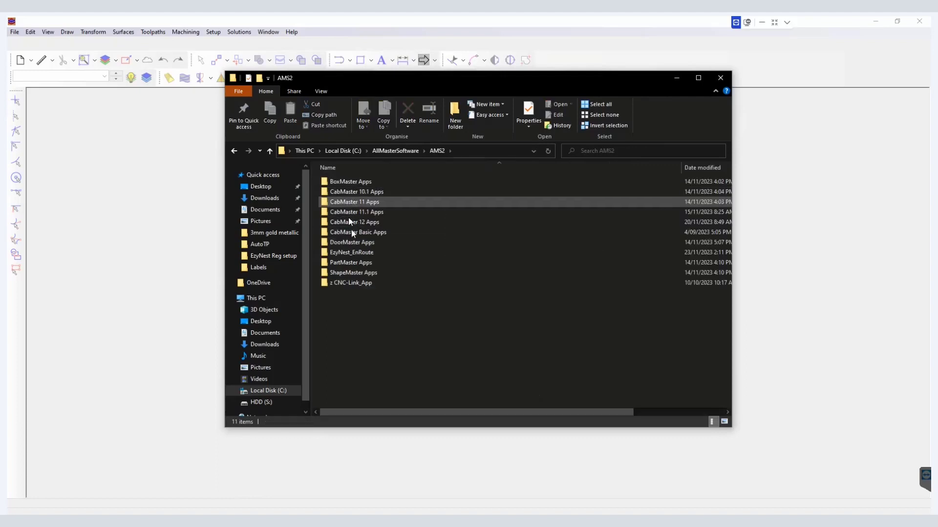
{"action": "double_click", "coordinate": [359, 251]}
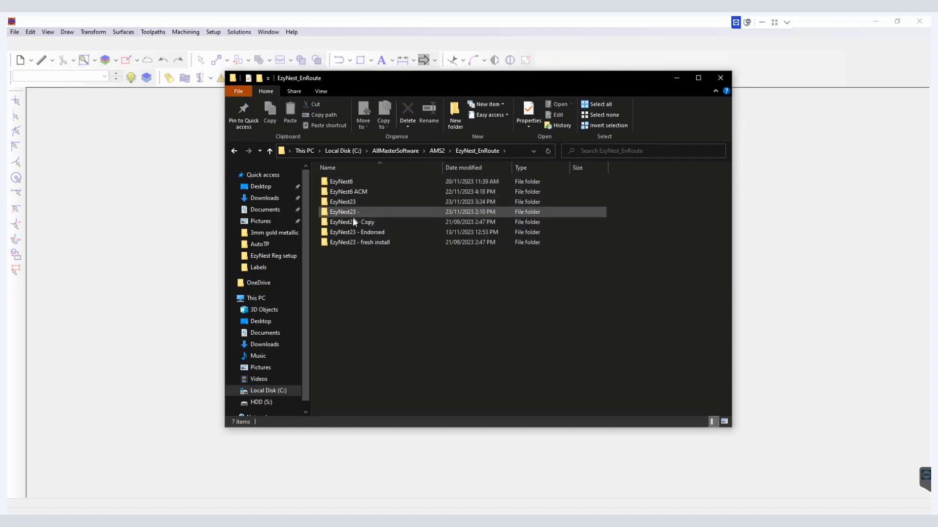
{"action": "double_click", "coordinate": [354, 244]}
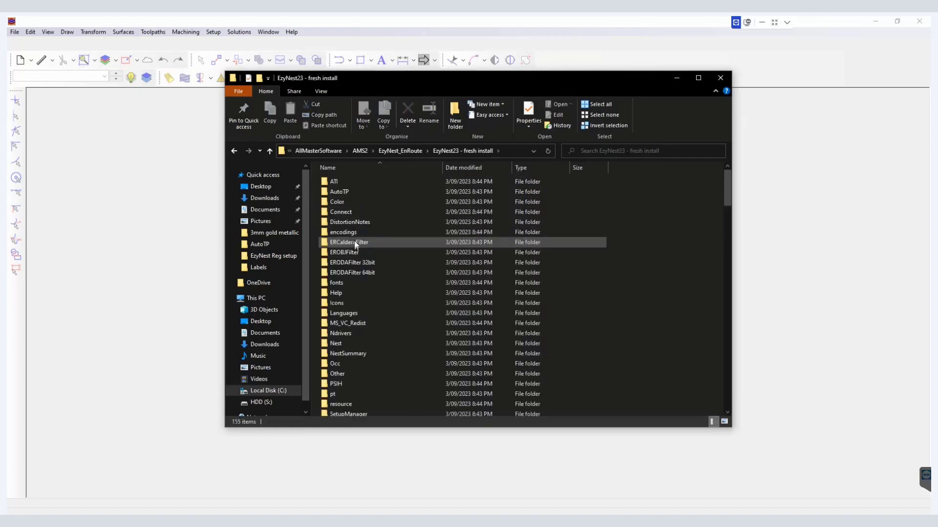
{"action": "double_click", "coordinate": [345, 193]}
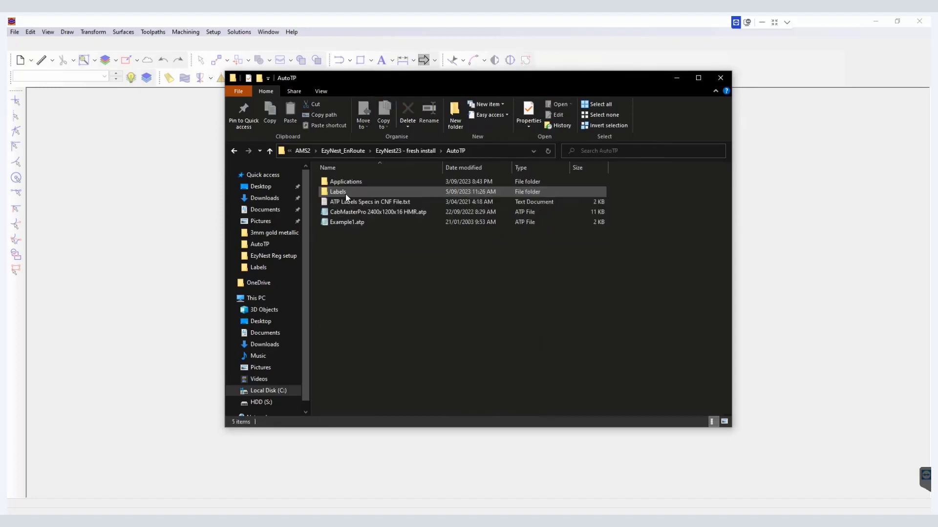
{"action": "double_click", "coordinate": [344, 192]}
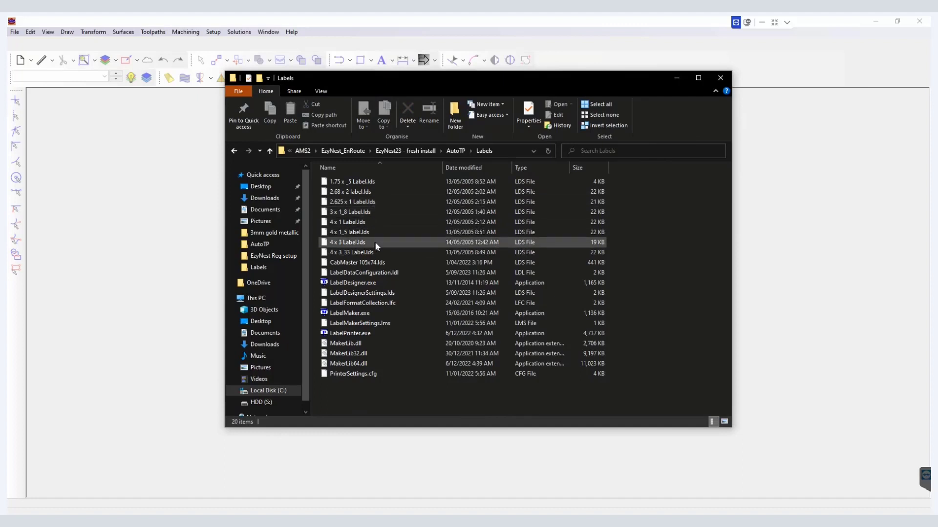
{"action": "double_click", "coordinate": [375, 267]}
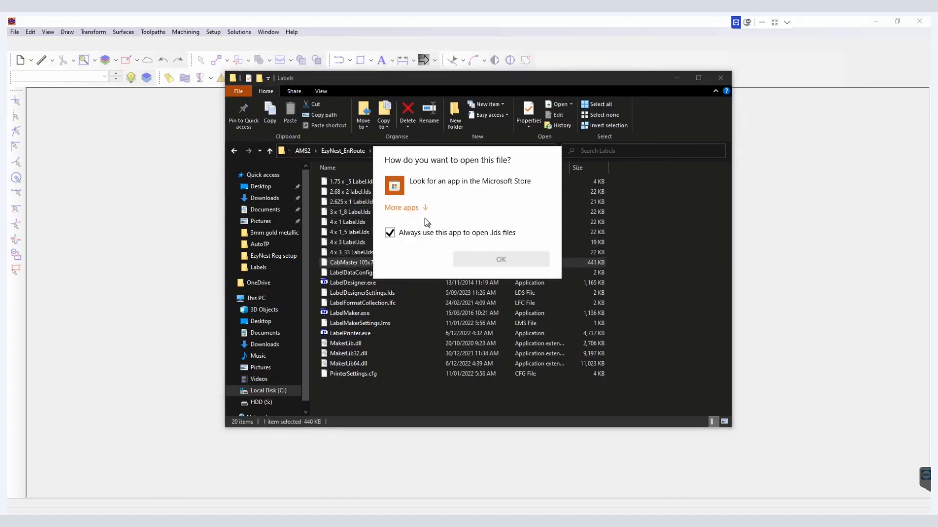
{"action": "left_click", "coordinate": [418, 208]}
{"action": "scroll", "coordinate": [442, 295], "scroll_direction": "down", "scroll_amount": 5}
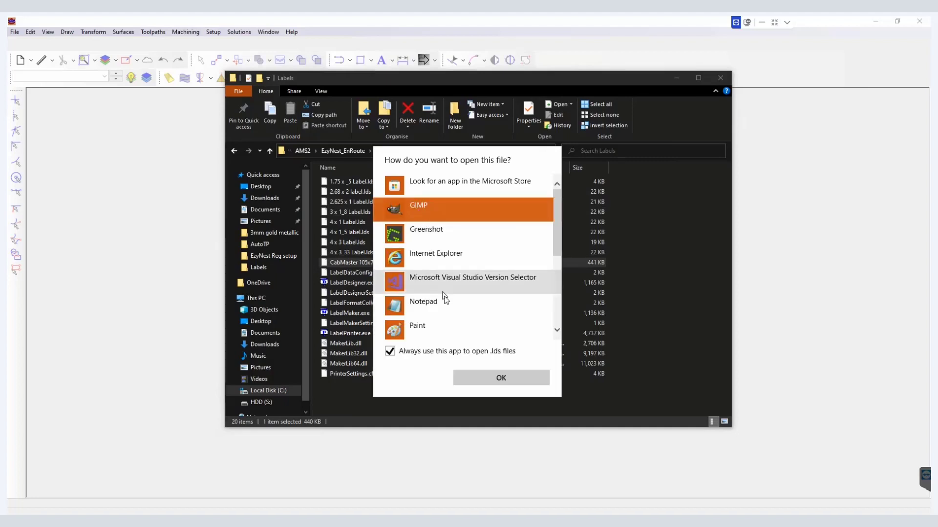
{"action": "left_click", "coordinate": [790, 254]}
Step: Launch LabelDesigner.exe from this folder and open CabMaster 105x74.lds
{"action": "double_click", "coordinate": [340, 284]}
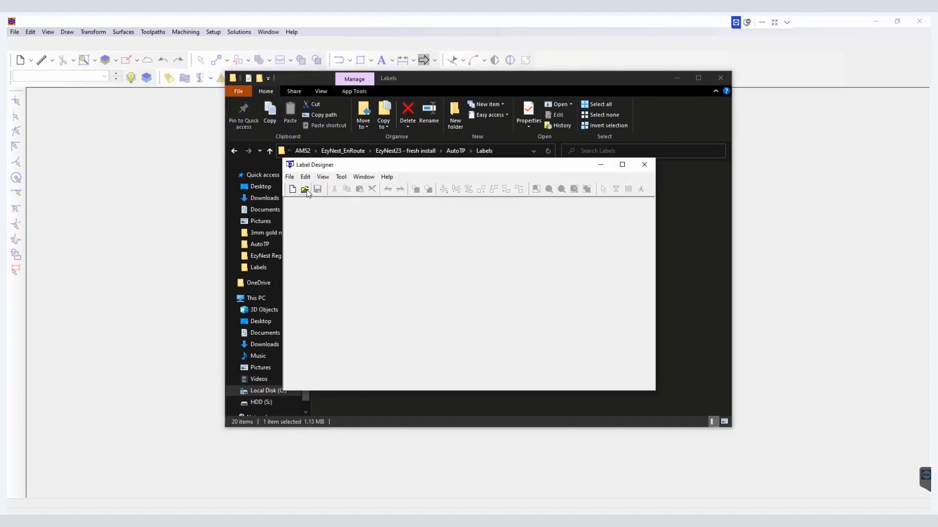
{"action": "left_click", "coordinate": [305, 190]}
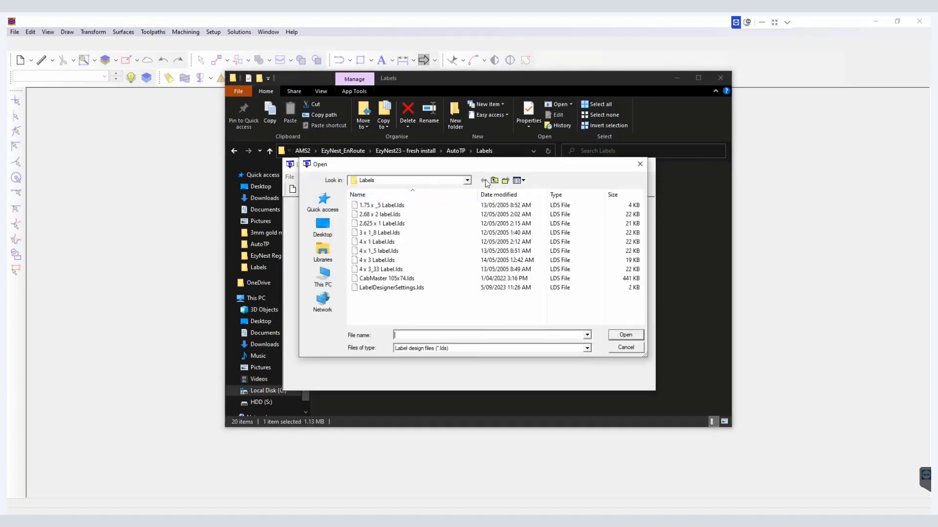
{"action": "left_click", "coordinate": [403, 282]}
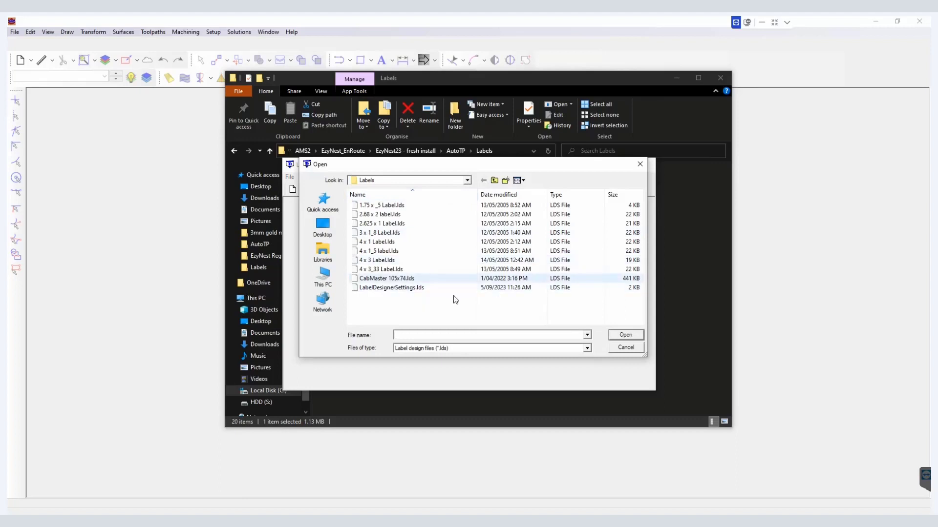
{"action": "left_click", "coordinate": [643, 335]}
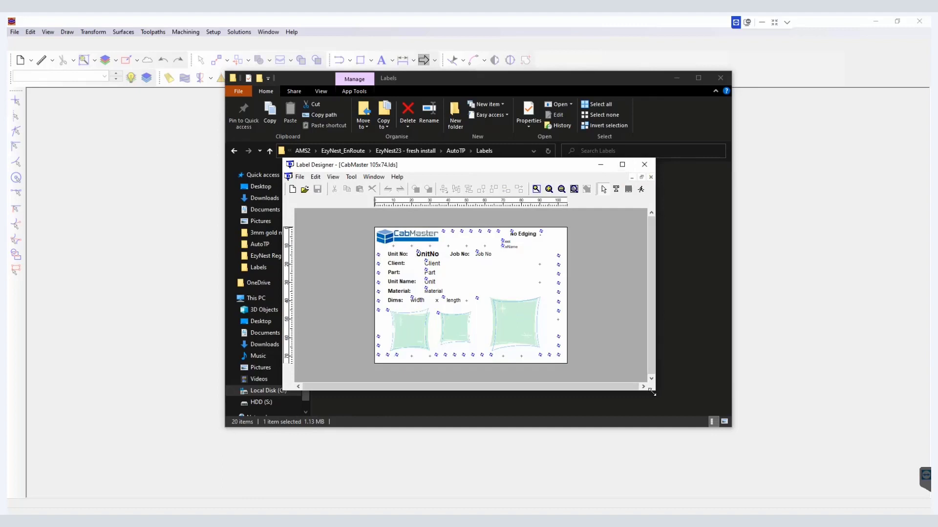
Step: Maximize the Label Designer window and inspect the label design with the zoom tools
{"action": "left_click_drag", "start_coordinate": [652, 392], "coordinate": [873, 498]}
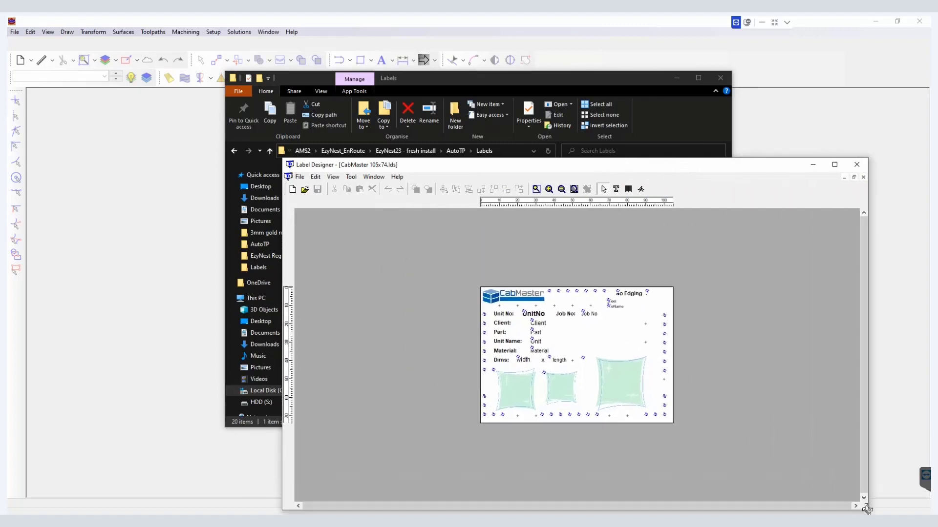
{"action": "left_click", "coordinate": [839, 164]}
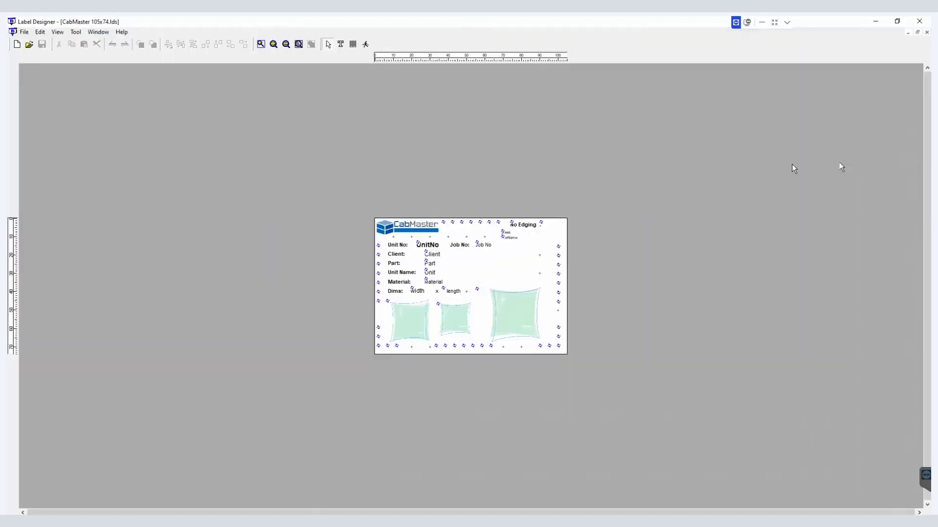
{"action": "left_click", "coordinate": [261, 44]}
{"action": "left_click_drag", "start_coordinate": [426, 233], "coordinate": [526, 309]}
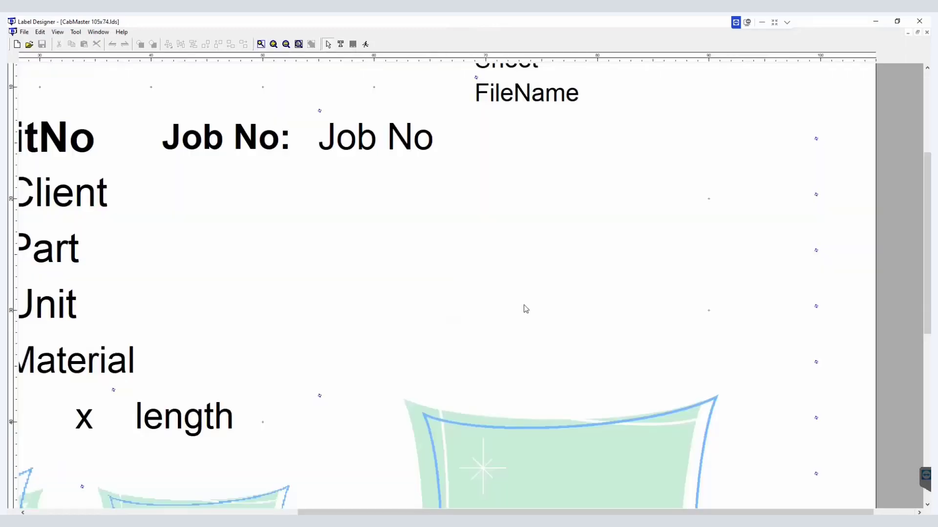
{"action": "left_click", "coordinate": [298, 45]}
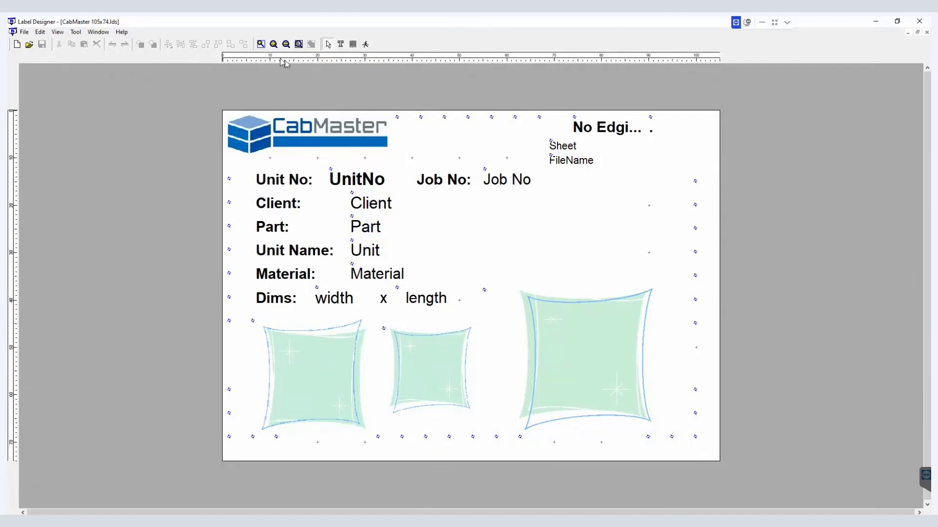
{"action": "left_click", "coordinate": [286, 44]}
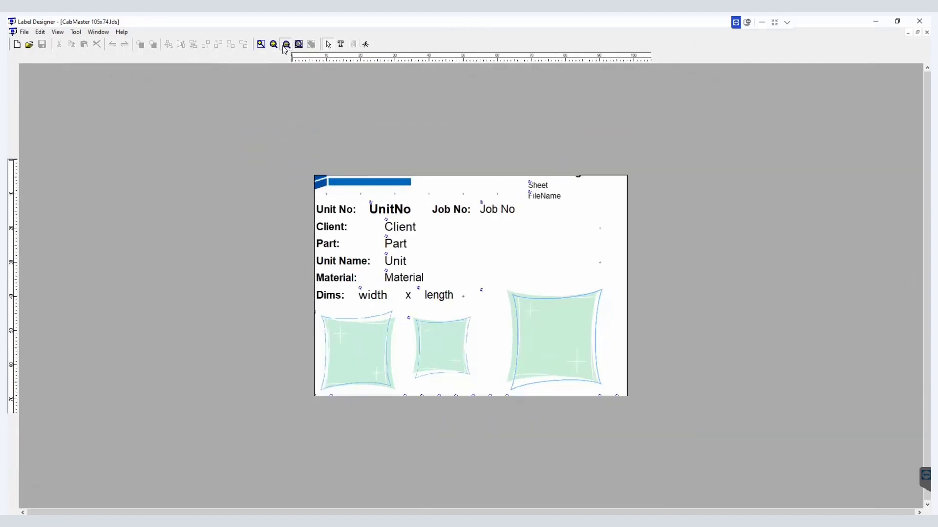
{"action": "left_click", "coordinate": [274, 45]}
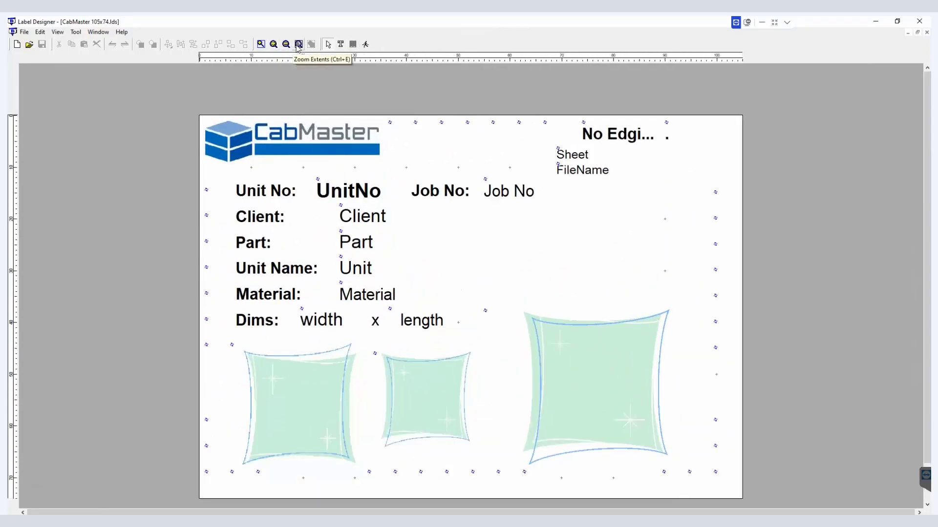
{"action": "left_click", "coordinate": [287, 45]}
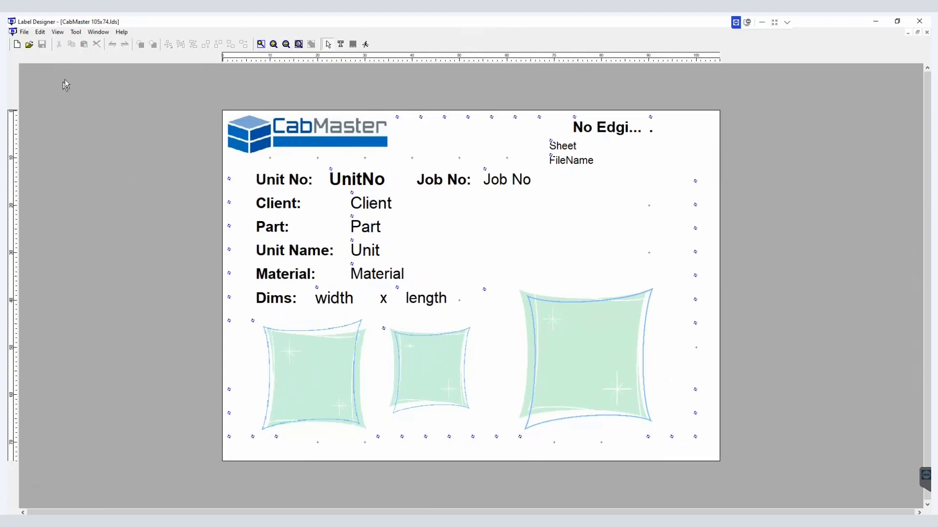
Step: Set the grid interval to 1 mm in the grid properties
{"action": "left_click", "coordinate": [41, 33]}
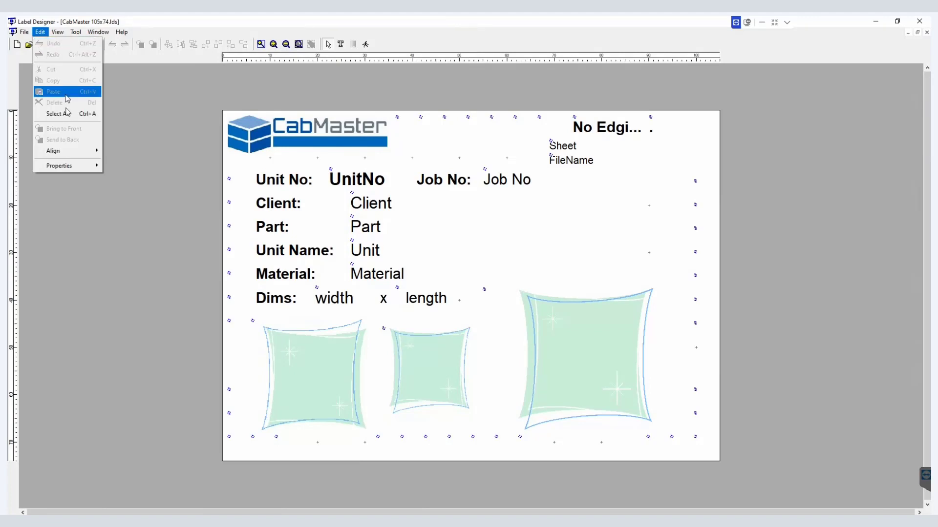
{"action": "mouse_move", "coordinate": [83, 168]}
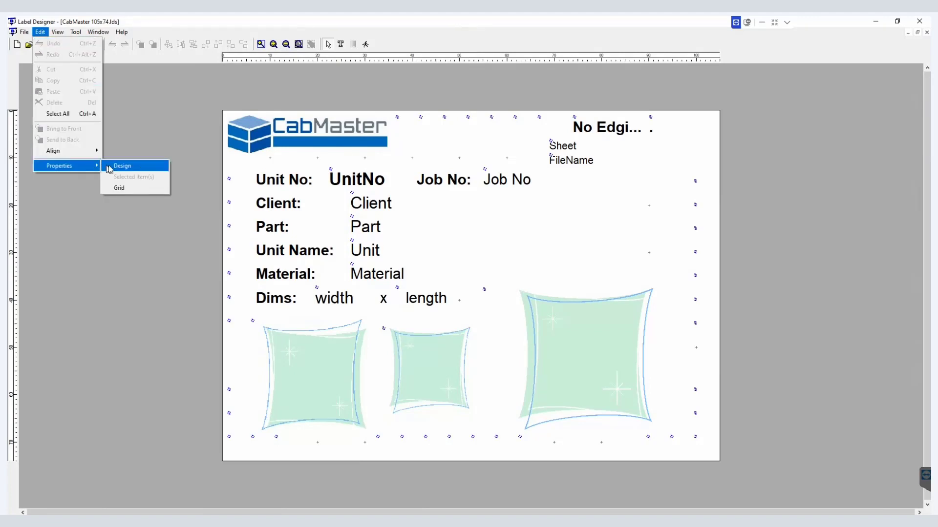
{"action": "left_click", "coordinate": [119, 190]}
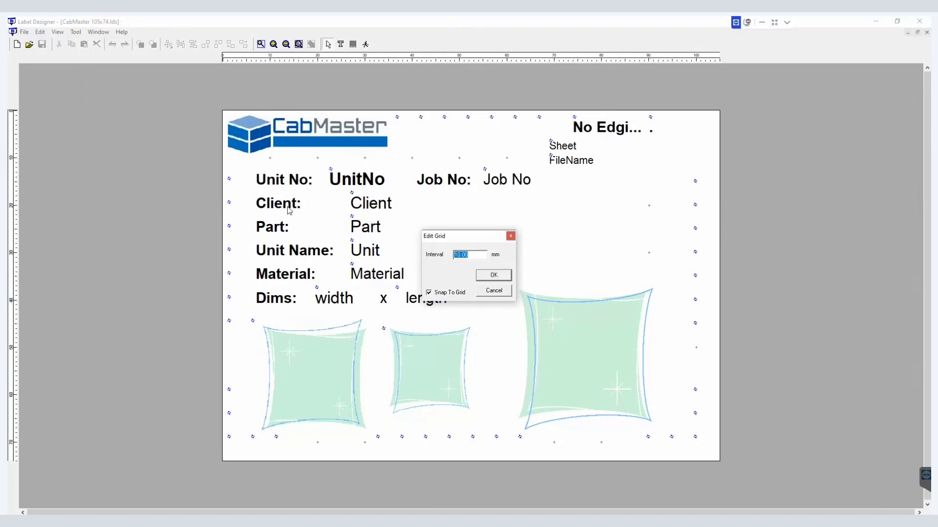
{"action": "type", "text": "1"}
{"action": "left_click", "coordinate": [497, 276]}
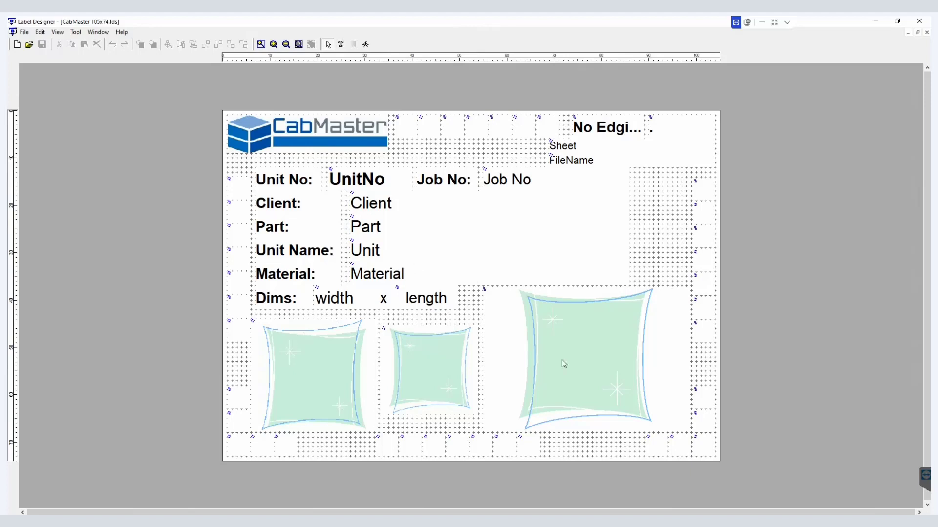
Step: Move and resize the large thumbnail image in the label's lower right area
{"action": "mouse_move", "coordinate": [561, 359]}
{"action": "left_mouse_down"}
{"action": "mouse_move", "coordinate": [584, 371]}
{"action": "mouse_move", "coordinate": [565, 379]}
{"action": "mouse_move", "coordinate": [563, 350]}
{"action": "left_mouse_up"}
{"action": "mouse_move", "coordinate": [684, 357]}
{"action": "left_mouse_down"}
{"action": "mouse_move", "coordinate": [658, 357]}
{"action": "mouse_move", "coordinate": [684, 364]}
{"action": "mouse_move", "coordinate": [680, 357]}
{"action": "left_mouse_up"}
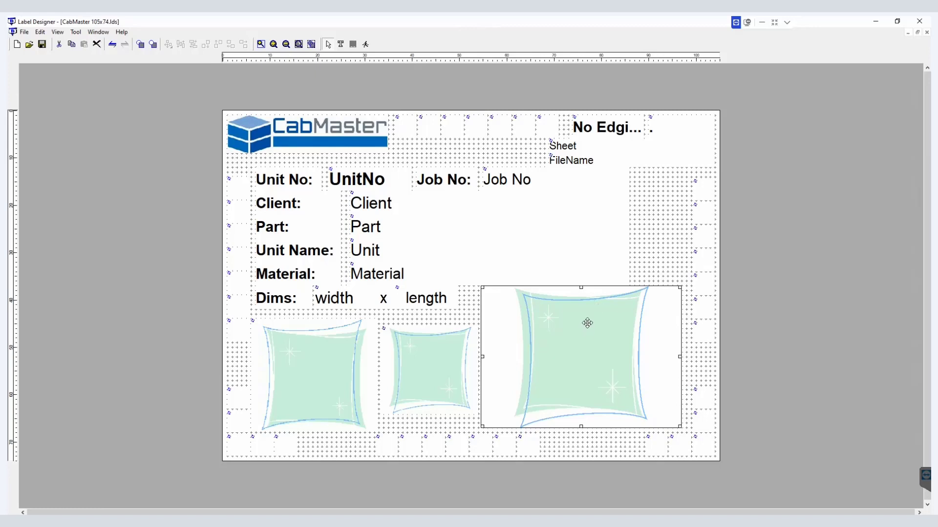
{"action": "key", "text": "Down"}
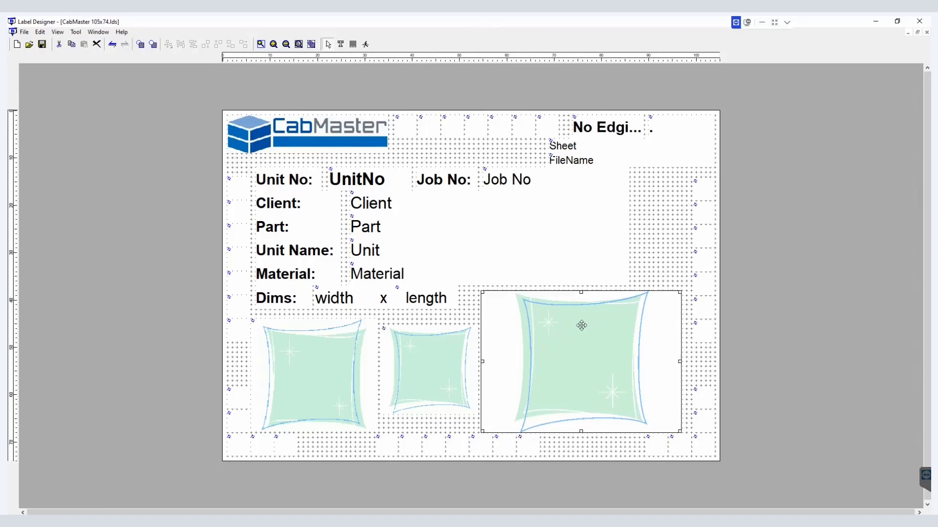
Step: Replace the logo image with Polytec_Logo.JPG from the AllMasterSoftware\CabMasterProV12\Bitmap folder
{"action": "double_click", "coordinate": [369, 141]}
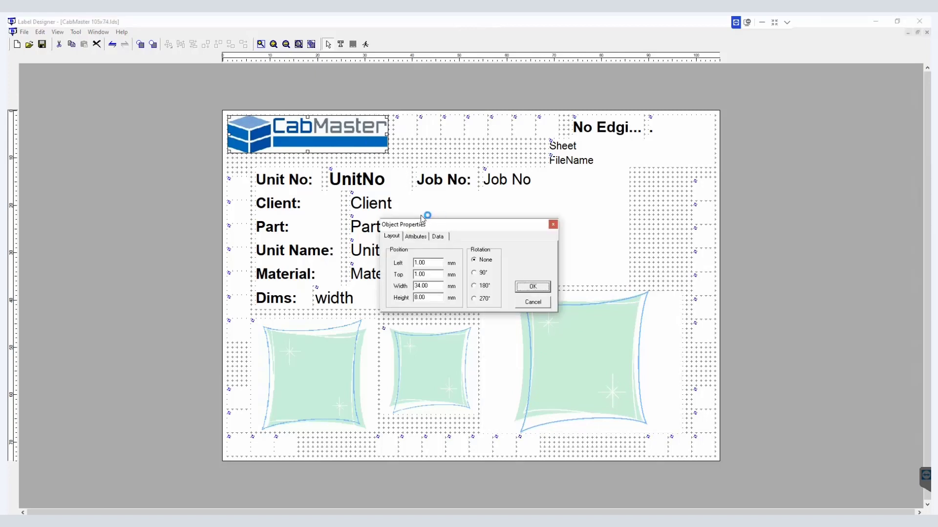
{"action": "left_click", "coordinate": [438, 238]}
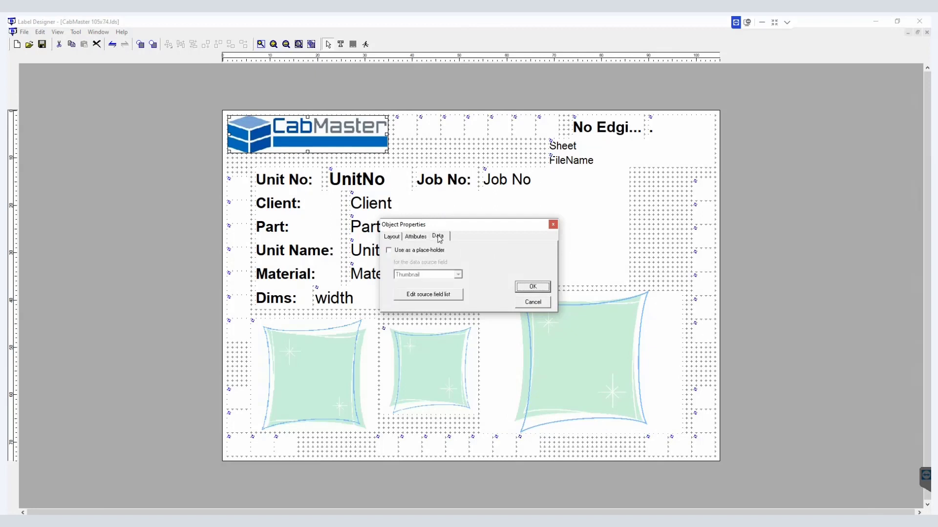
{"action": "left_click", "coordinate": [418, 237]}
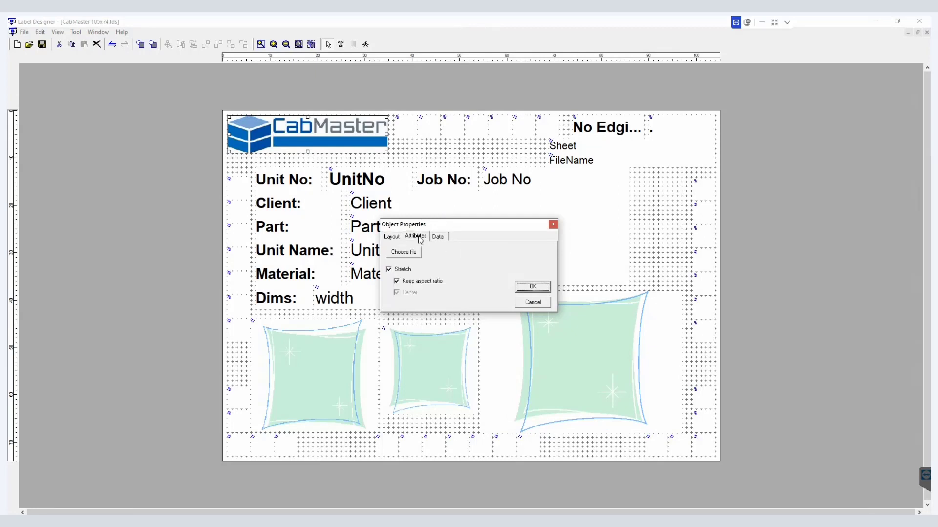
{"action": "left_click", "coordinate": [404, 253]}
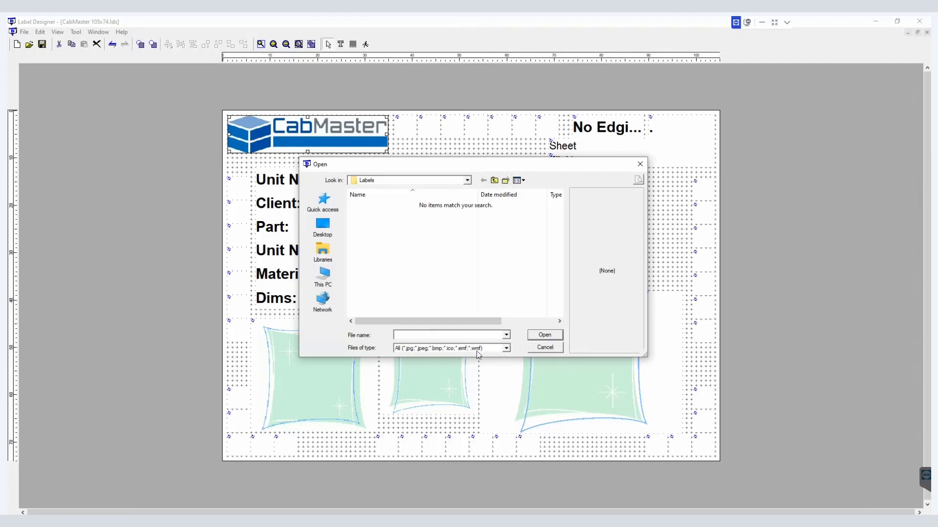
{"action": "left_click", "coordinate": [495, 181]}
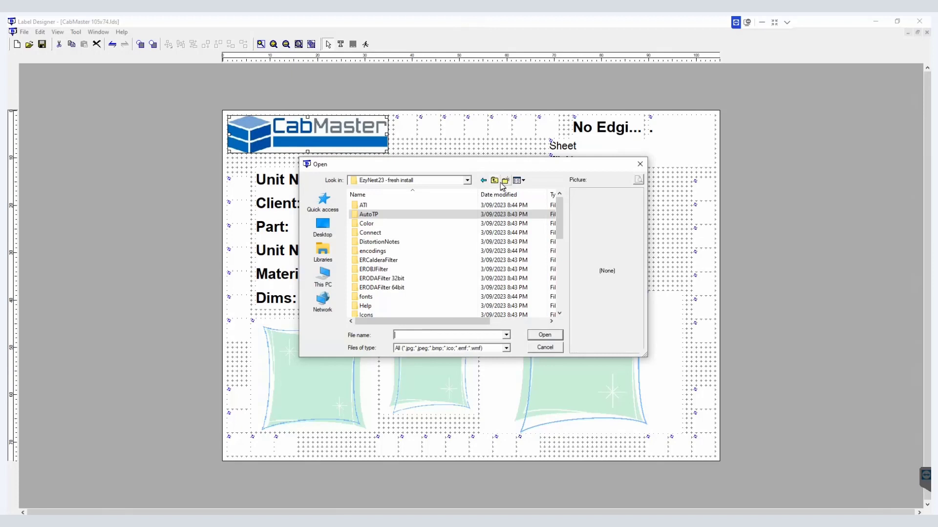
{"action": "left_click", "coordinate": [495, 181]}
{"action": "left_click", "coordinate": [495, 182]}
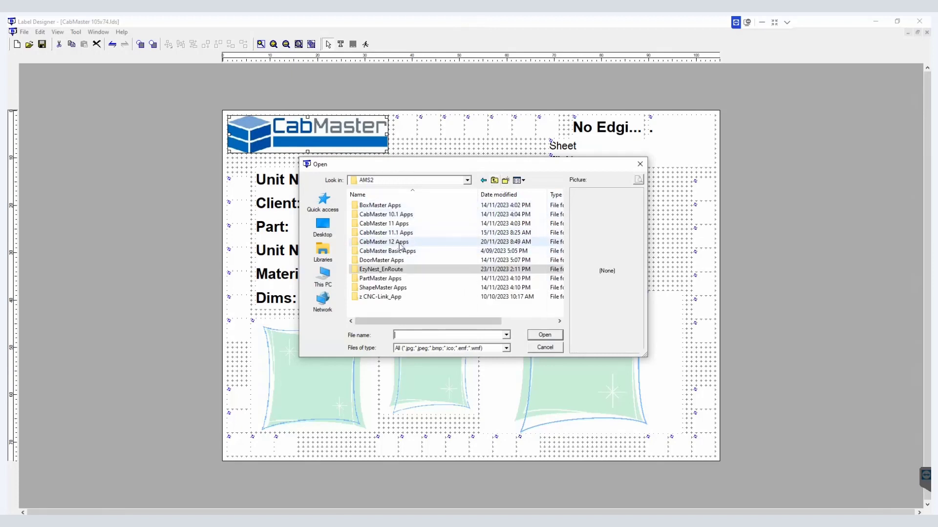
{"action": "left_click", "coordinate": [485, 181]}
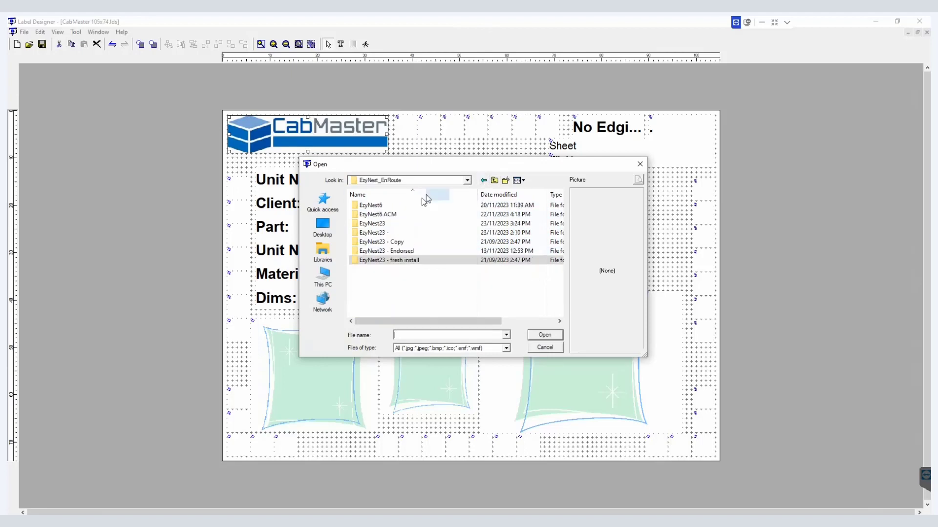
{"action": "left_click", "coordinate": [494, 181]}
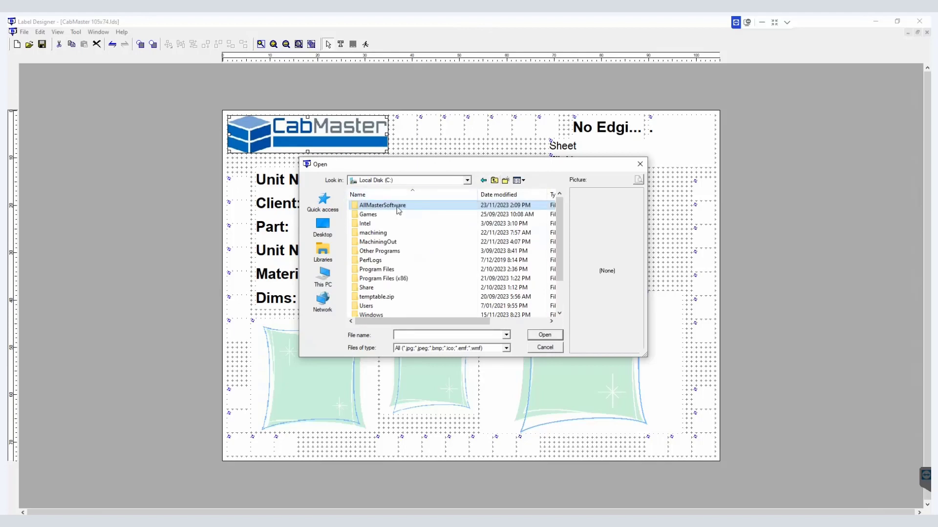
{"action": "double_click", "coordinate": [397, 207]}
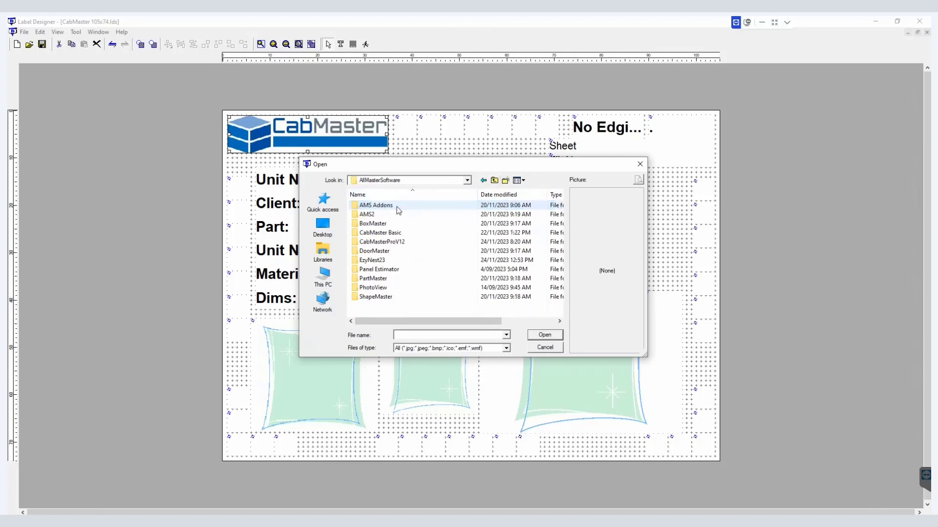
{"action": "double_click", "coordinate": [382, 246]}
{"action": "double_click", "coordinate": [373, 214]}
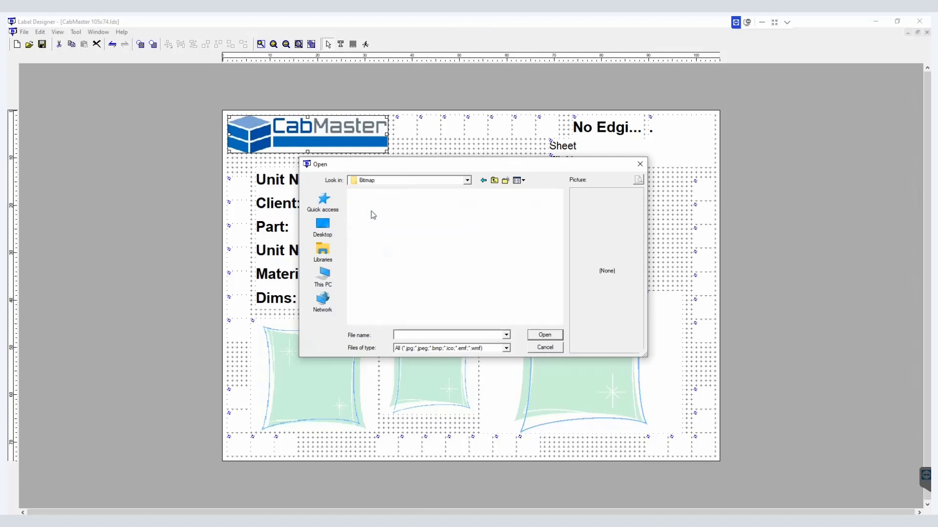
{"action": "scroll", "coordinate": [392, 226], "scroll_direction": "down", "scroll_amount": 10}
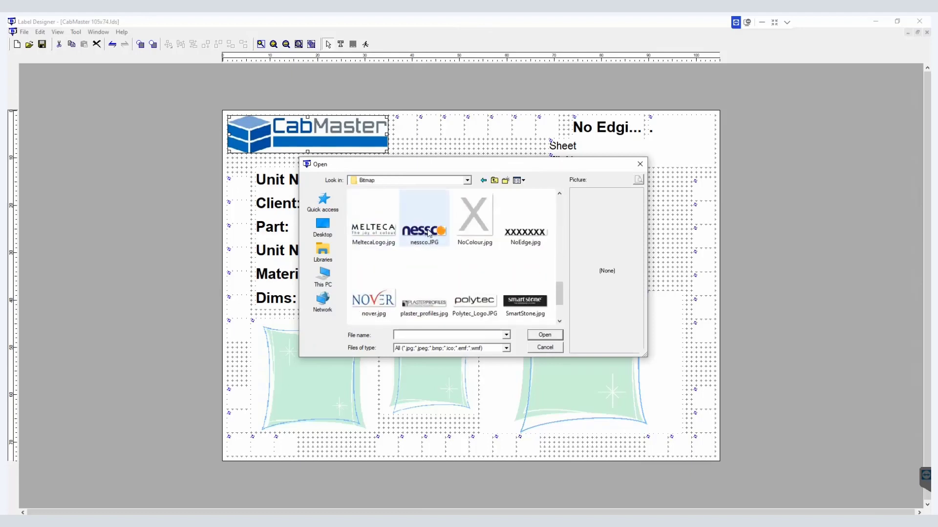
{"action": "left_click", "coordinate": [474, 293]}
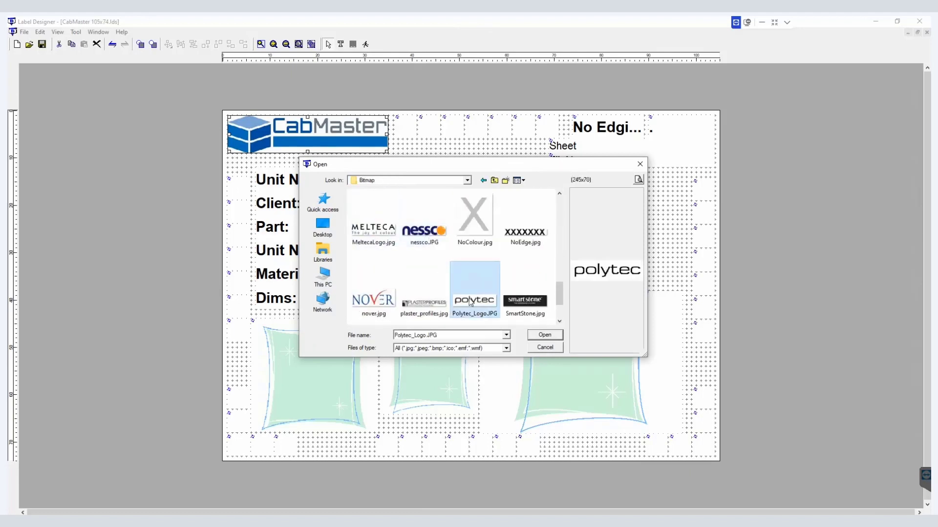
{"action": "left_click", "coordinate": [535, 336]}
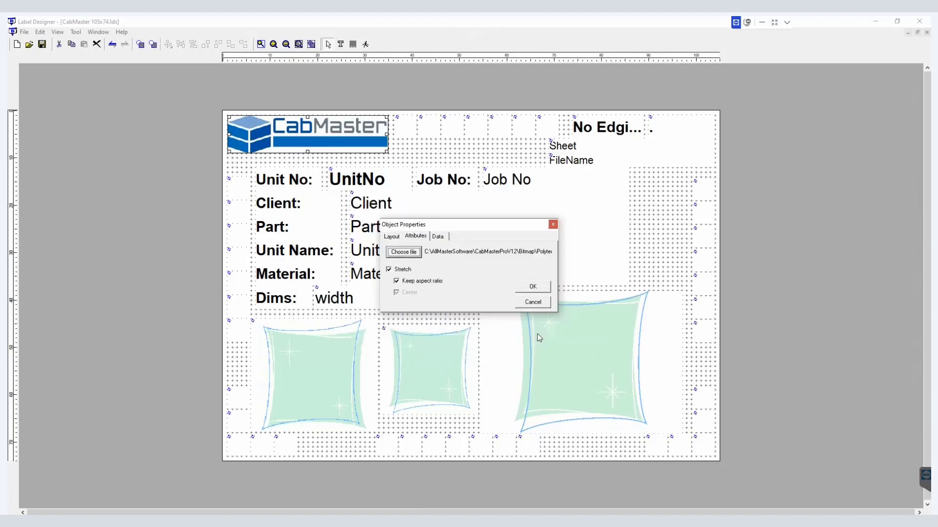
{"action": "left_click", "coordinate": [533, 288]}
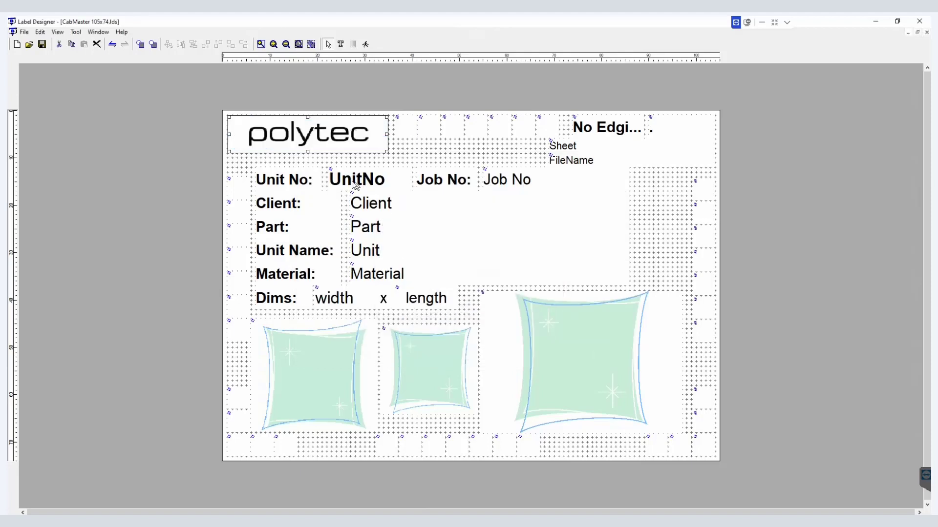
Step: Delete the 'Unit No:' caption and draw a new text box in its place
{"action": "left_click", "coordinate": [399, 159]}
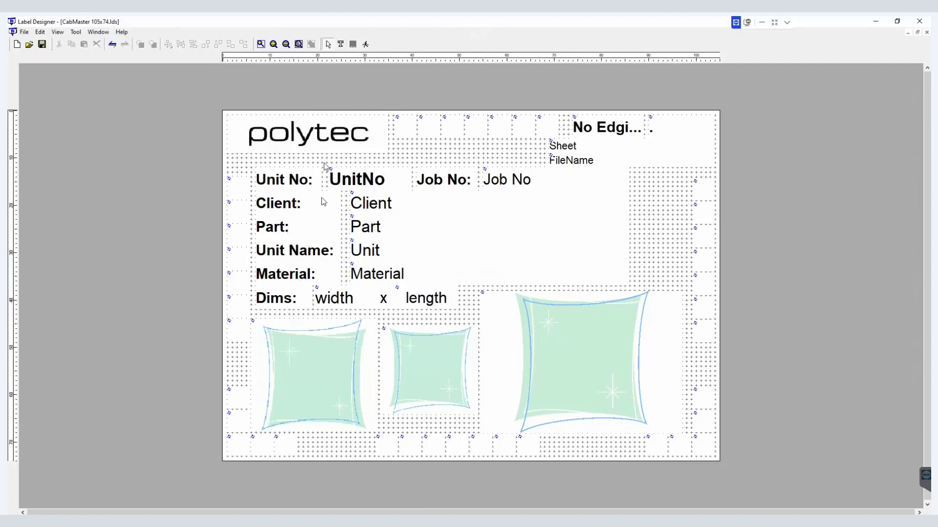
{"action": "left_click", "coordinate": [300, 171]}
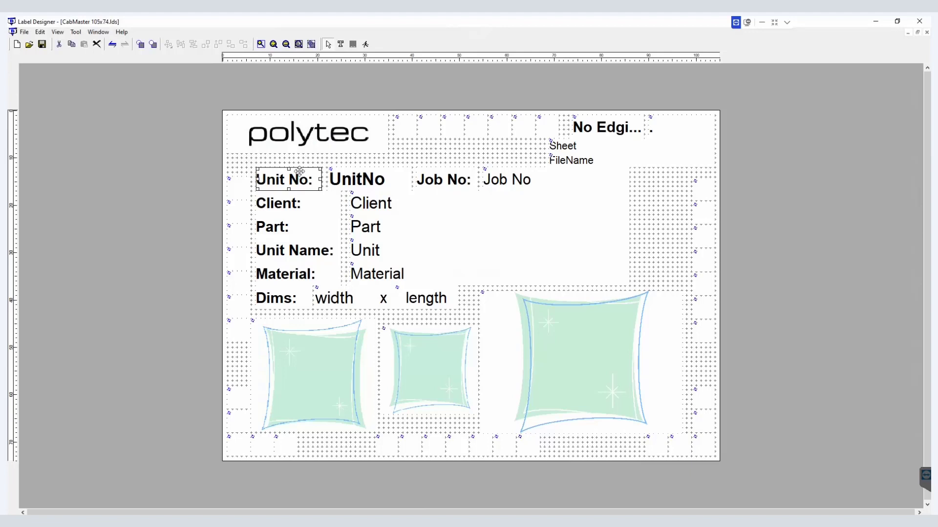
{"action": "key", "text": "Delete"}
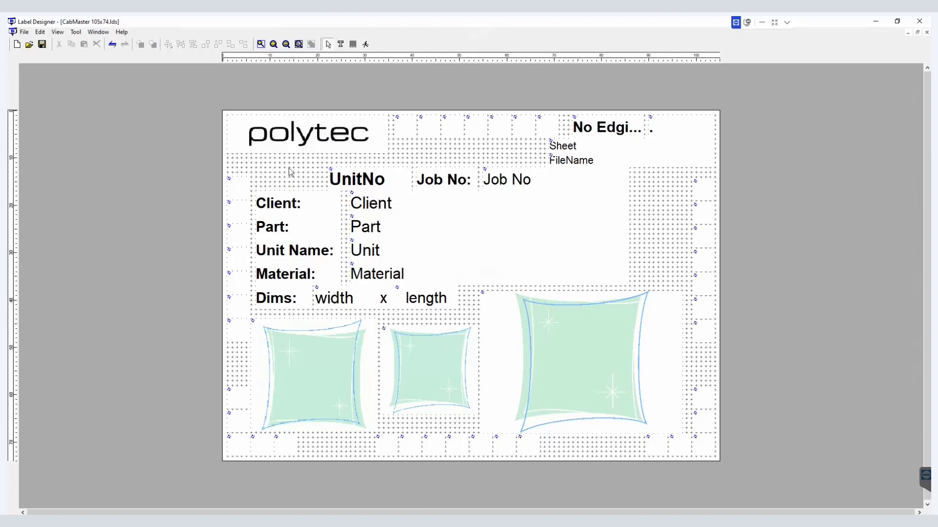
{"action": "left_click", "coordinate": [340, 45]}
{"action": "left_click_drag", "start_coordinate": [254, 158], "coordinate": [321, 184]}
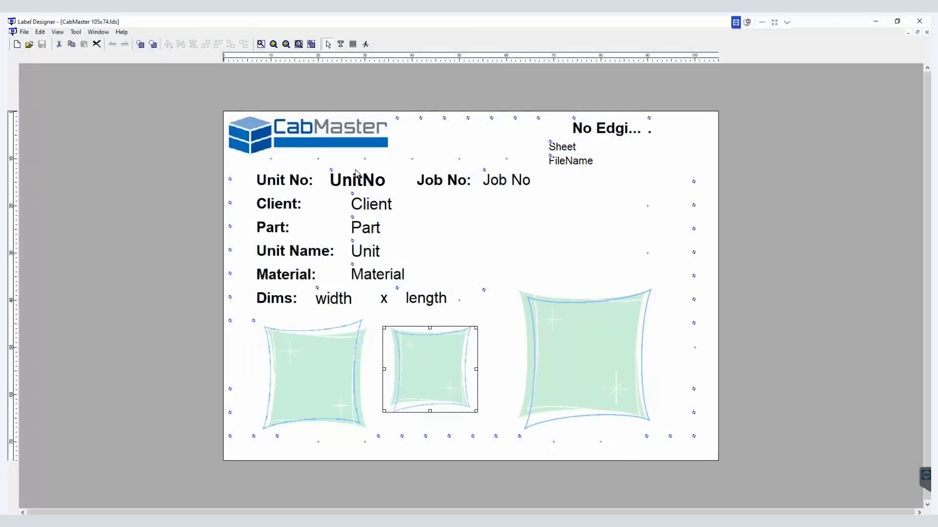
Step: Delete the 'Unit No:' caption label beside the UnitNo field
{"action": "left_click", "coordinate": [340, 137]}
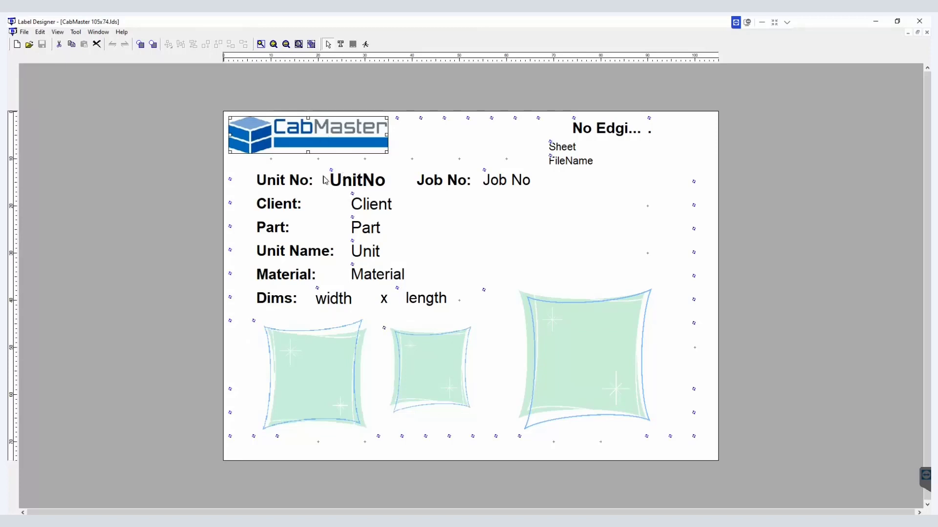
{"action": "left_click", "coordinate": [357, 183]}
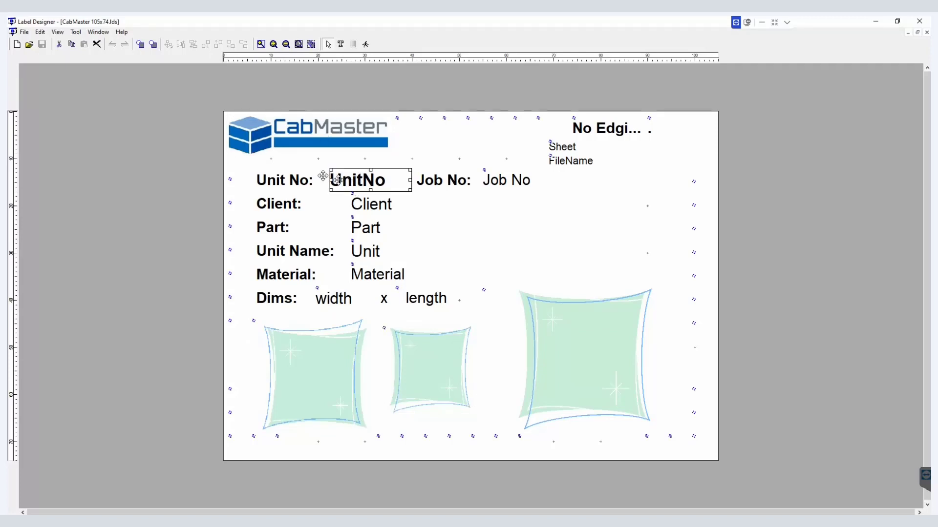
{"action": "left_click", "coordinate": [305, 133]}
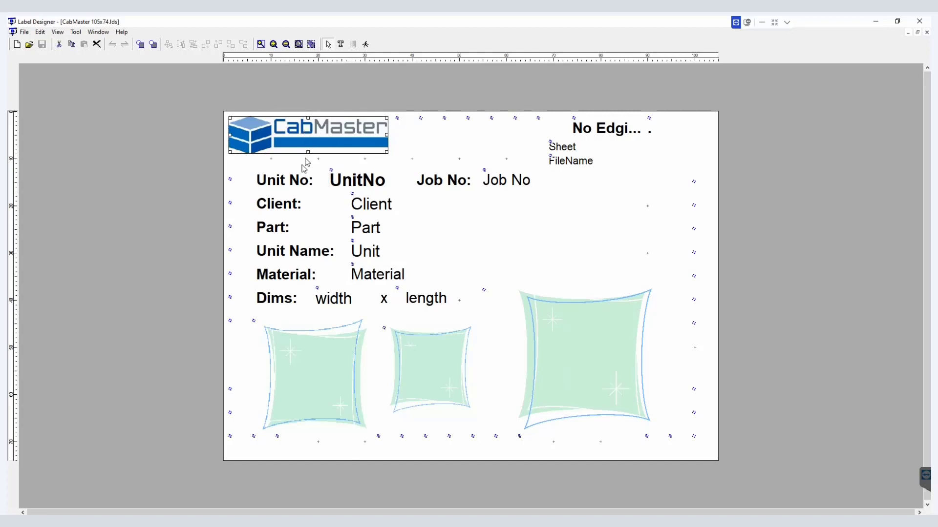
{"action": "left_click", "coordinate": [296, 177]}
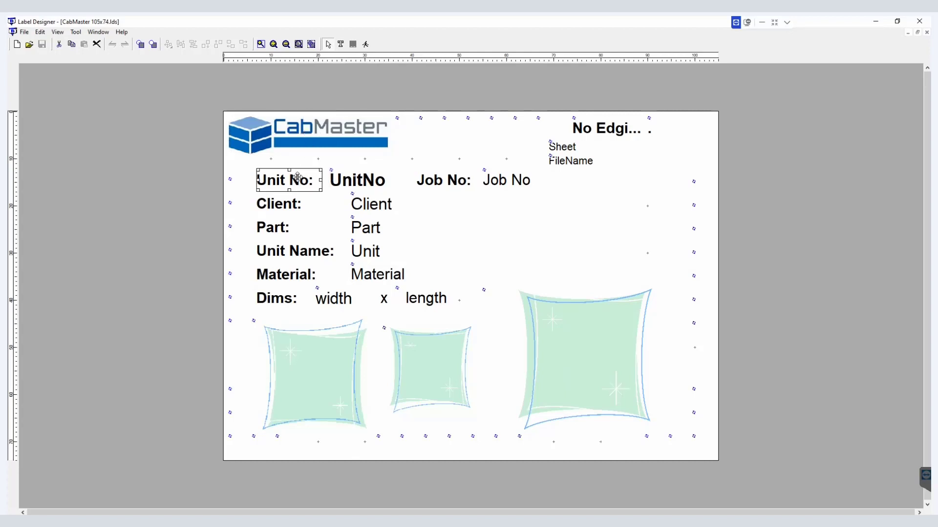
{"action": "key", "text": "Delete"}
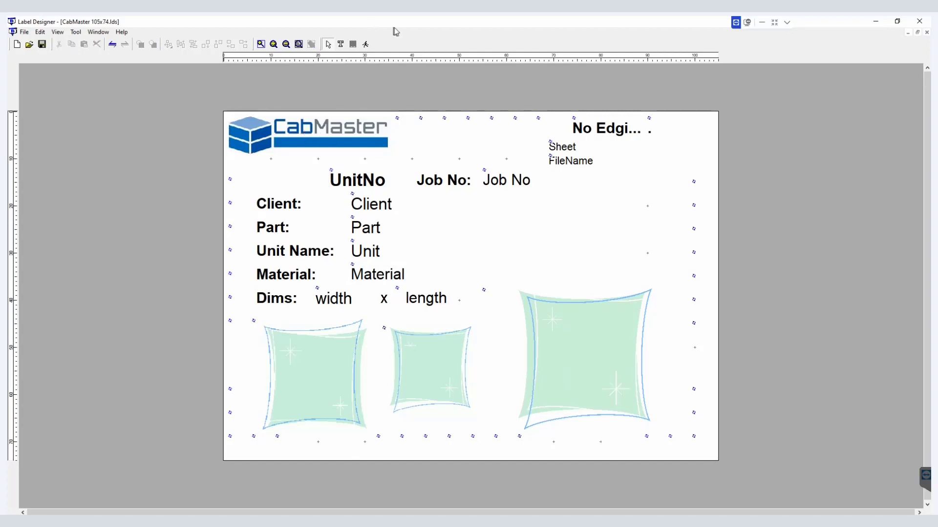
Step: Draw a text box about 15 × 7 mm where the caption was and set its text to Unit No
{"action": "left_click", "coordinate": [341, 44]}
{"action": "left_click_drag", "start_coordinate": [251, 165], "coordinate": [326, 195]}
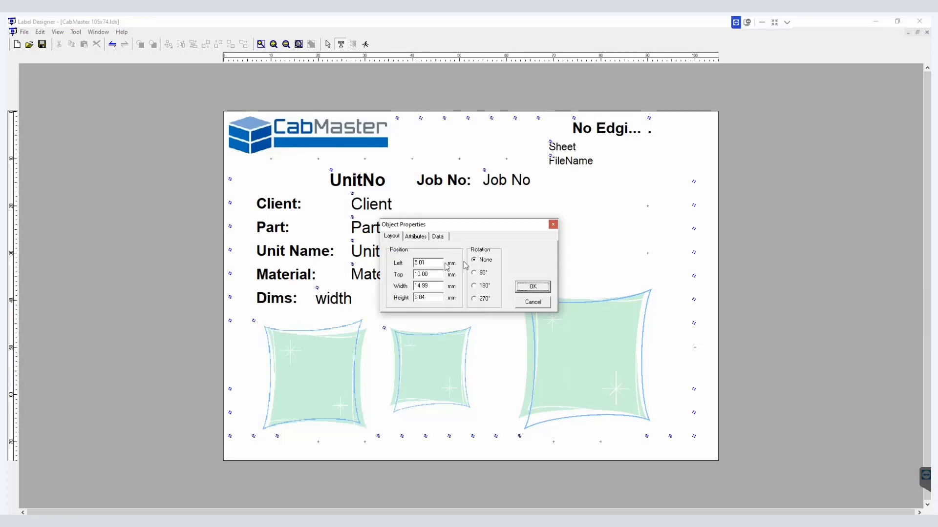
{"action": "left_click", "coordinate": [417, 237]}
{"action": "left_click_drag", "start_coordinate": [438, 253], "coordinate": [391, 251]}
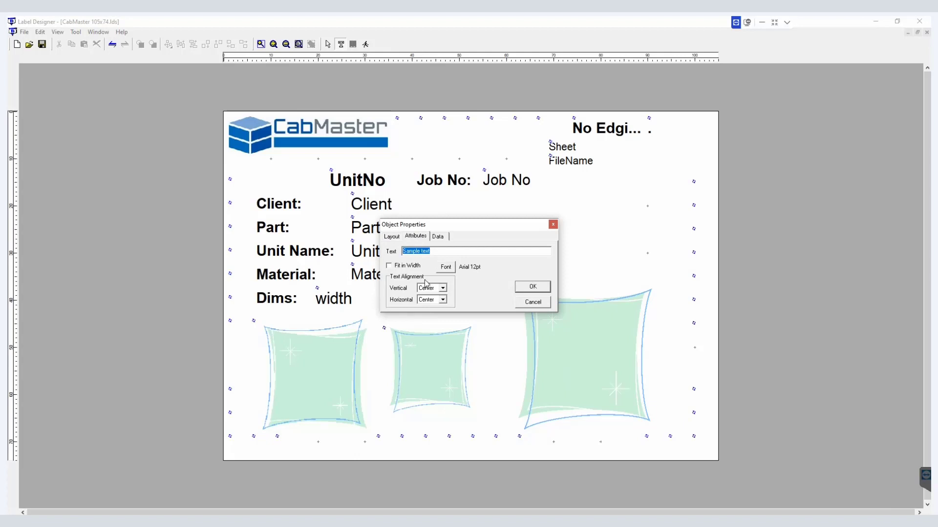
{"action": "type", "text": "U"}
{"action": "key", "text": "BackSpace"}
Step: Set the new caption's font to Bauhaus 93 Bold in Blue
{"action": "left_click", "coordinate": [445, 269]}
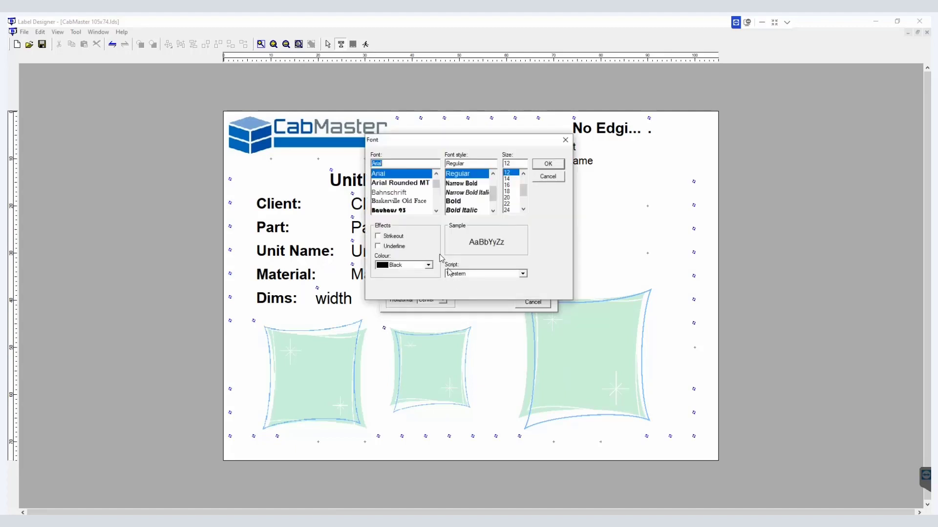
{"action": "left_click", "coordinate": [461, 202]}
{"action": "left_click", "coordinate": [419, 211]}
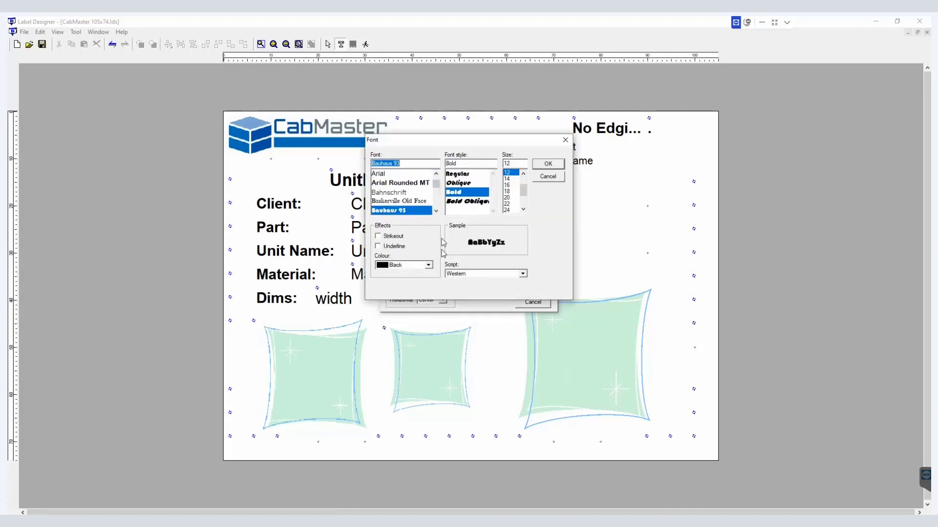
{"action": "left_click", "coordinate": [429, 265]}
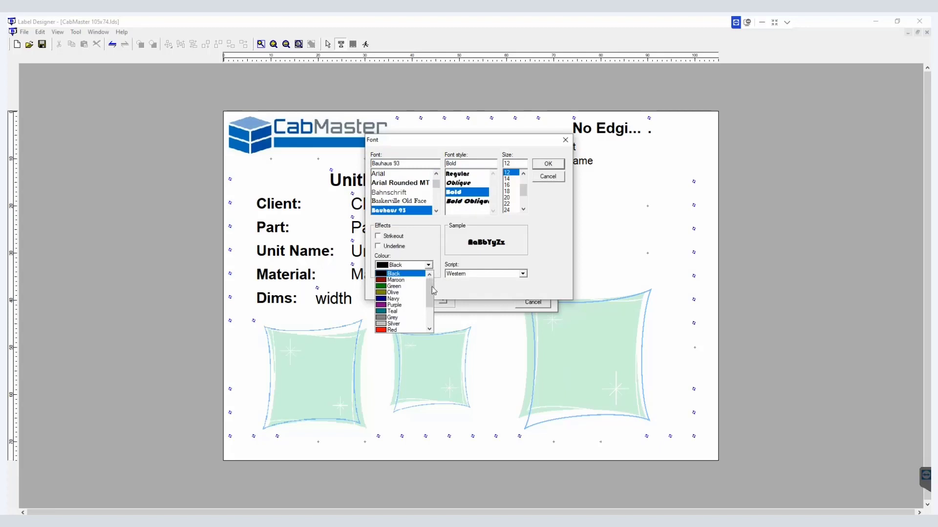
{"action": "left_click_drag", "start_coordinate": [430, 288], "coordinate": [429, 316]}
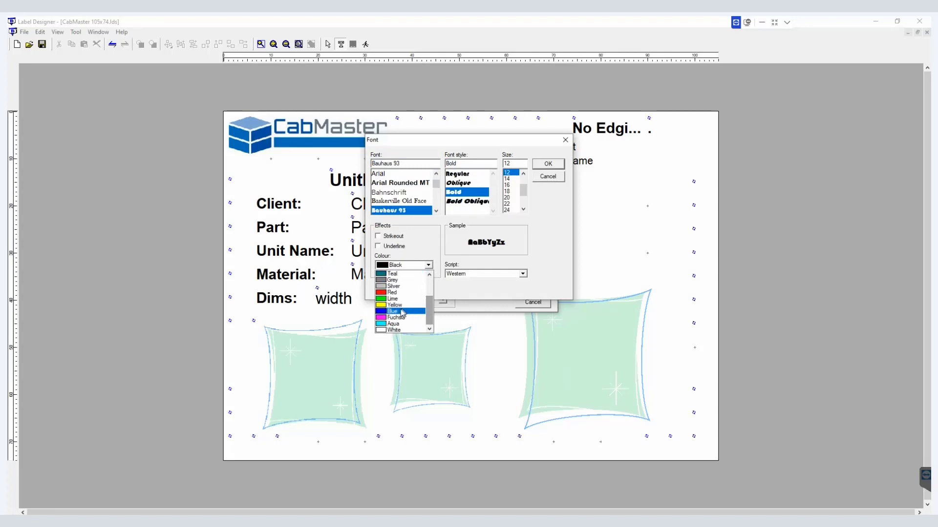
{"action": "left_click", "coordinate": [399, 313]}
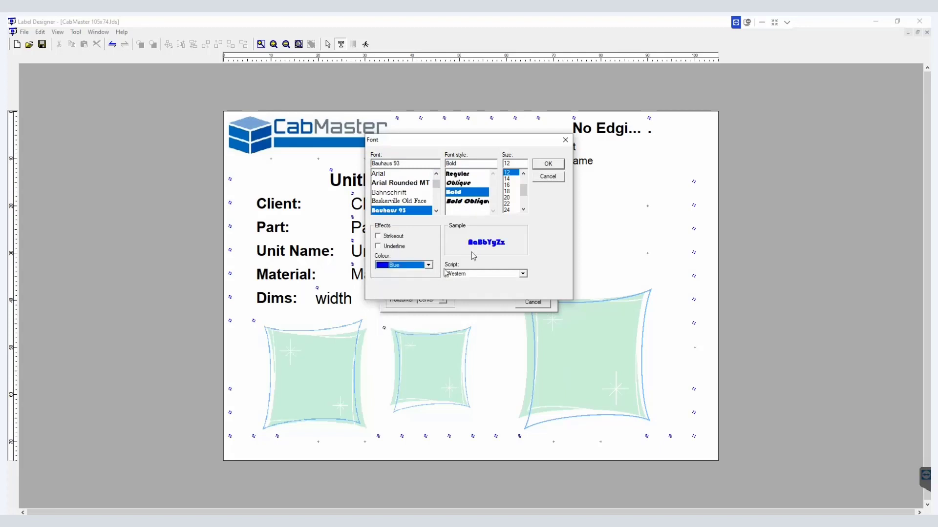
{"action": "left_click", "coordinate": [548, 164]}
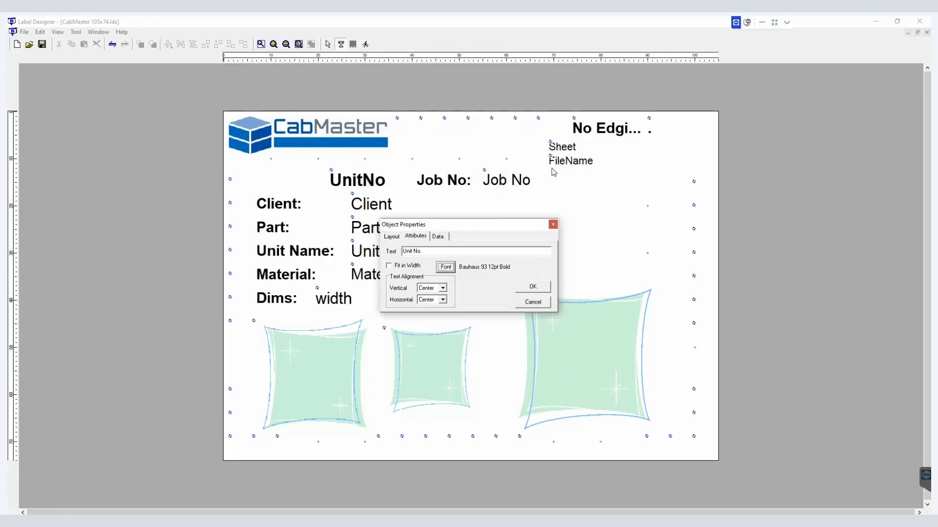
{"action": "left_click", "coordinate": [533, 287]}
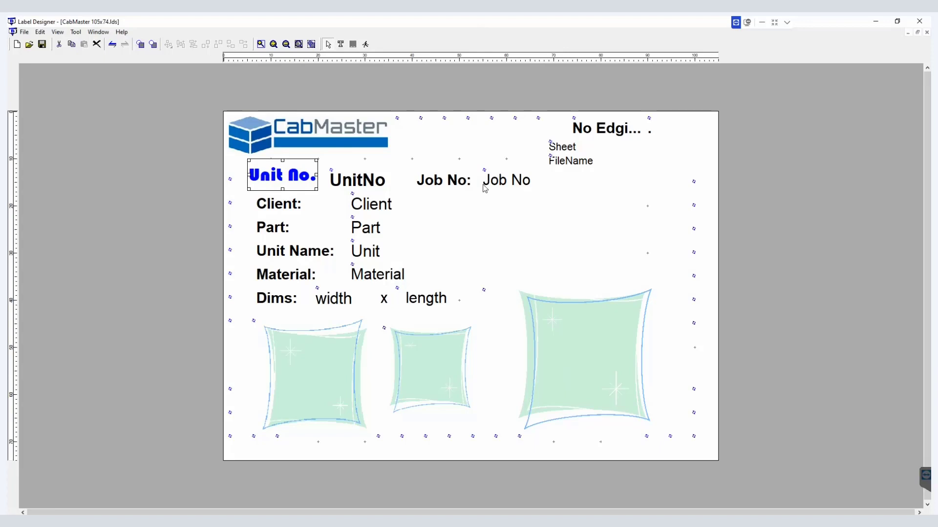
Step: Set the design grid interval to 1 mm
{"action": "left_click", "coordinate": [380, 182]}
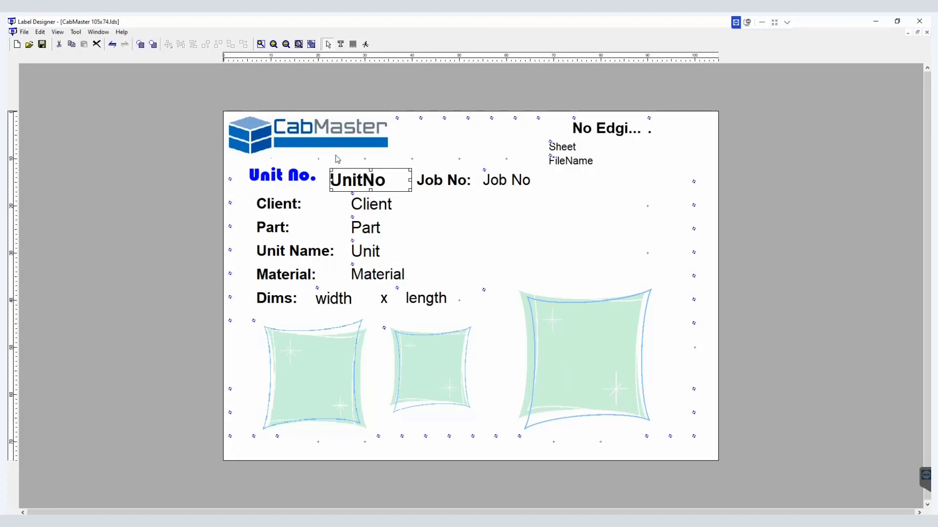
{"action": "left_click", "coordinate": [361, 231]}
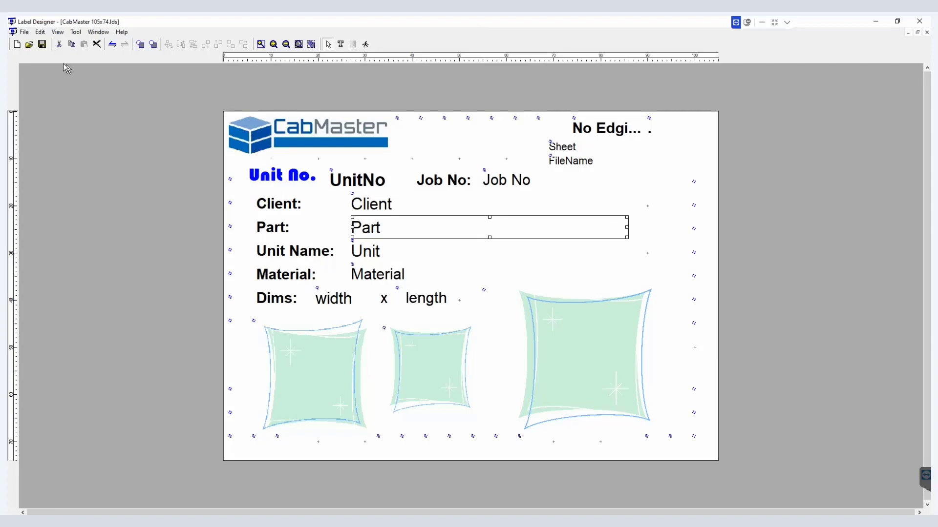
{"action": "left_click", "coordinate": [40, 32]}
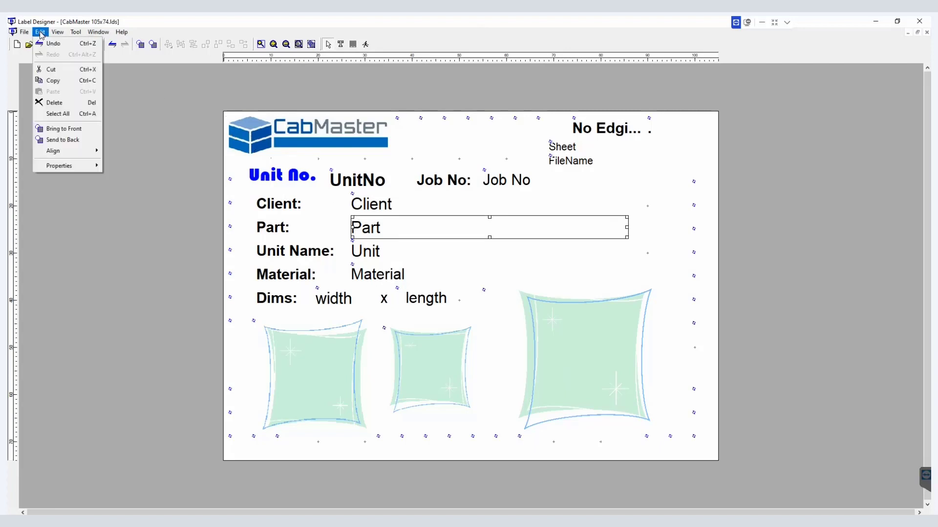
{"action": "mouse_move", "coordinate": [66, 168]}
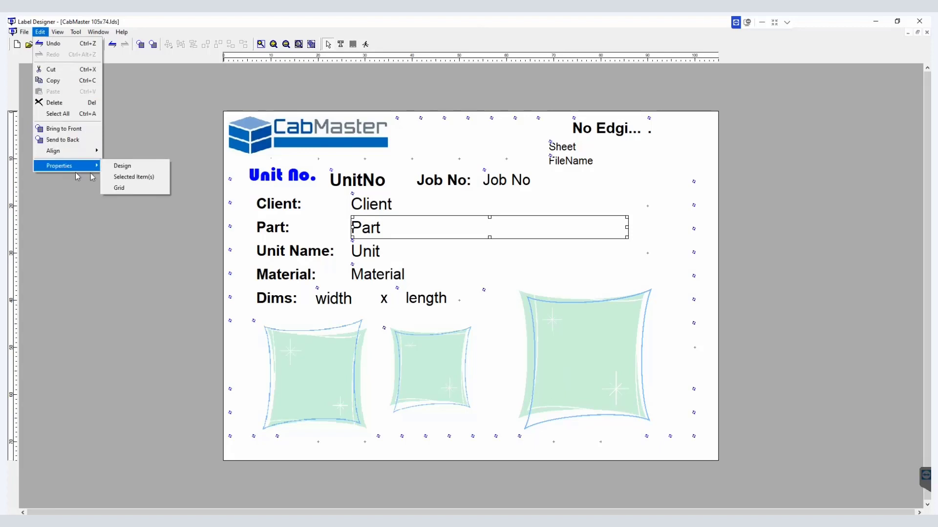
{"action": "left_click", "coordinate": [120, 189]}
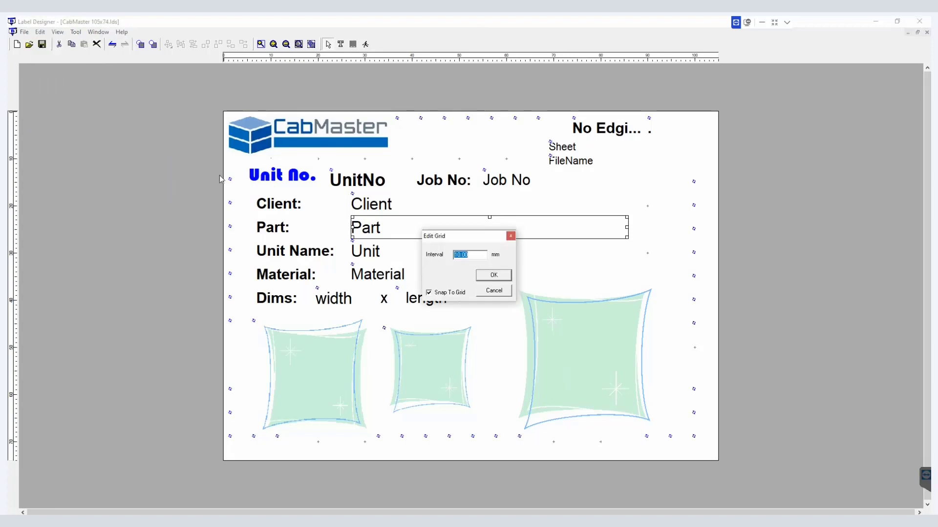
{"action": "type", "text": "1"}
{"action": "left_click", "coordinate": [493, 276]}
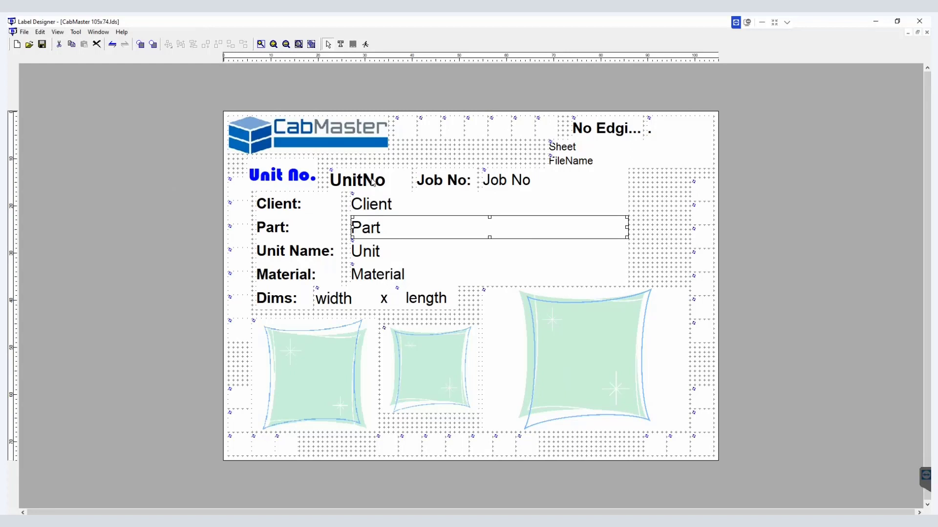
Step: Inspect the data source settings of the UnitNo field
{"action": "double_click", "coordinate": [374, 183]}
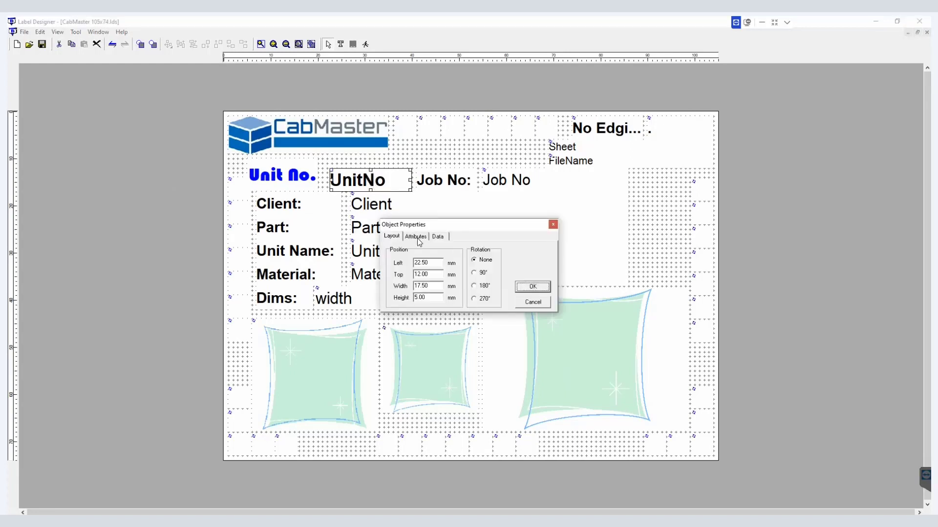
{"action": "left_click", "coordinate": [438, 238]}
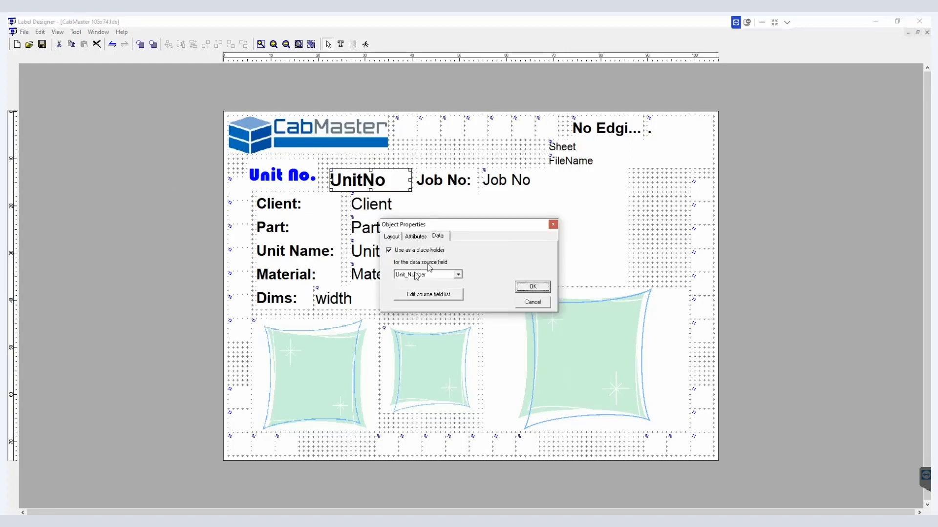
{"action": "left_click", "coordinate": [552, 225]}
Step: Examine the Client field's place-holder option and browse its list of data source fields
{"action": "left_click", "coordinate": [371, 201]}
{"action": "double_click", "coordinate": [371, 201]}
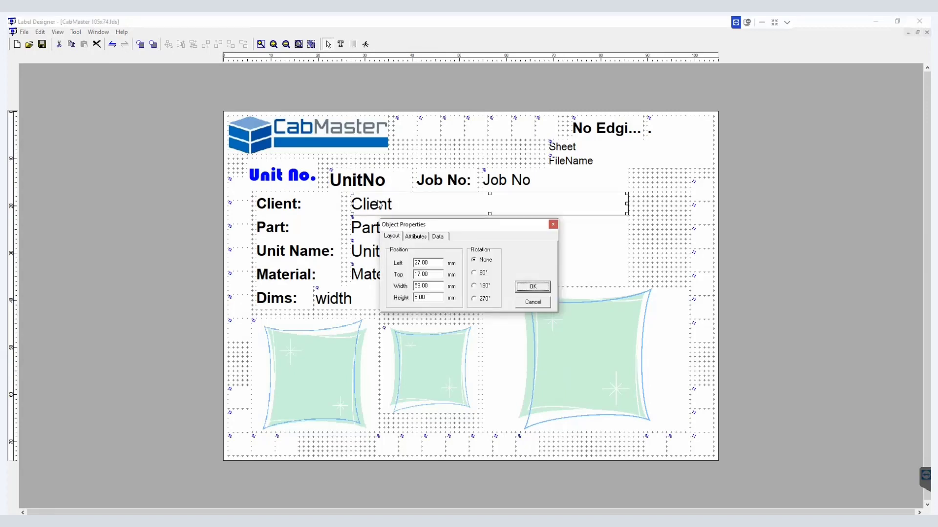
{"action": "left_click", "coordinate": [445, 239]}
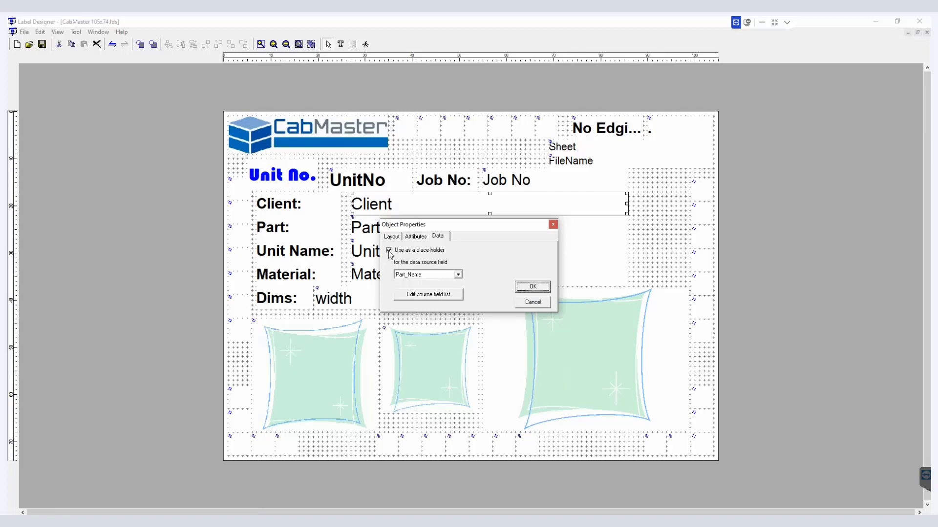
{"action": "left_click", "coordinate": [389, 251]}
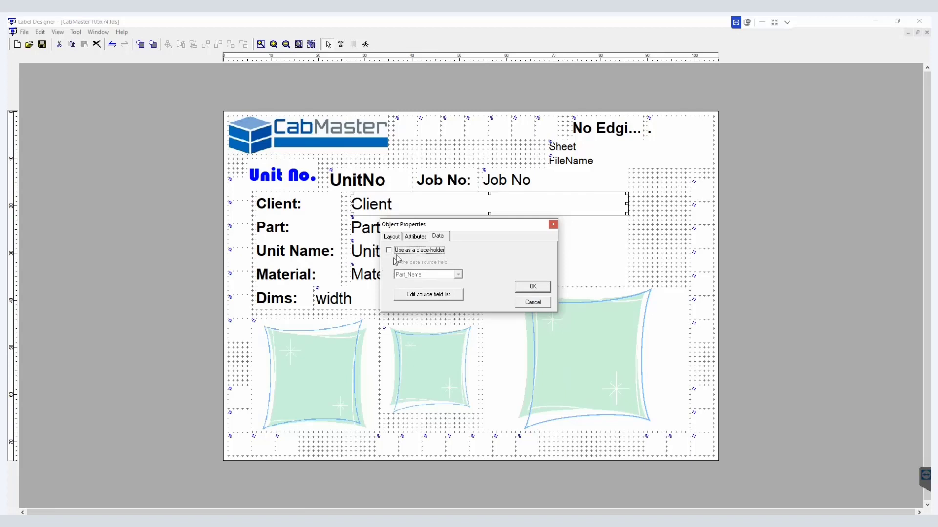
{"action": "left_click", "coordinate": [415, 238]}
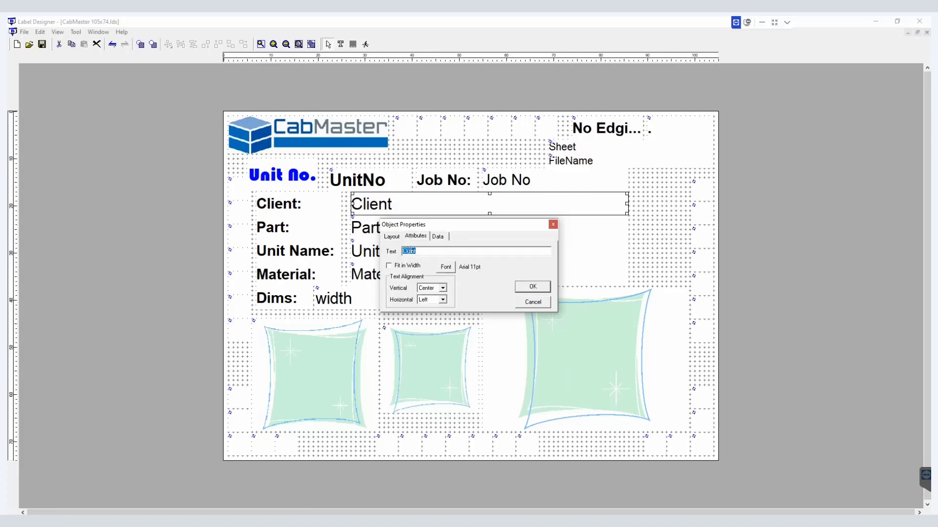
{"action": "left_click", "coordinate": [438, 236]}
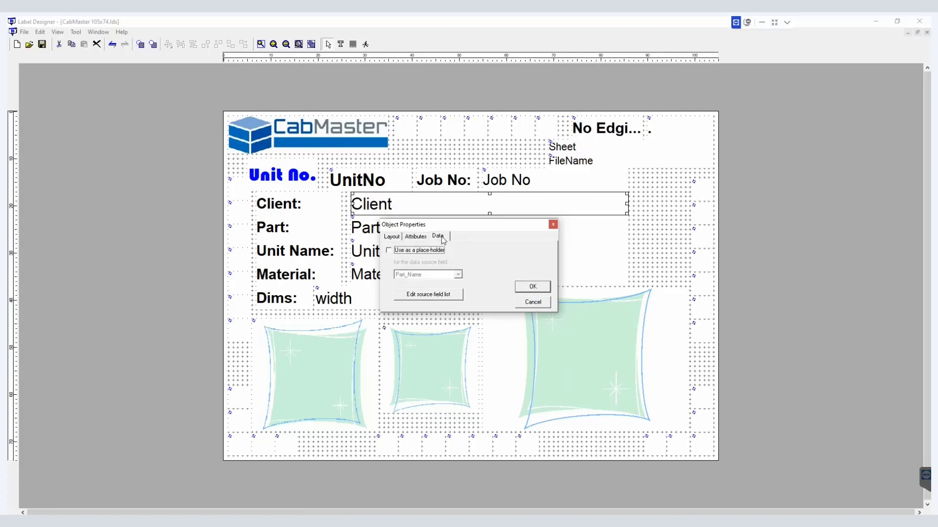
{"action": "left_click", "coordinate": [394, 251]}
{"action": "left_click", "coordinate": [459, 275]}
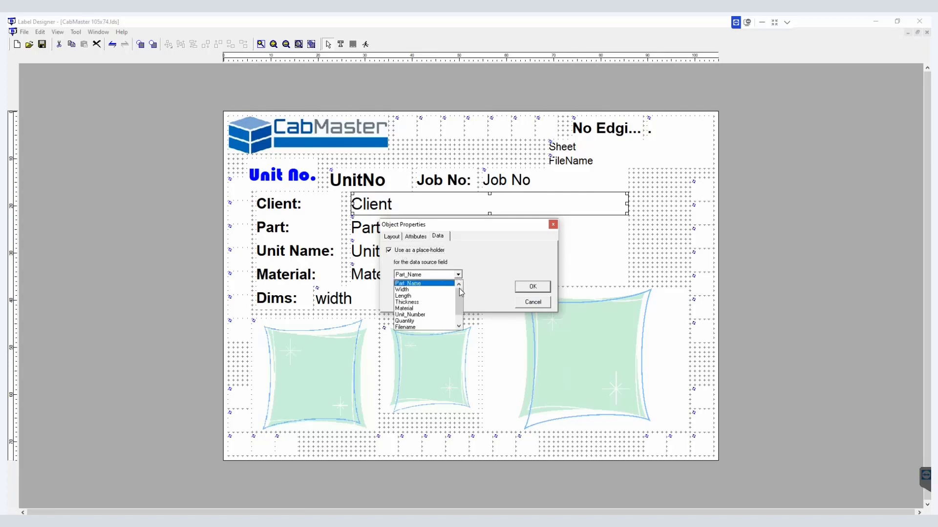
{"action": "mouse_move", "coordinate": [459, 299]}
{"action": "left_mouse_down"}
{"action": "mouse_move", "coordinate": [460, 314]}
{"action": "mouse_move", "coordinate": [455, 294]}
{"action": "mouse_move", "coordinate": [455, 304]}
{"action": "left_mouse_up"}
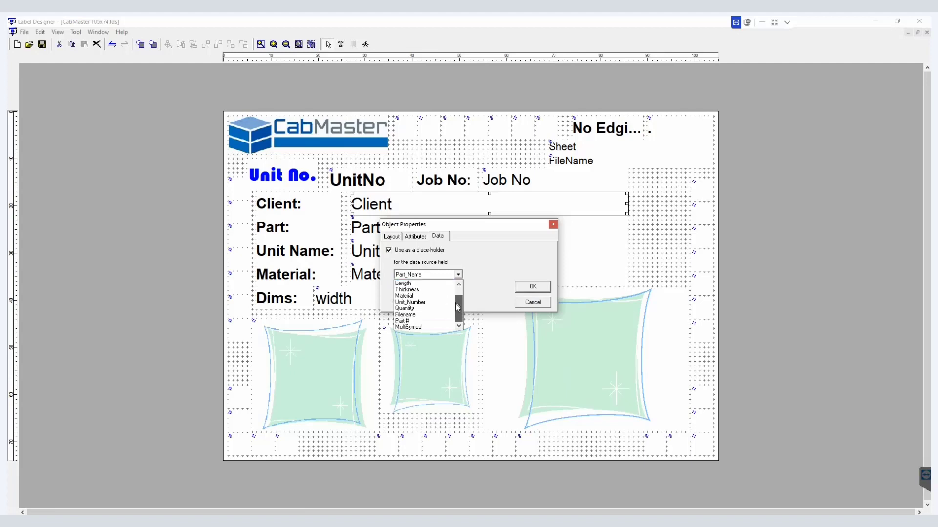
{"action": "left_click", "coordinate": [493, 277]}
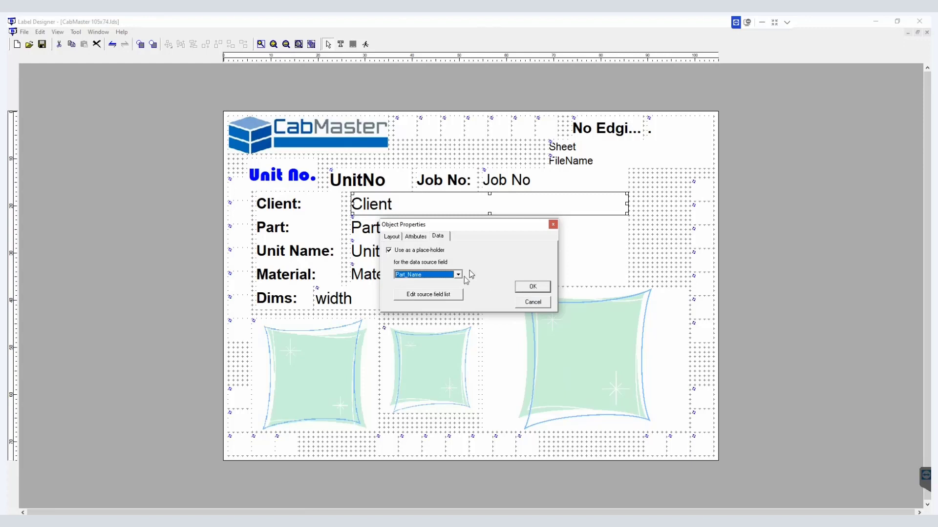
Step: Review the client account information fields in the drawing's Job Setup properties
{"action": "left_click", "coordinate": [452, 295]}
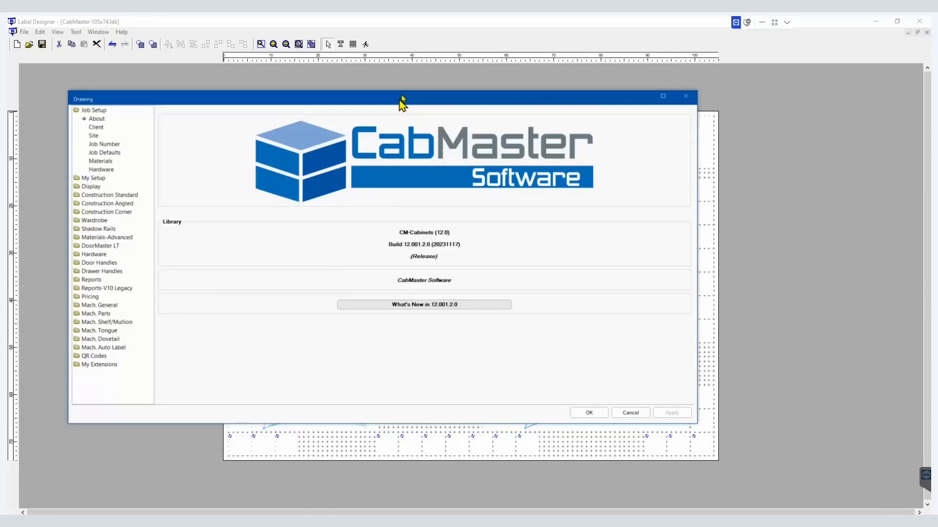
{"action": "left_click_drag", "start_coordinate": [402, 101], "coordinate": [479, 88]}
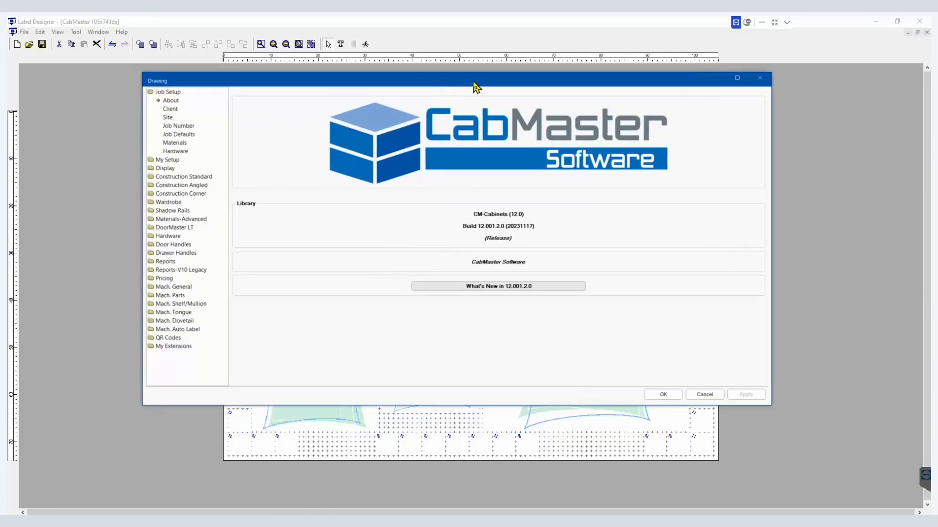
{"action": "left_click", "coordinate": [178, 112]}
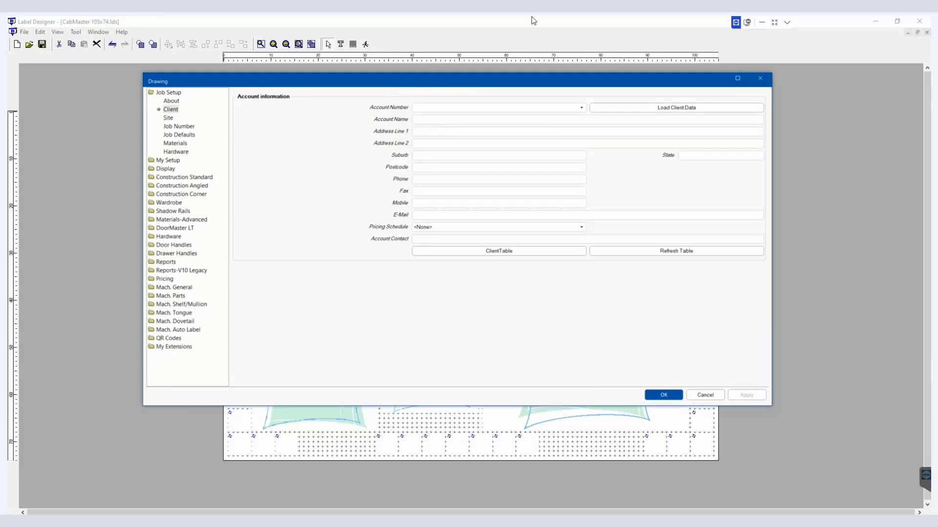
{"action": "left_click", "coordinate": [757, 79]}
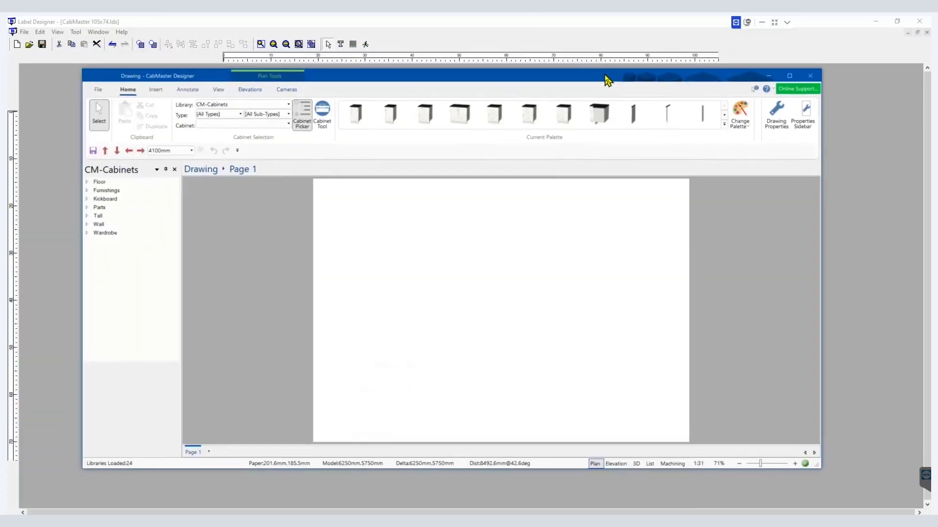
Step: Find the Libraries folder path in the Options file locations and open that folder in File Explorer
{"action": "left_click", "coordinate": [101, 91]}
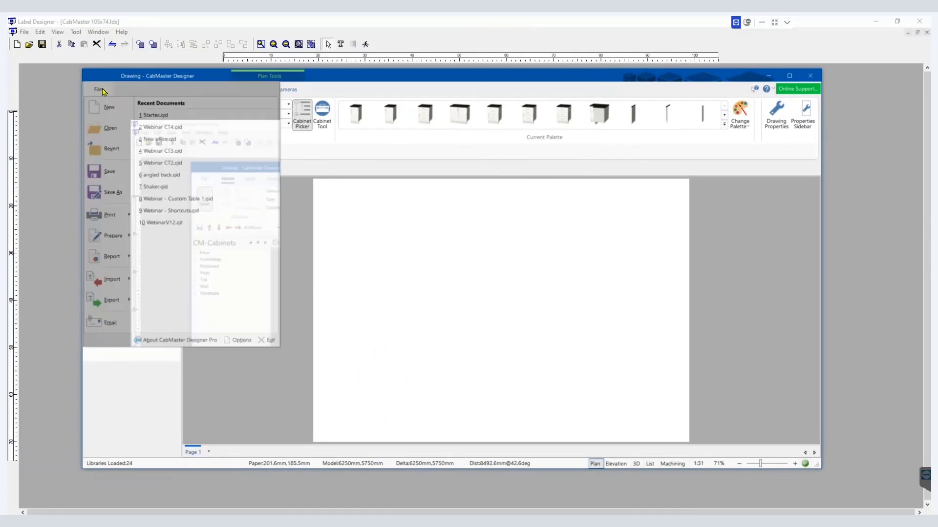
{"action": "left_click", "coordinate": [234, 341]}
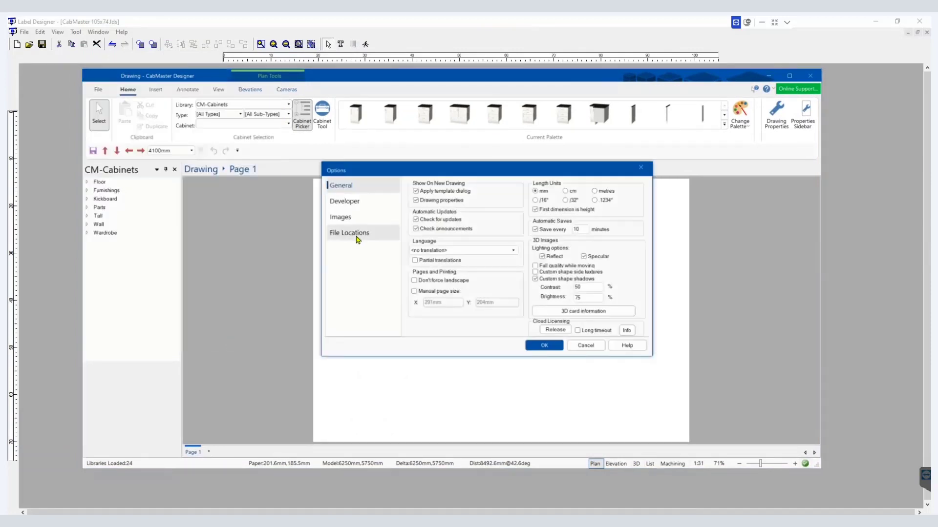
{"action": "left_click", "coordinate": [357, 239]}
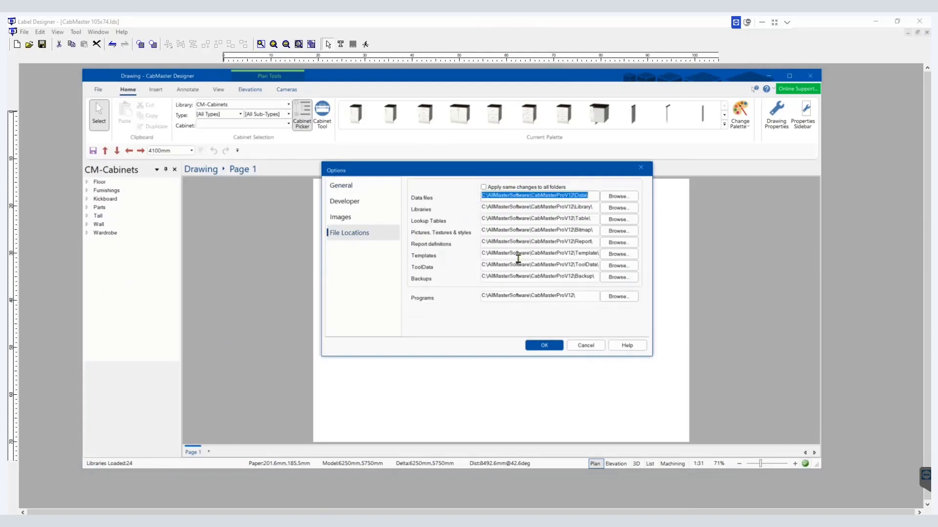
{"action": "left_click", "coordinate": [494, 209]}
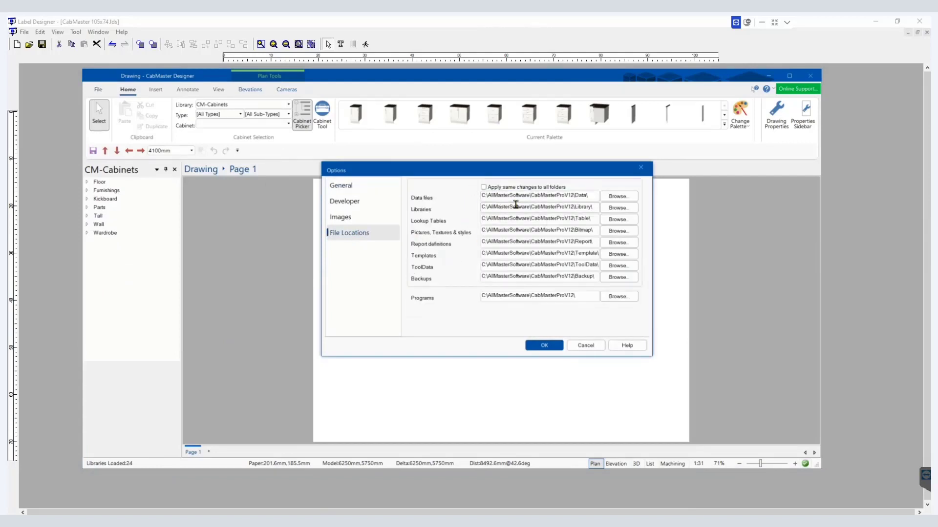
{"action": "double_click", "coordinate": [517, 205]}
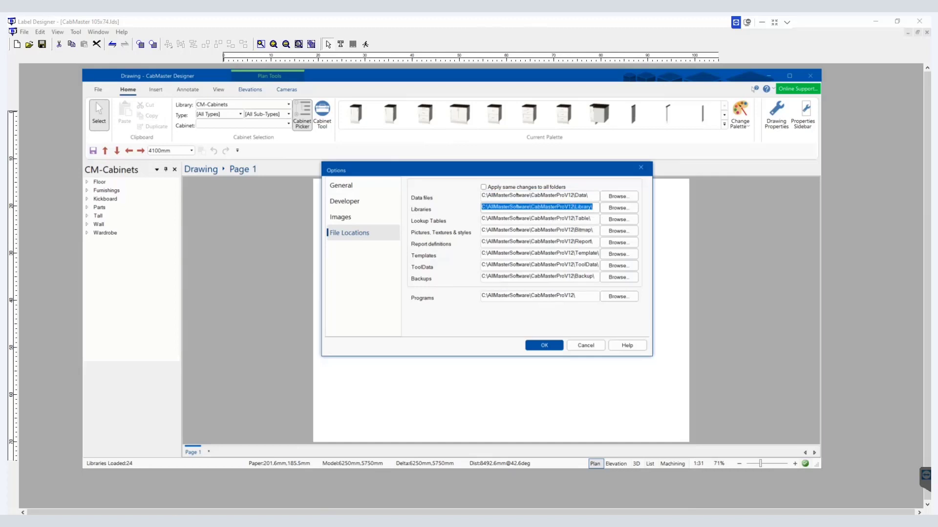
{"action": "left_click", "coordinate": [150, 521]}
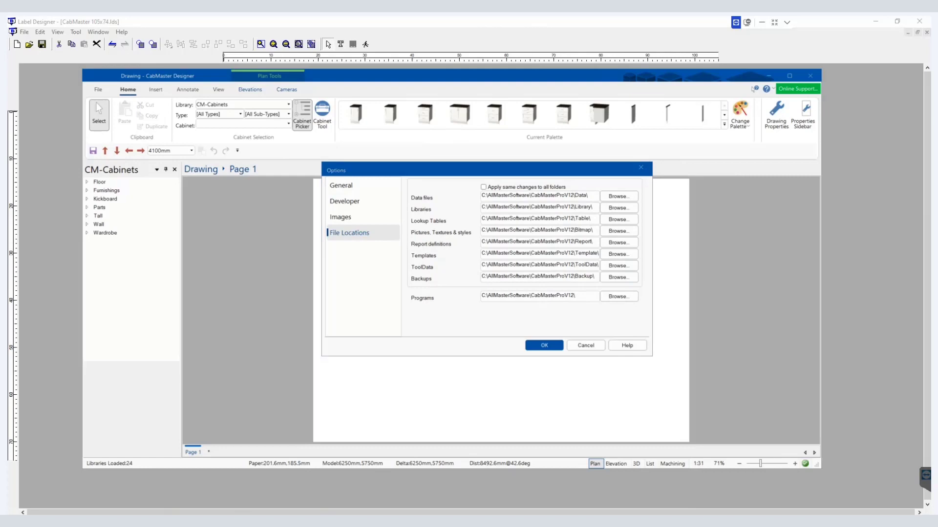
{"action": "left_click_drag", "start_coordinate": [723, 461], "coordinate": [386, 121]}
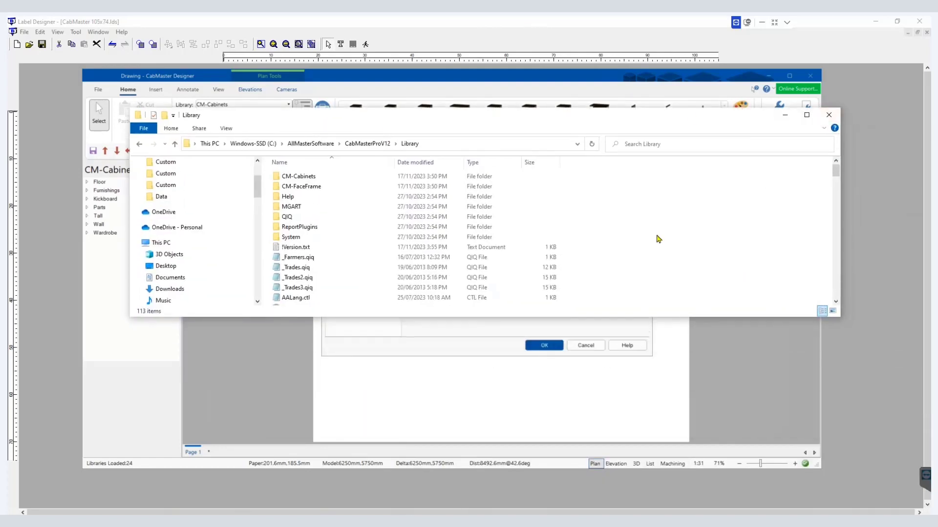
Step: Open LabelXMLextras.txt from the Library folder in Notepad and maximize its window
{"action": "scroll", "coordinate": [415, 242], "scroll_direction": "down", "scroll_amount": 3}
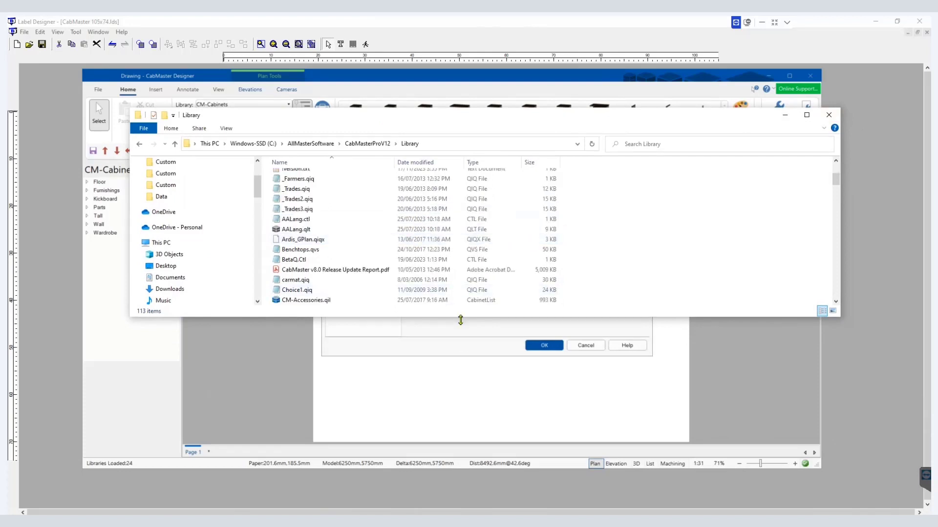
{"action": "left_click_drag", "start_coordinate": [460, 317], "coordinate": [437, 499]}
{"action": "scroll", "coordinate": [366, 371], "scroll_direction": "down", "scroll_amount": 5}
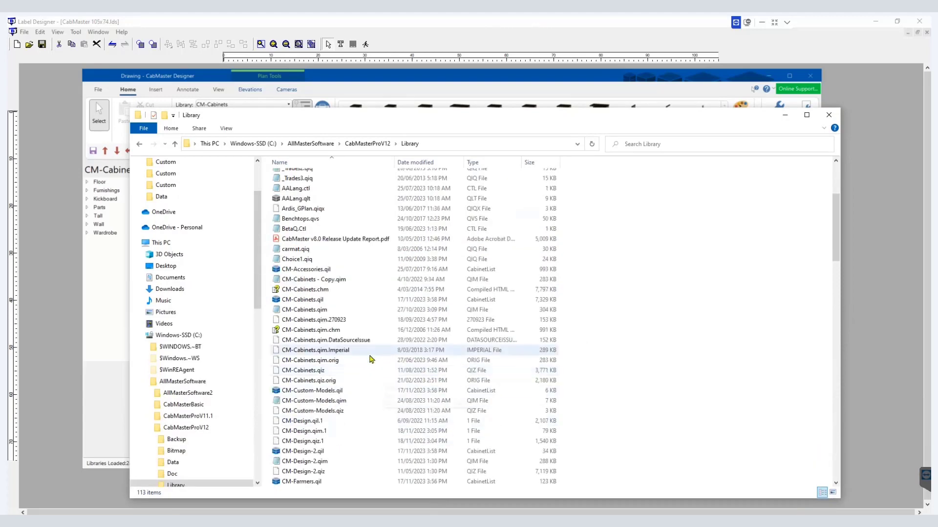
{"action": "scroll", "coordinate": [359, 340], "scroll_direction": "down", "scroll_amount": 15}
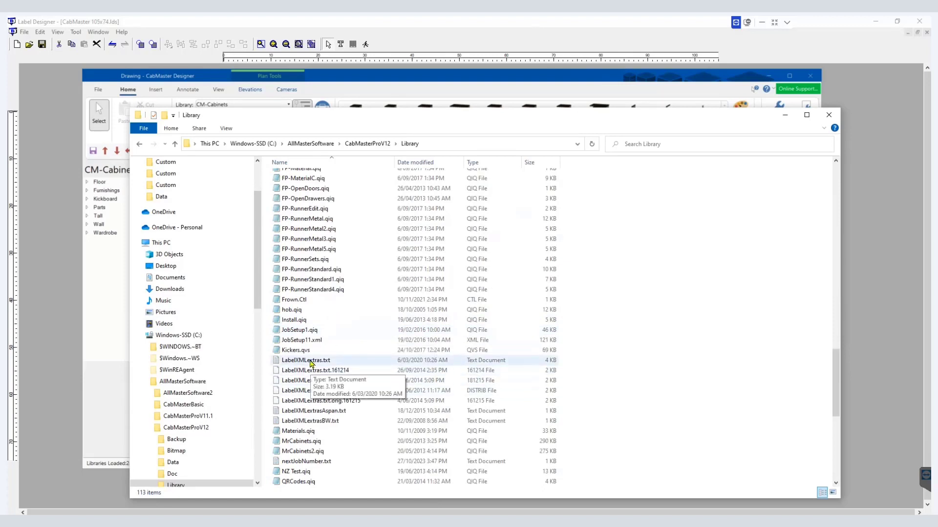
{"action": "double_click", "coordinate": [311, 363]}
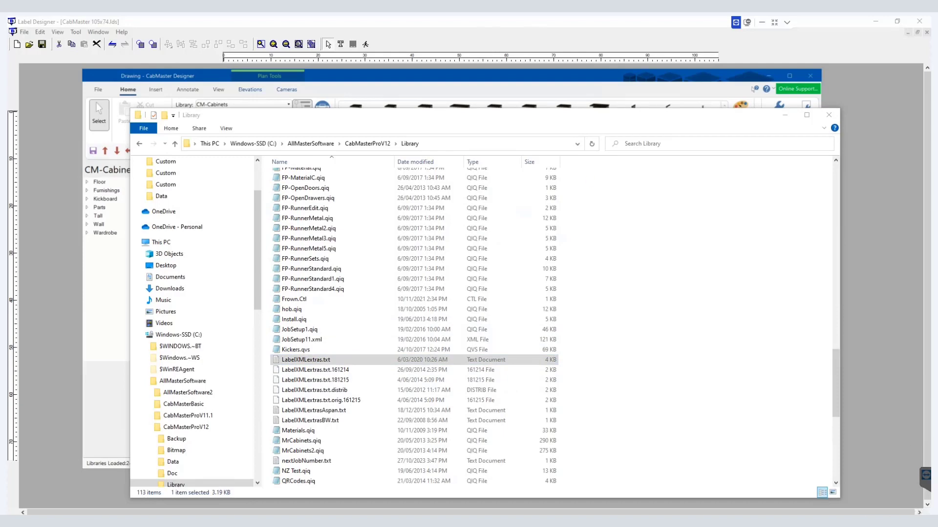
{"action": "left_click_drag", "start_coordinate": [247, 218], "coordinate": [303, 69]}
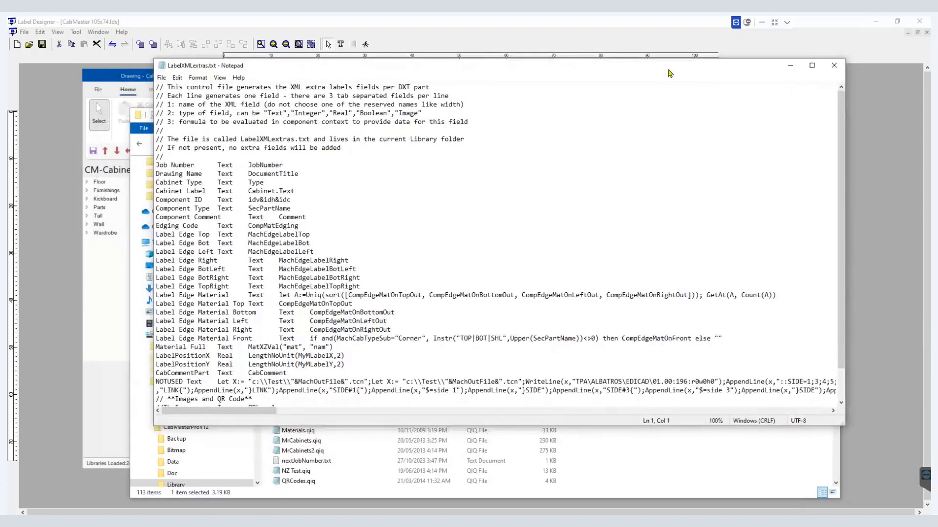
{"action": "left_click", "coordinate": [811, 65]}
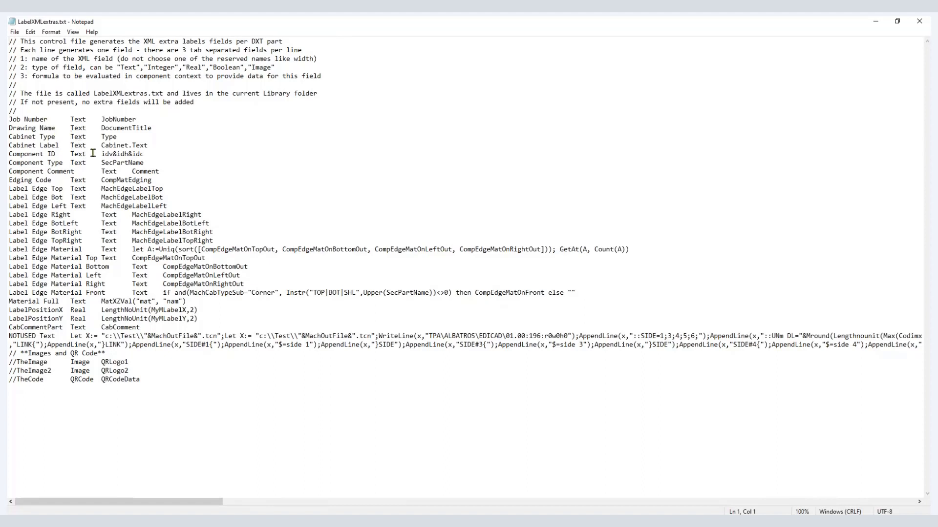
Step: Add a new line after Drawing Name defining field Account Name, type Text, formula AccountName
{"action": "left_click", "coordinate": [171, 132]}
{"action": "key", "text": "Return"}
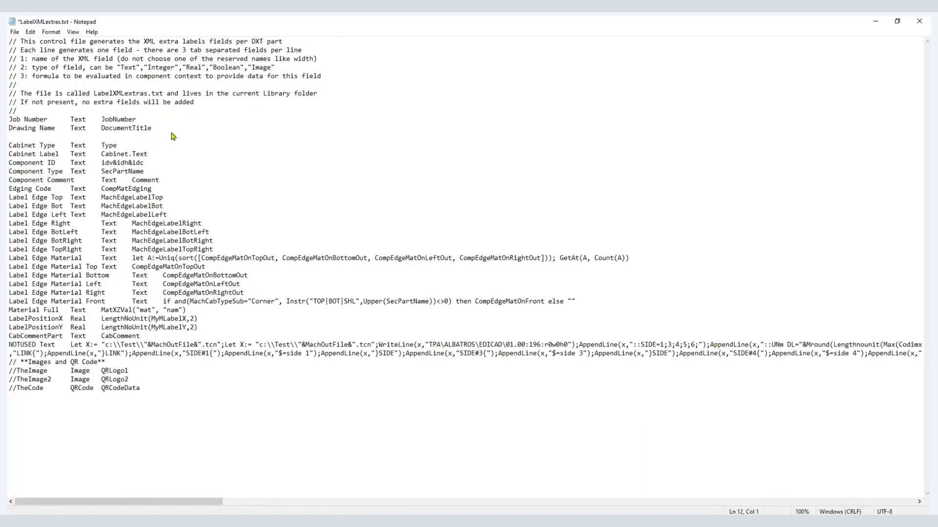
{"action": "type", "text": "Account Name\tText\tAcount"}
{"action": "key", "text": "BackSpace"}
{"action": "key", "text": "BackSpace"}
{"action": "key", "text": "BackSpace"}
{"action": "type", "text": "countName"}
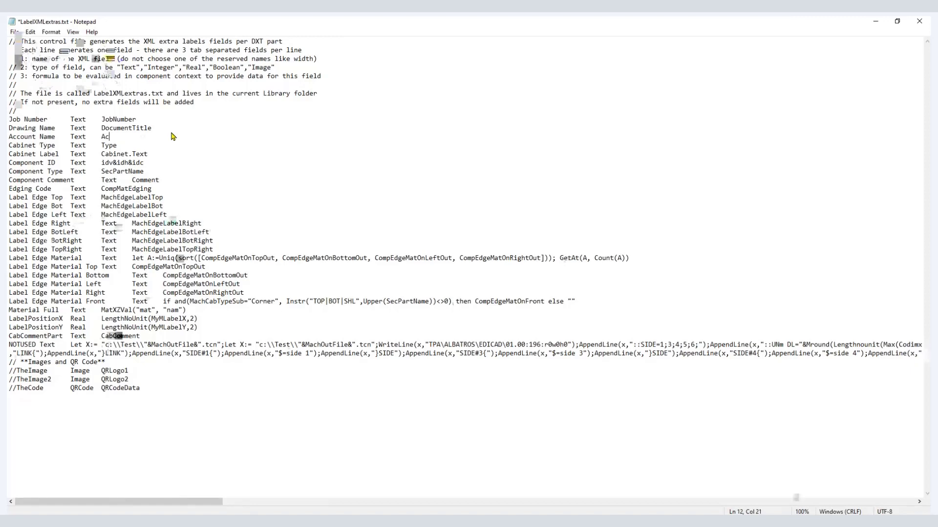
Step: Save LabelXMLextras.txt and close the Options dialog without changes
{"action": "left_click", "coordinate": [15, 32]}
{"action": "left_click", "coordinate": [27, 74]}
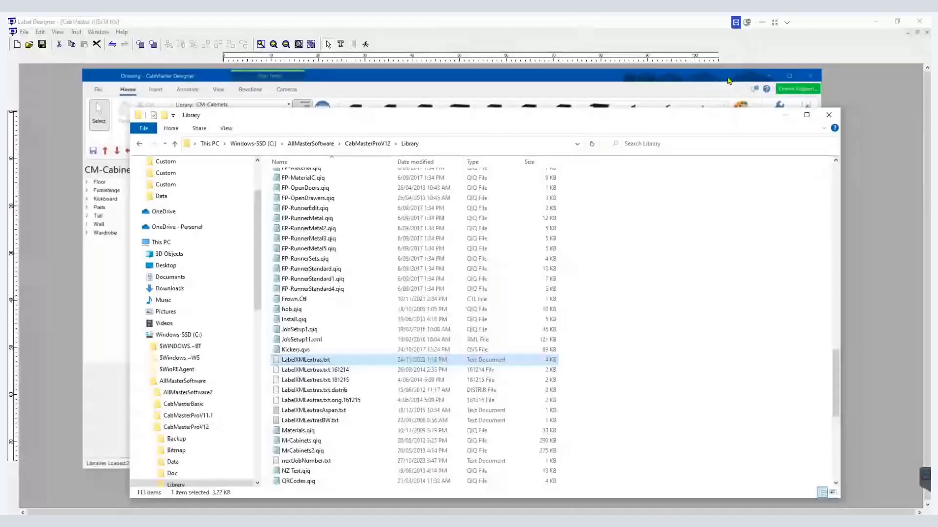
{"action": "key", "text": "alt+Tab"}
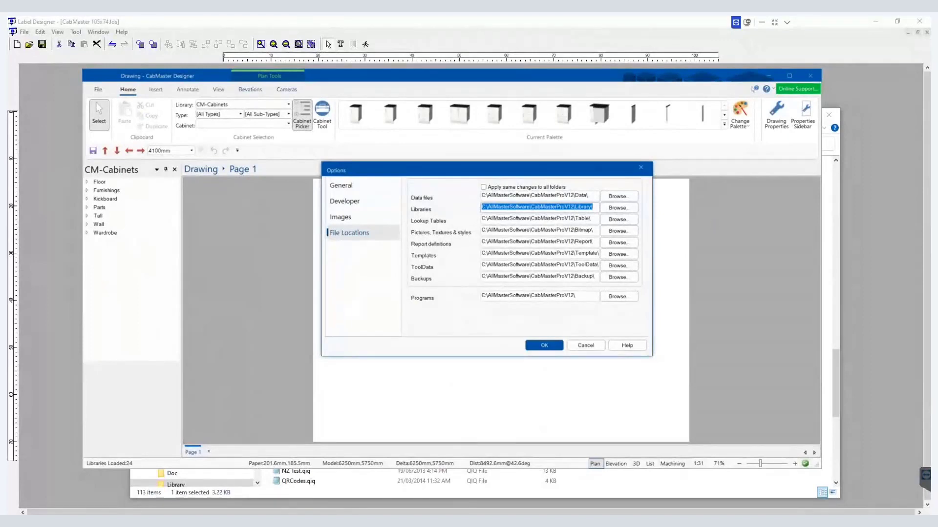
{"action": "key", "text": "alt+Tab"}
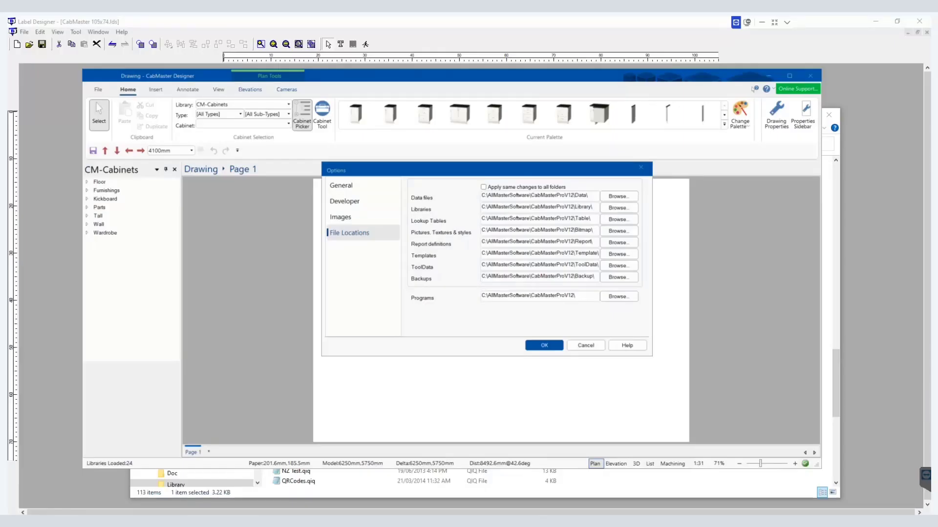
{"action": "left_click", "coordinate": [584, 345]}
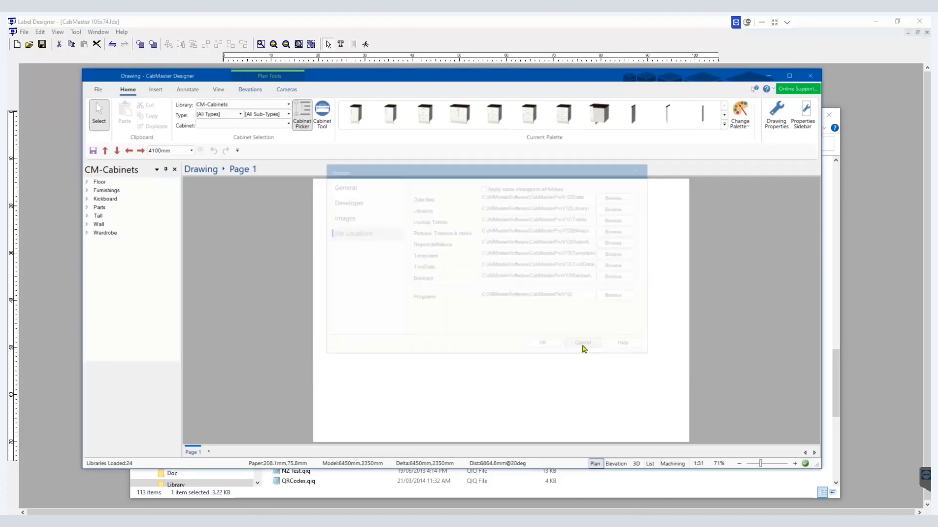
Step: Place a Floor 1 Door Right cabinet in the drawing
{"action": "left_click", "coordinate": [398, 123]}
{"action": "left_click", "coordinate": [486, 289]}
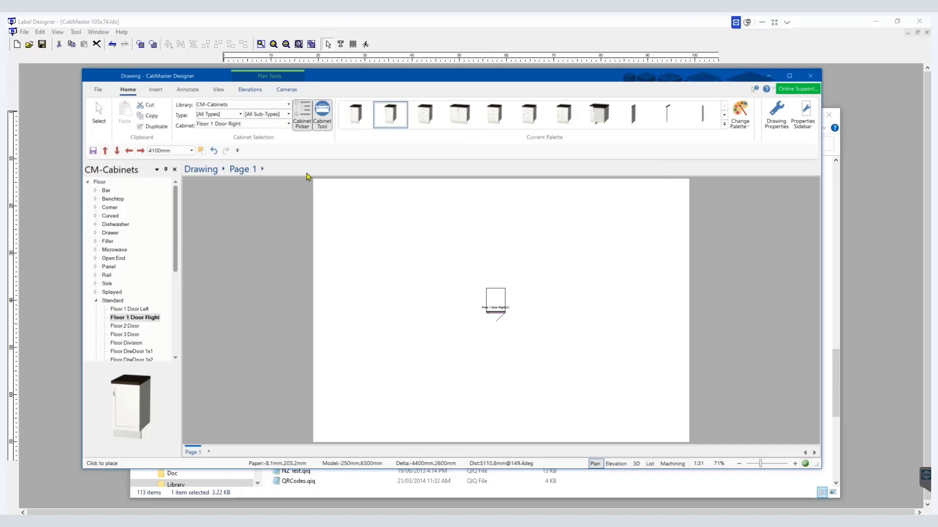
Step: Save the drawing as Label designer
{"action": "left_click", "coordinate": [98, 89]}
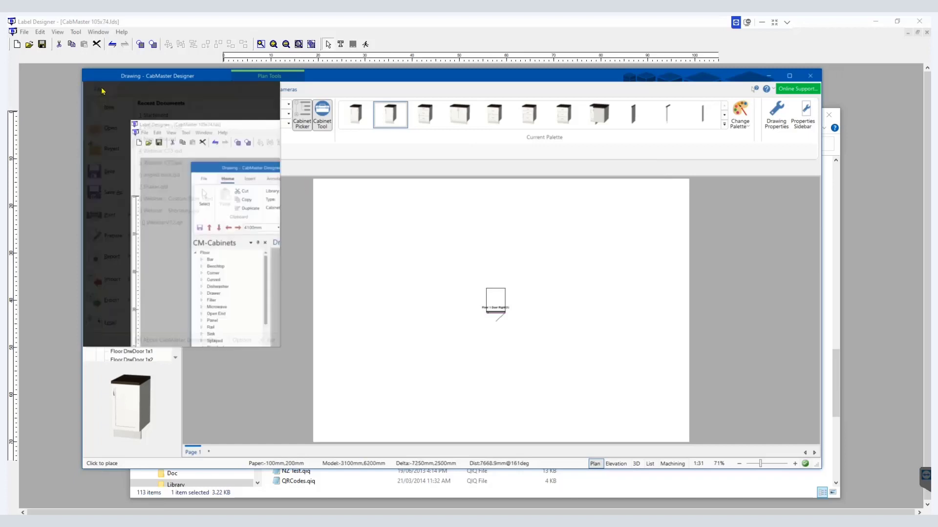
{"action": "mouse_move", "coordinate": [125, 301]}
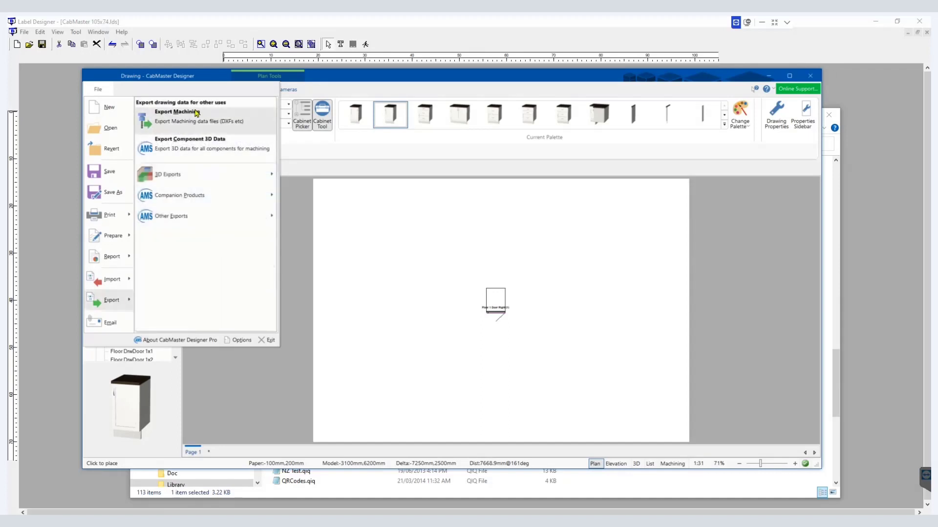
{"action": "left_click", "coordinate": [120, 200]}
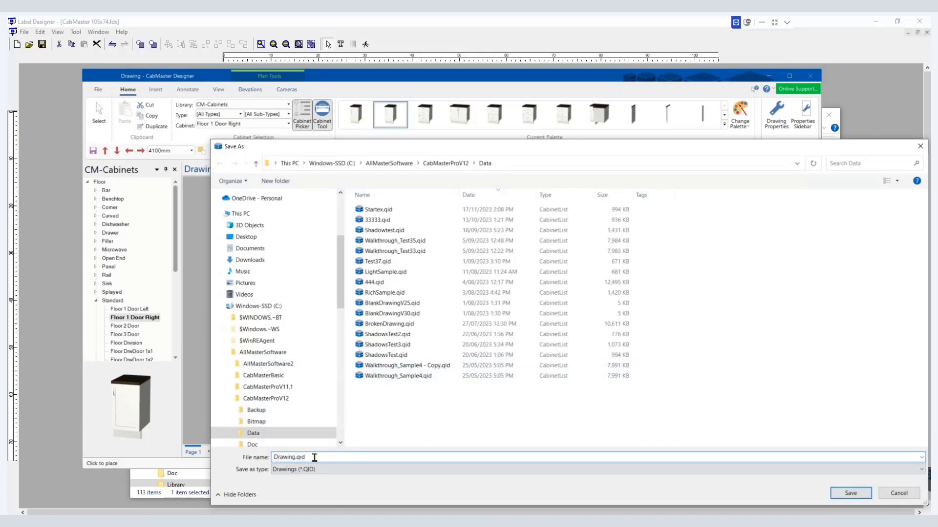
{"action": "type", "text": "Label designer"}
{"action": "key", "text": "Return"}
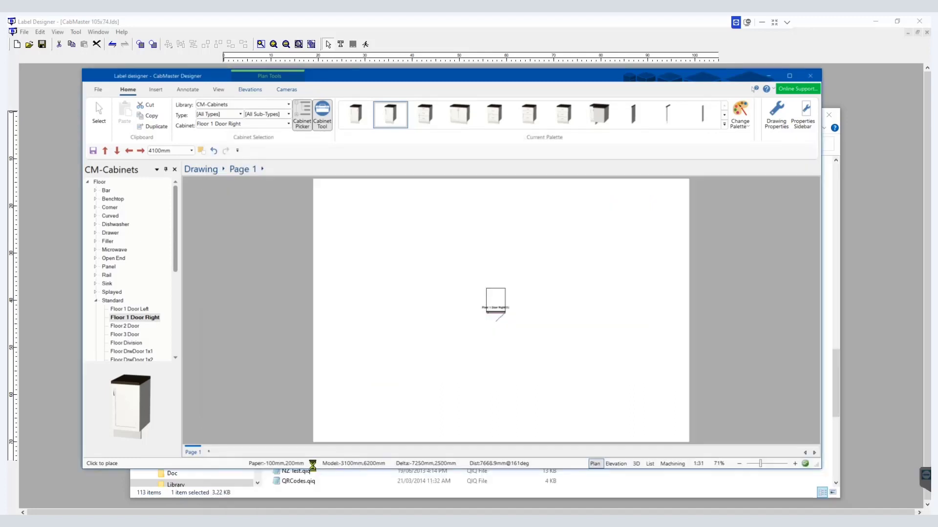
Step: Export the drawing's machining data and acknowledge the export summary
{"action": "left_click", "coordinate": [102, 92]}
{"action": "left_click", "coordinate": [114, 300]}
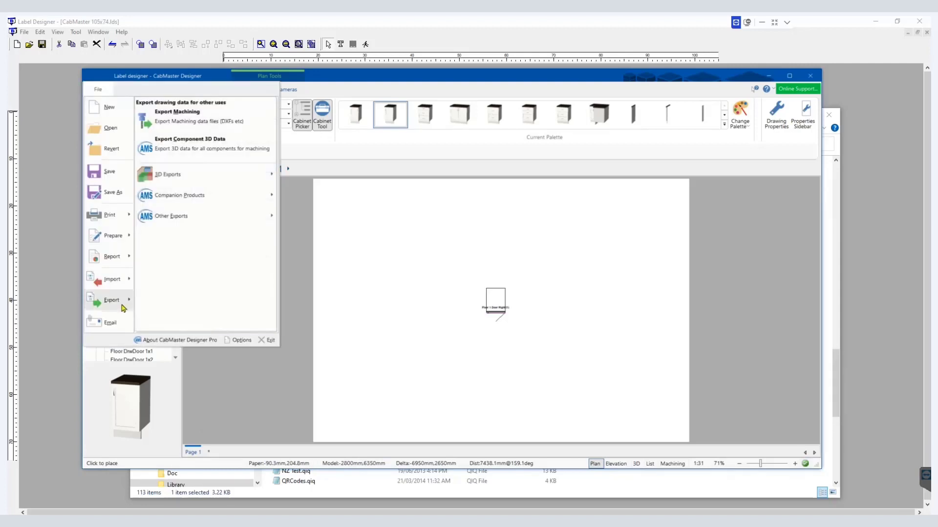
{"action": "left_click", "coordinate": [186, 120]}
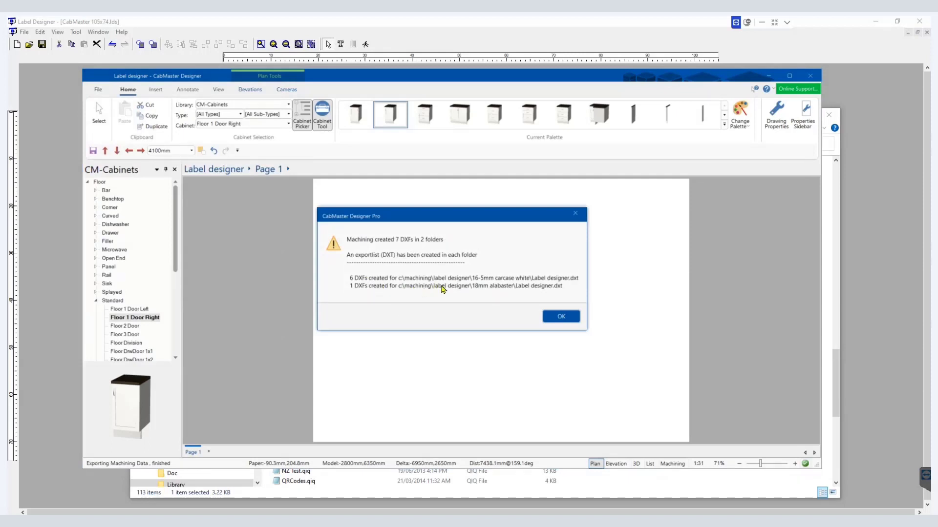
{"action": "left_click", "coordinate": [567, 321]}
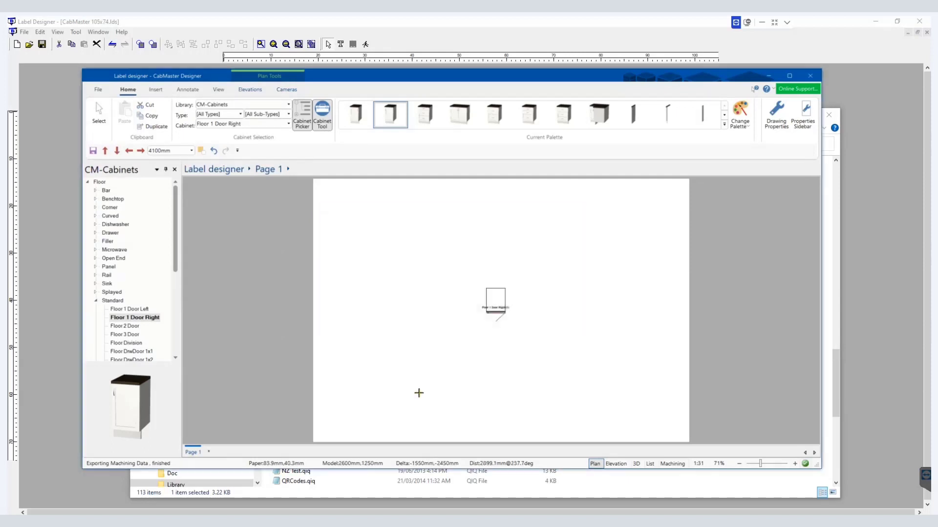
Step: Open Label designer.dxt from C:\machining\label designer\18mm alabaster in Notepad
{"action": "left_click", "coordinate": [244, 493]}
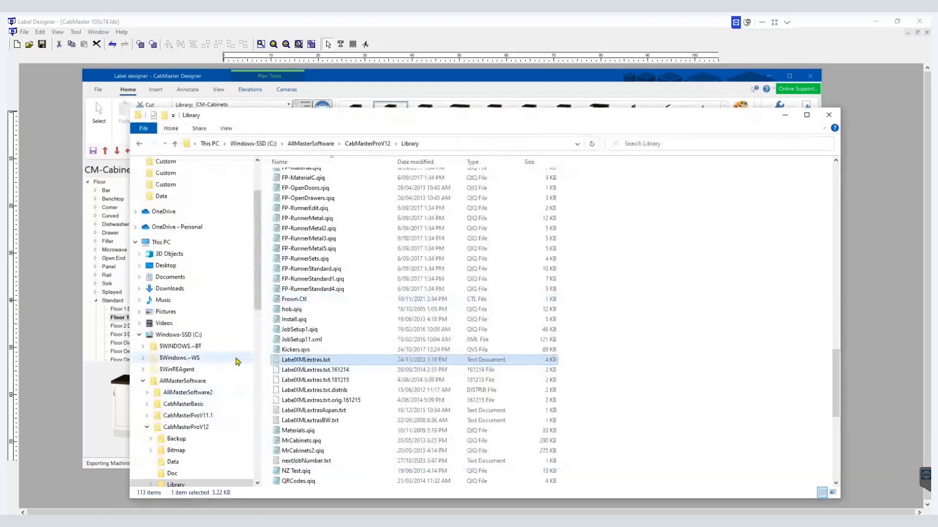
{"action": "scroll", "coordinate": [192, 356], "scroll_direction": "up", "scroll_amount": 1}
{"action": "scroll", "coordinate": [190, 342], "scroll_direction": "up", "scroll_amount": 3}
{"action": "scroll", "coordinate": [185, 322], "scroll_direction": "down", "scroll_amount": 5}
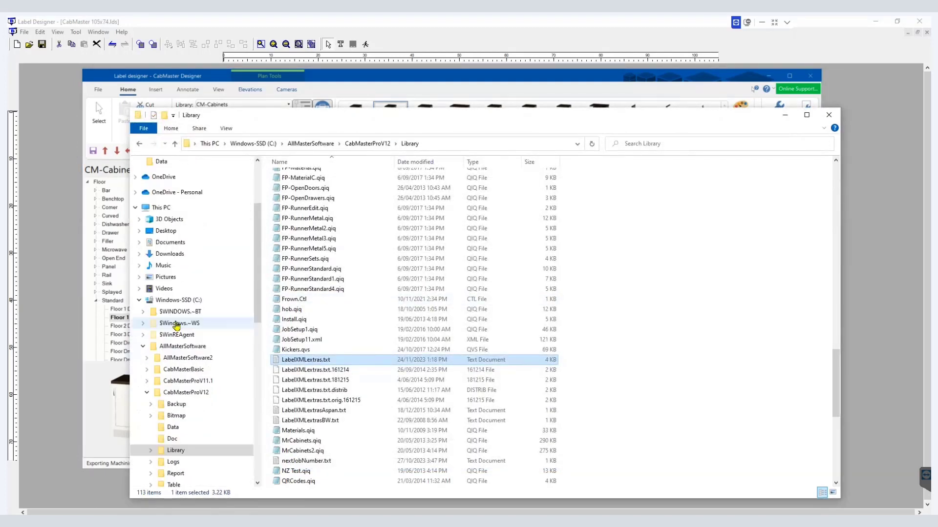
{"action": "left_click", "coordinate": [179, 300]}
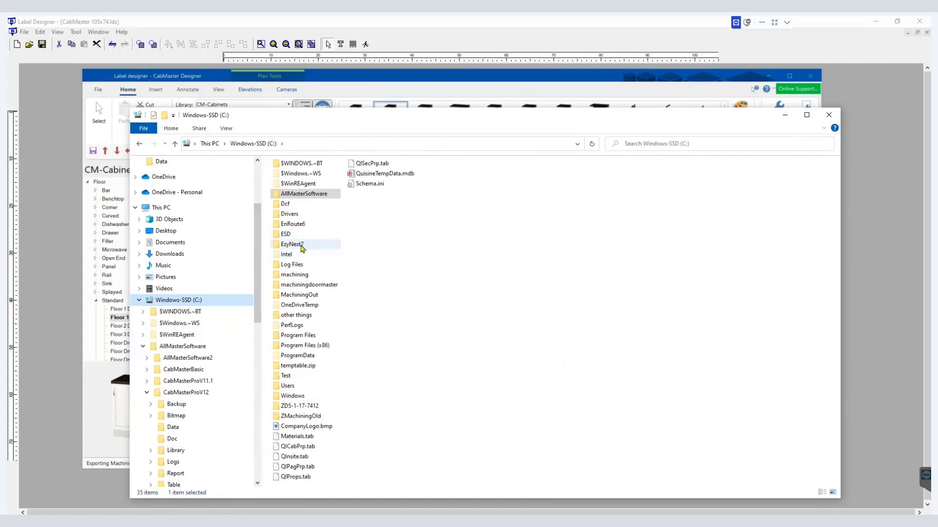
{"action": "double_click", "coordinate": [304, 275]}
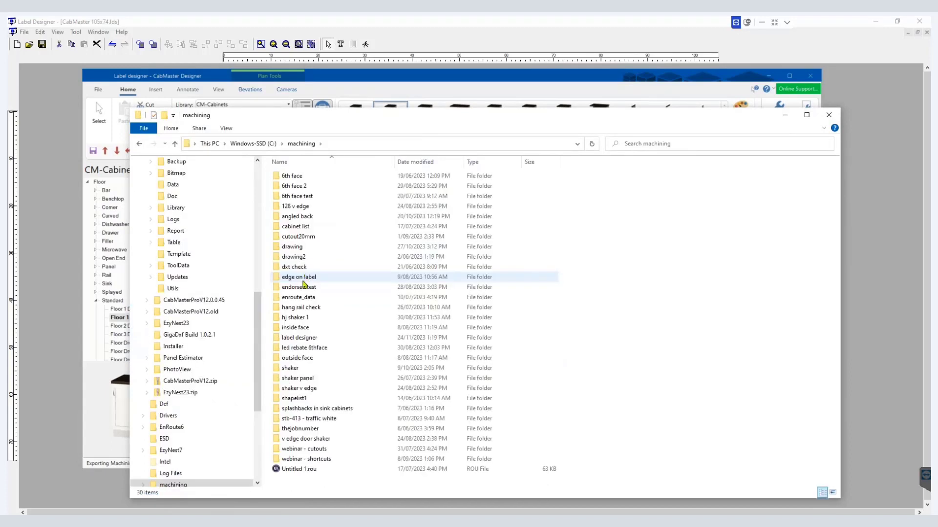
{"action": "double_click", "coordinate": [308, 338]}
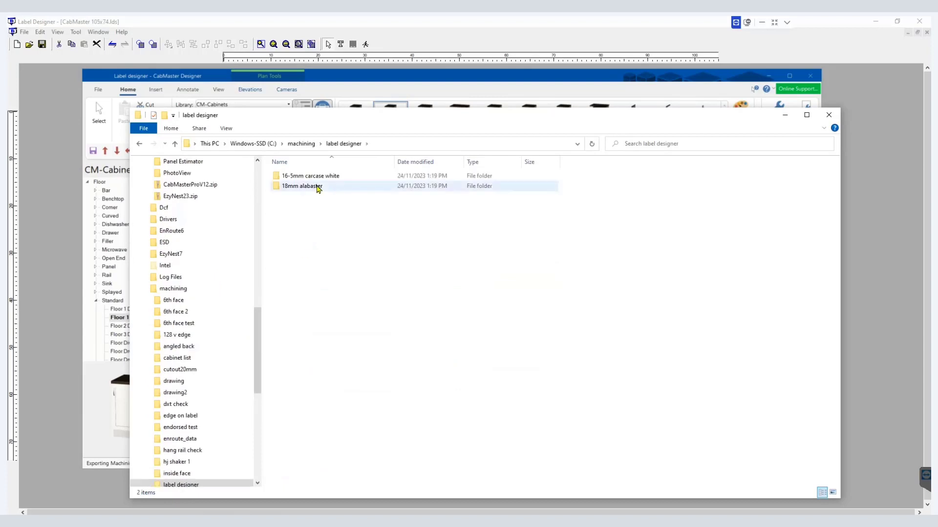
{"action": "double_click", "coordinate": [318, 188]}
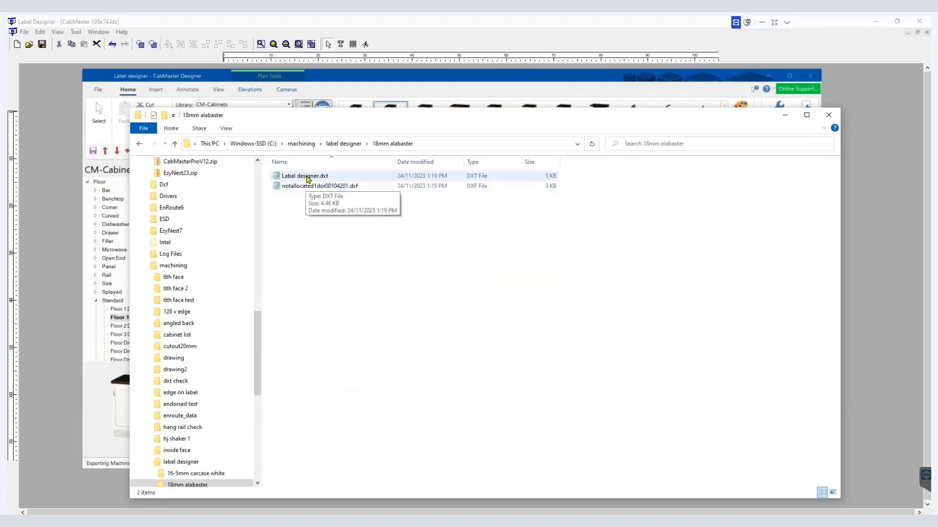
{"action": "double_click", "coordinate": [308, 178]}
{"action": "left_click", "coordinate": [382, 222]}
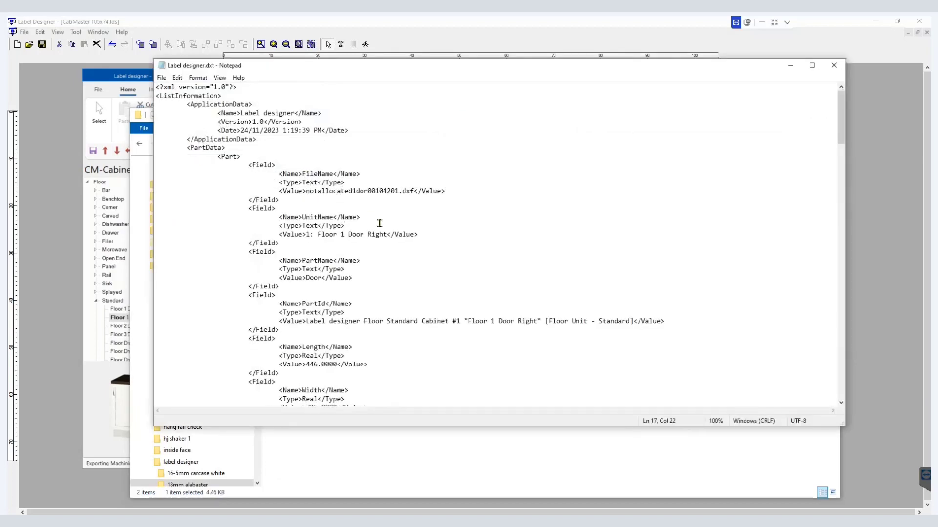
Step: Search the DXT file for account and examine the Account Name field's value
{"action": "key", "text": "ctrl+f"}
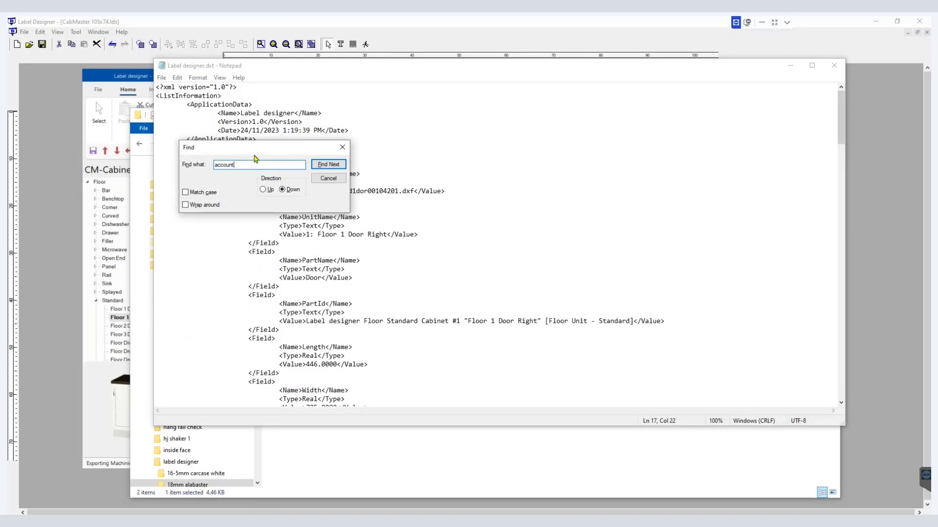
{"action": "type", "text": "account"}
{"action": "left_click", "coordinate": [327, 165]}
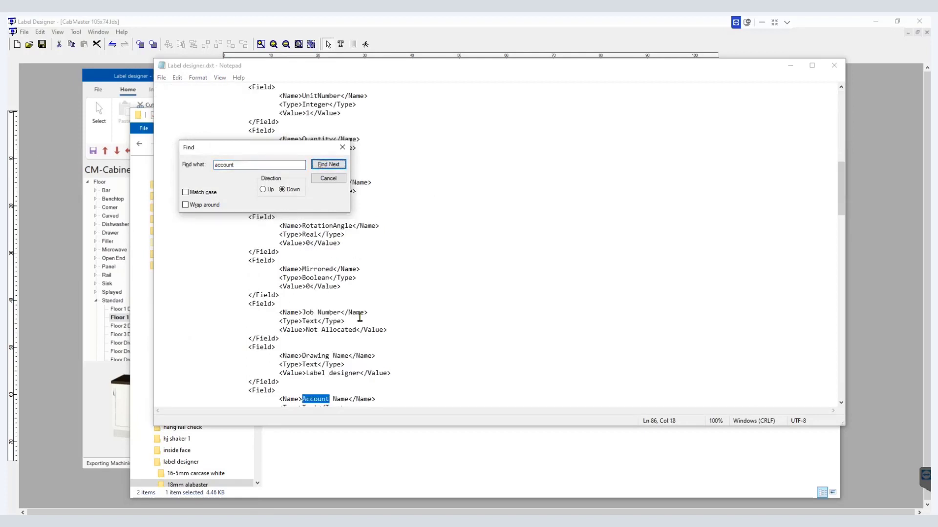
{"action": "scroll", "coordinate": [342, 333], "scroll_direction": "down", "scroll_amount": 3}
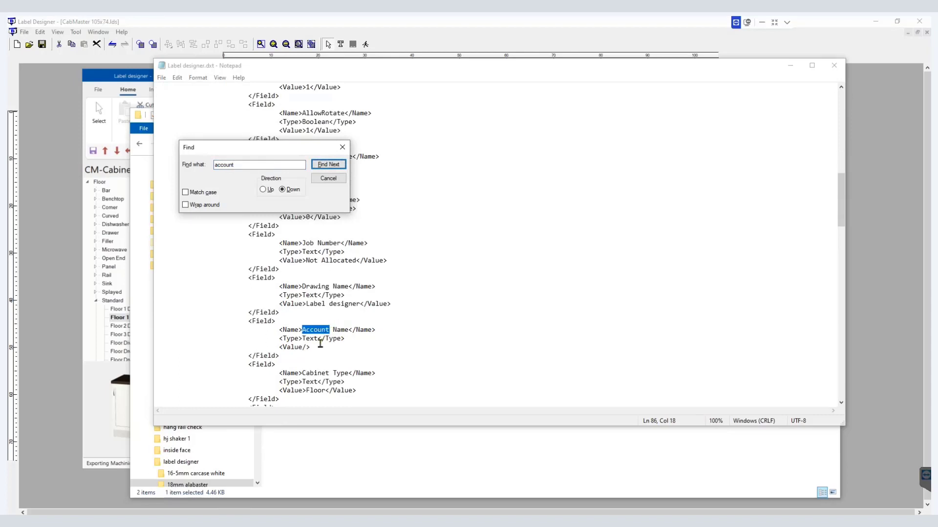
{"action": "double_click", "coordinate": [299, 346]}
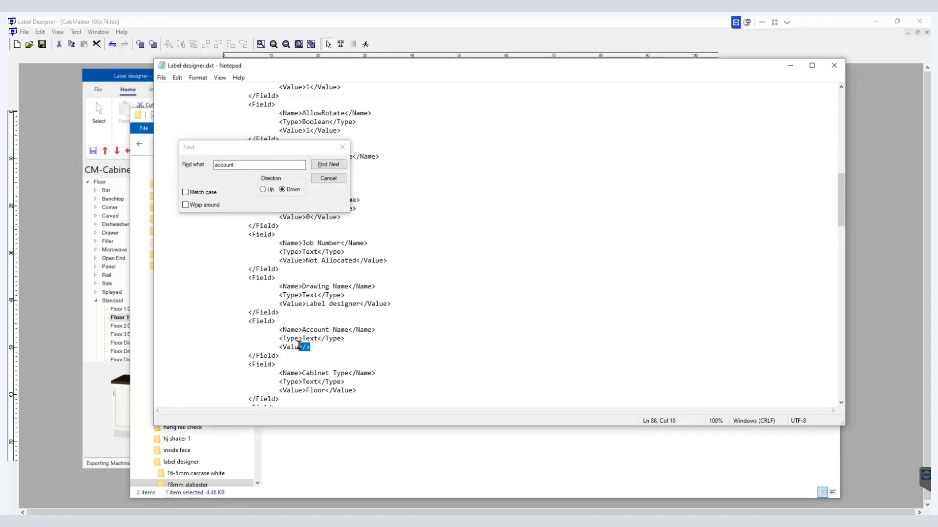
Step: Enter Webinar as the client's Address Line 1 in the drawing's Job Setup properties and confirm
{"action": "left_click", "coordinate": [48, 371]}
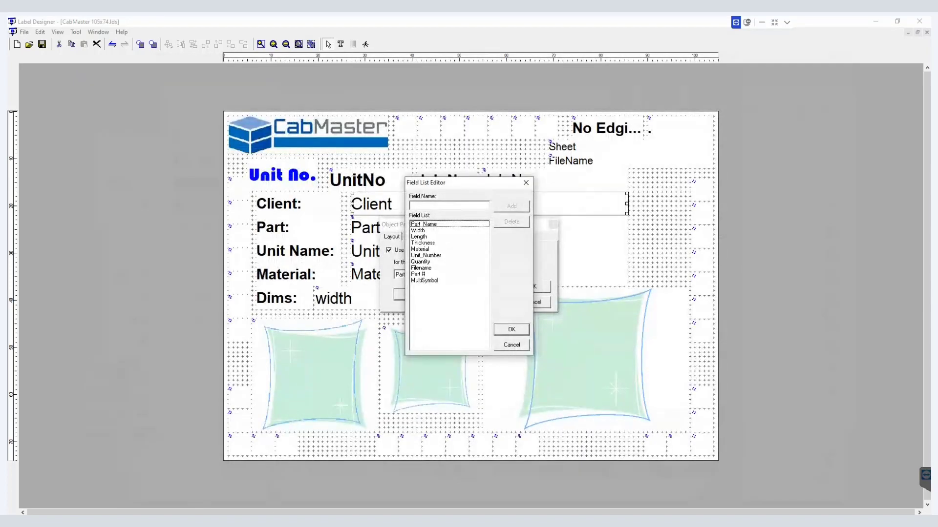
{"action": "key", "text": "alt+Tab"}
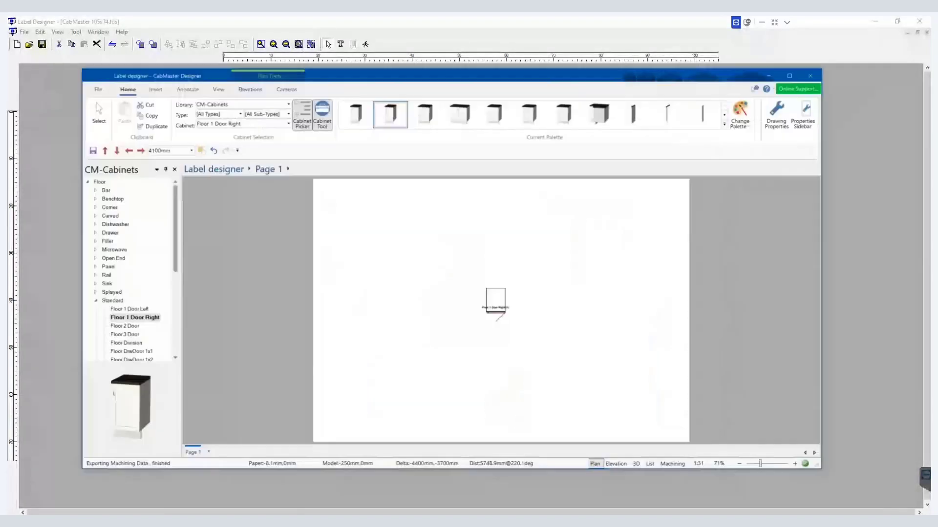
{"action": "left_click", "coordinate": [777, 119]}
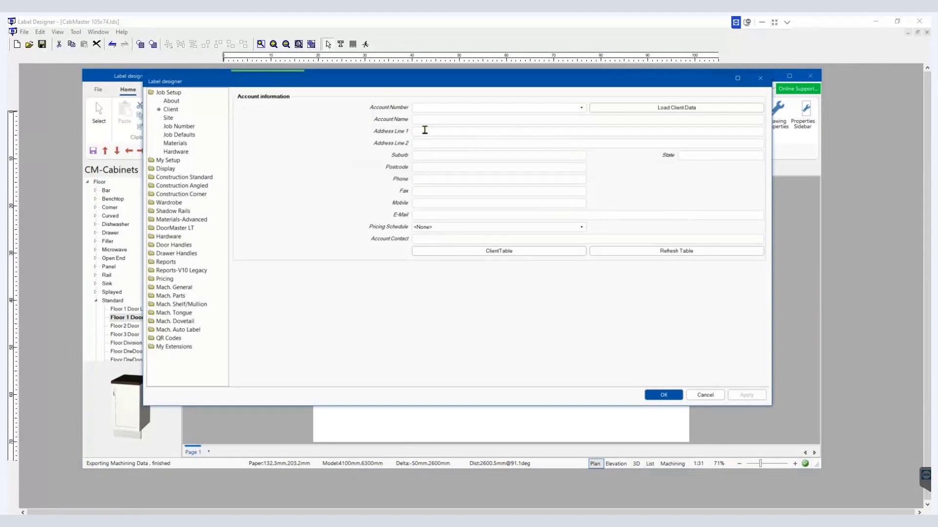
{"action": "left_click", "coordinate": [425, 130]}
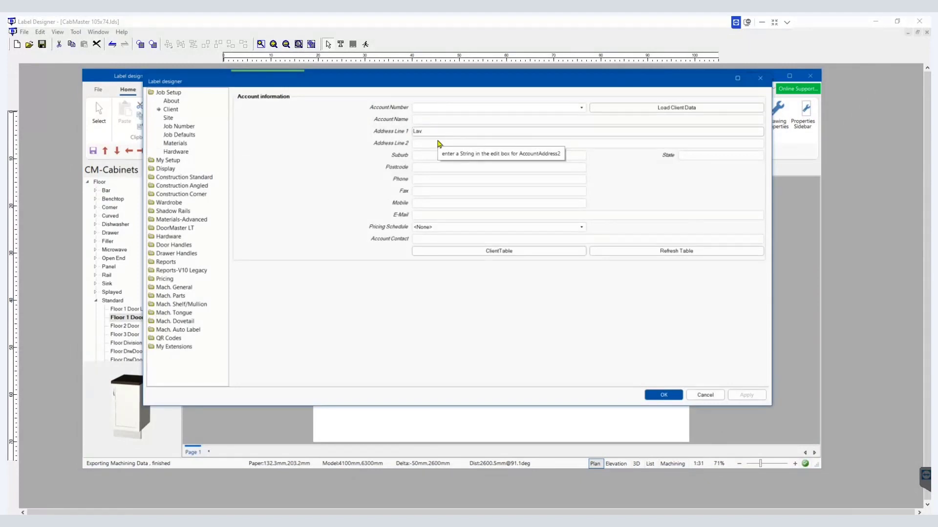
{"action": "type", "text": "Webinar"}
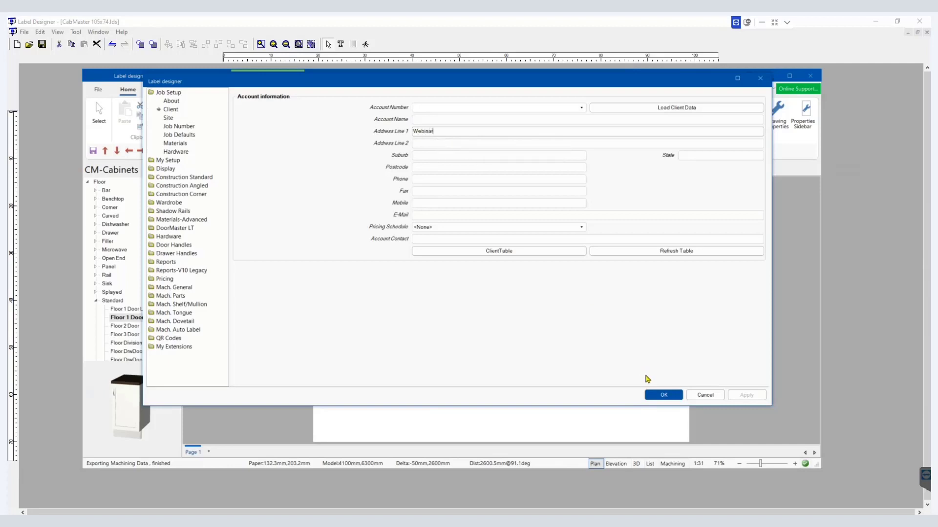
{"action": "left_click", "coordinate": [660, 396]}
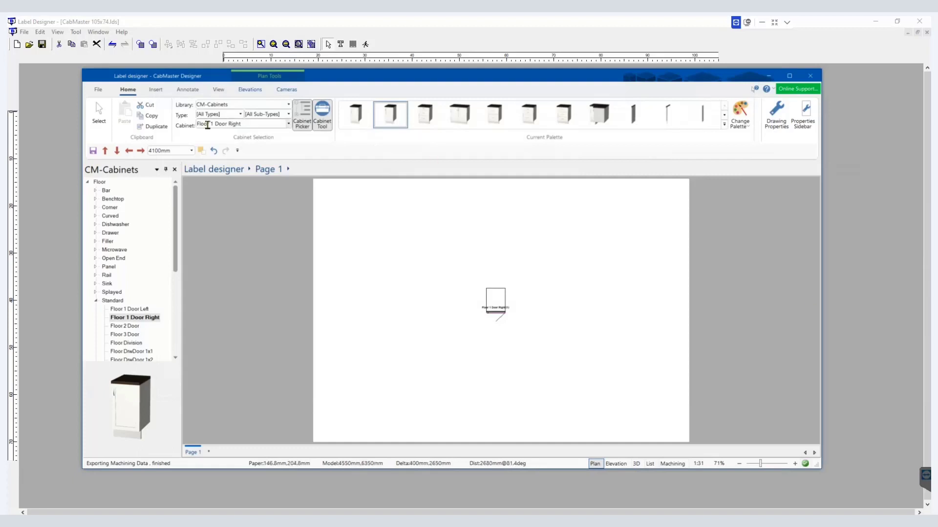
Step: Export the drawing's machining data again and acknowledge the prompts
{"action": "left_click", "coordinate": [100, 91]}
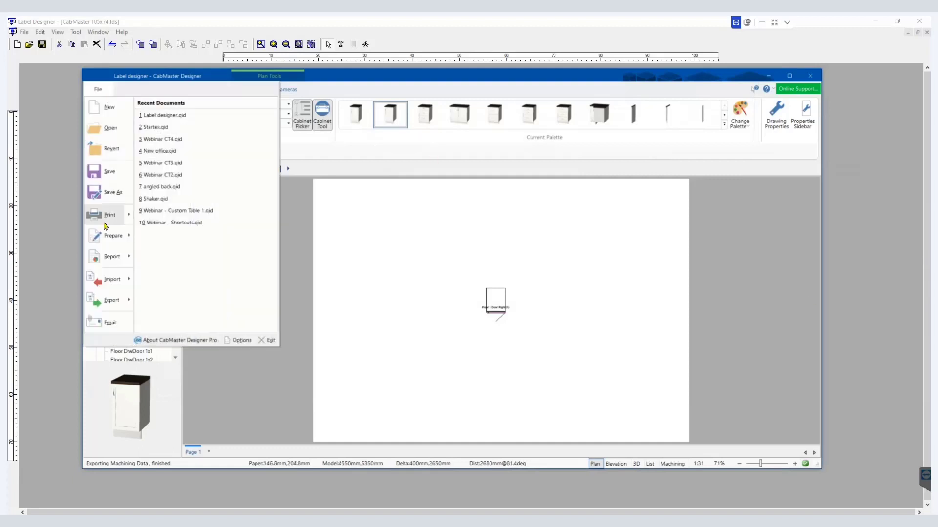
{"action": "mouse_move", "coordinate": [106, 307]}
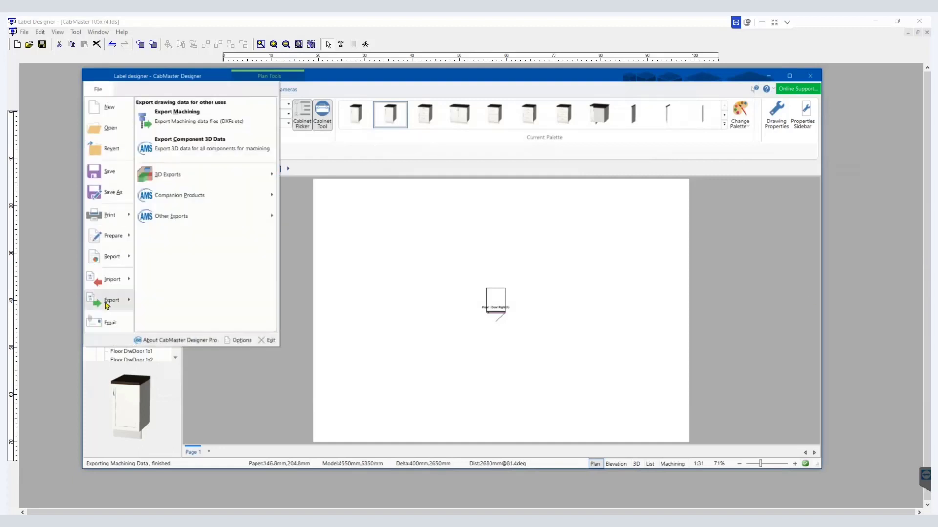
{"action": "left_click", "coordinate": [185, 116]}
{"action": "left_click", "coordinate": [411, 311]}
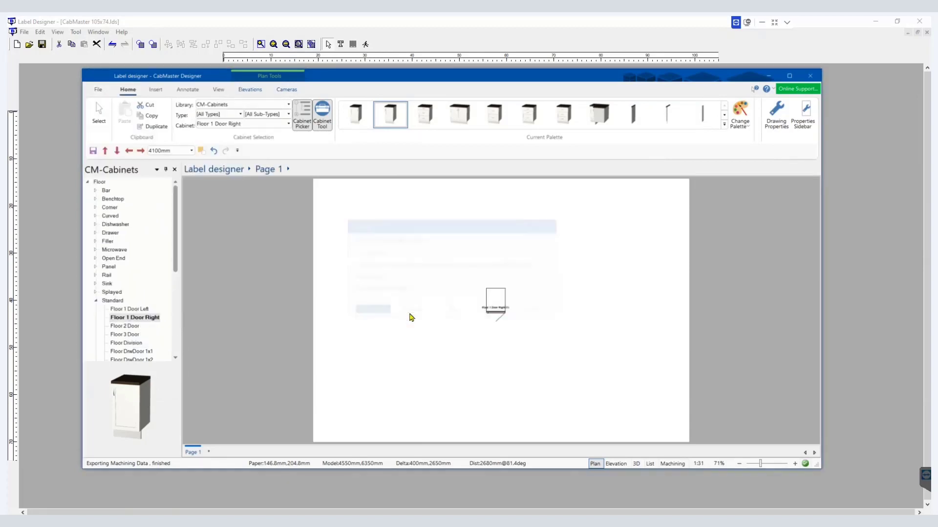
{"action": "left_click", "coordinate": [561, 318]}
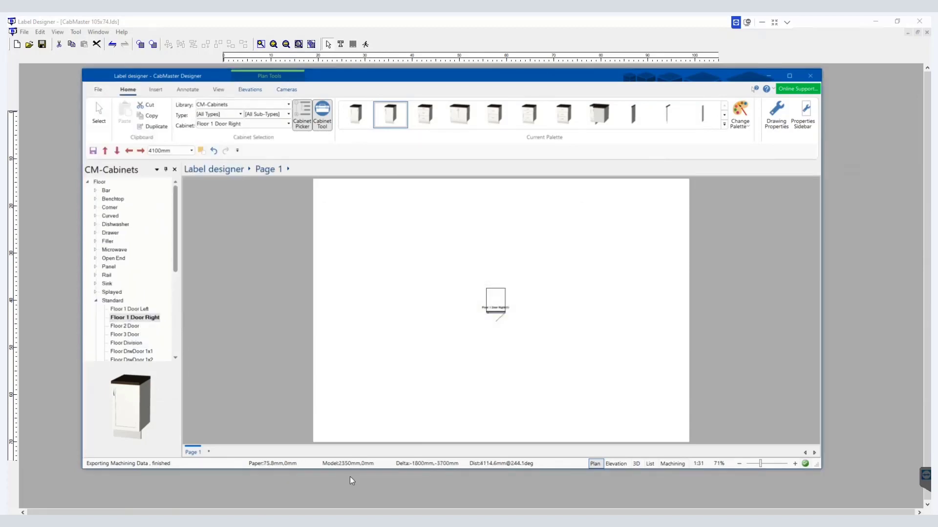
Step: Return to the DXT file in Notepad and close the Find dialog
{"action": "key", "text": "alt+Tab"}
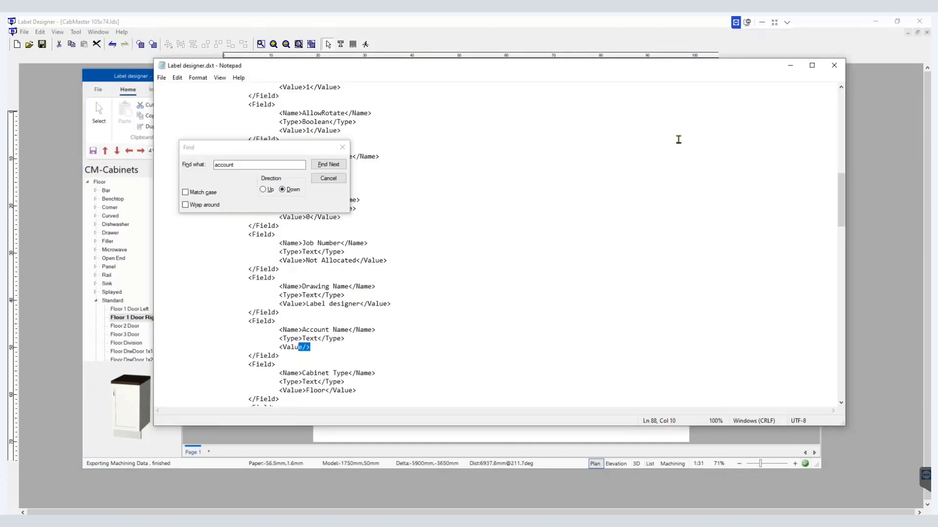
{"action": "left_click", "coordinate": [318, 182]}
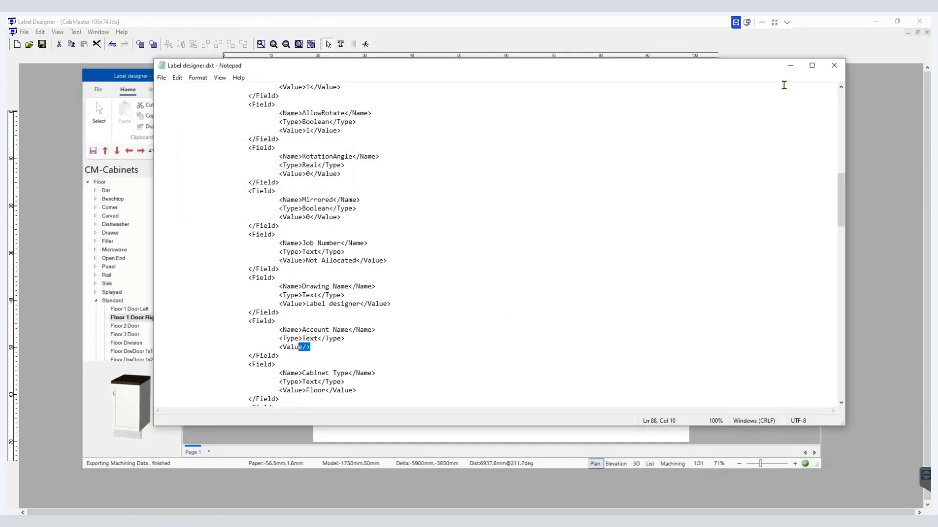
Step: Reopen Label designer.dxt from the 18mm alabaster folder and search it for account
{"action": "left_click", "coordinate": [834, 64]}
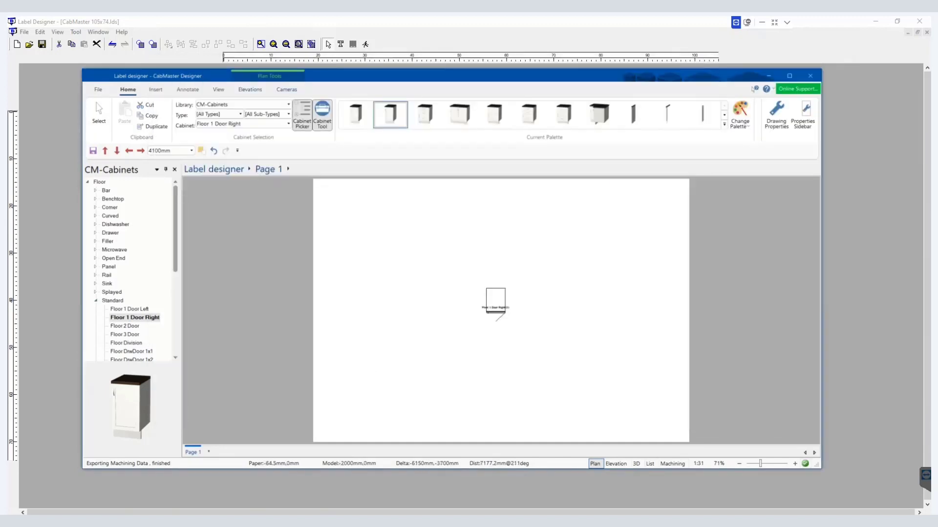
{"action": "key", "text": "alt+Tab"}
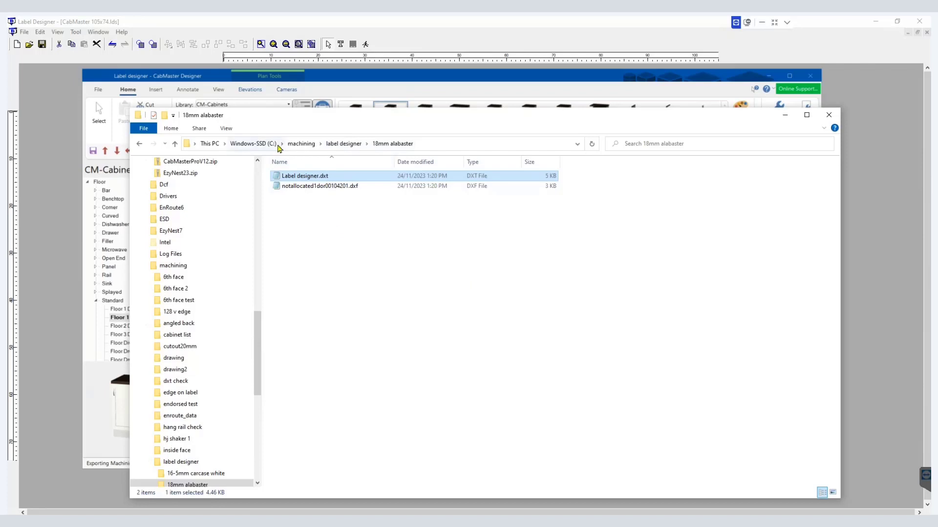
{"action": "double_click", "coordinate": [301, 177]}
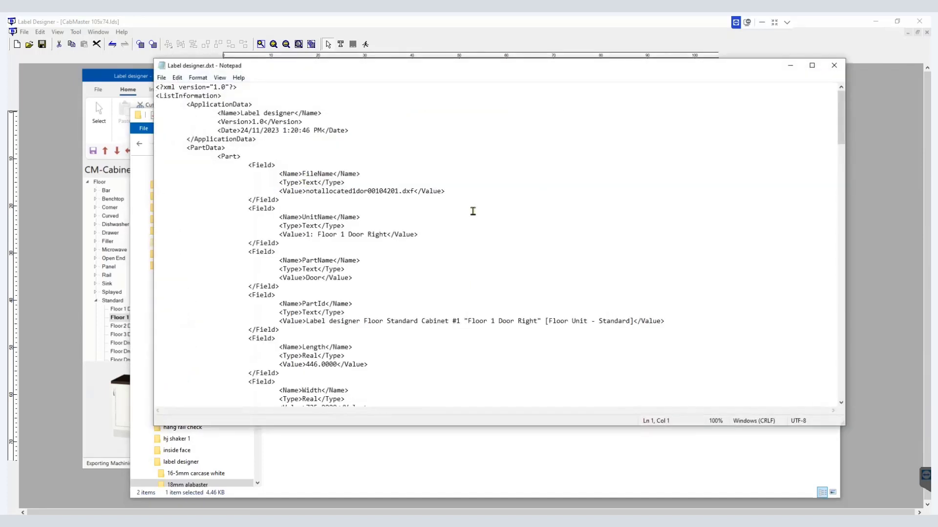
{"action": "left_click", "coordinate": [616, 226]}
{"action": "key", "text": "ctrl+f"}
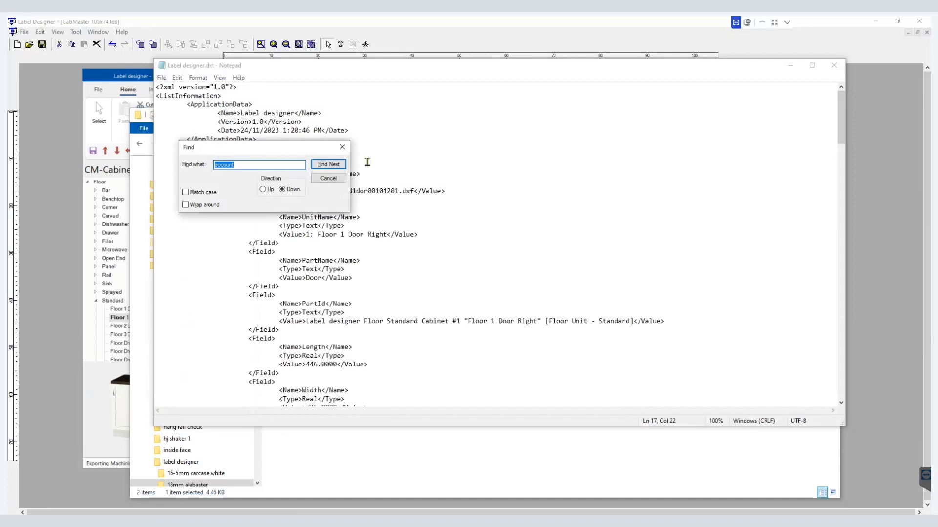
{"action": "left_click", "coordinate": [329, 164]}
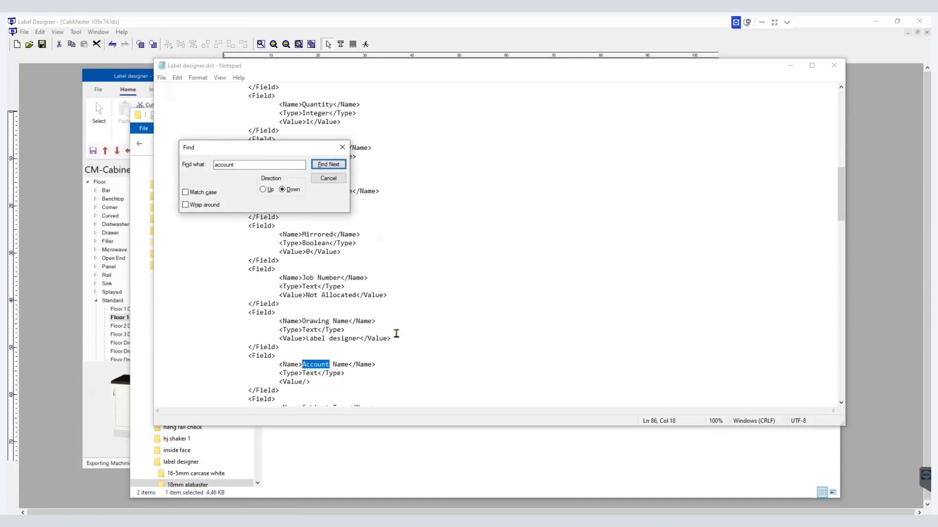
Step: Search for further account matches, close the file, and browse back up to the machining folder
{"action": "scroll", "coordinate": [395, 337], "scroll_direction": "down", "scroll_amount": 7}
{"action": "scroll", "coordinate": [376, 345], "scroll_direction": "up", "scroll_amount": 3}
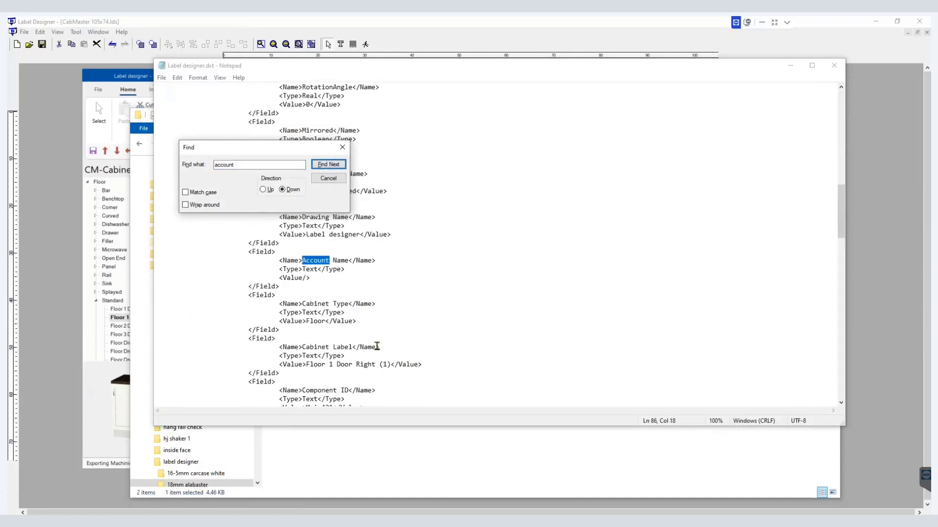
{"action": "left_click", "coordinate": [337, 165]}
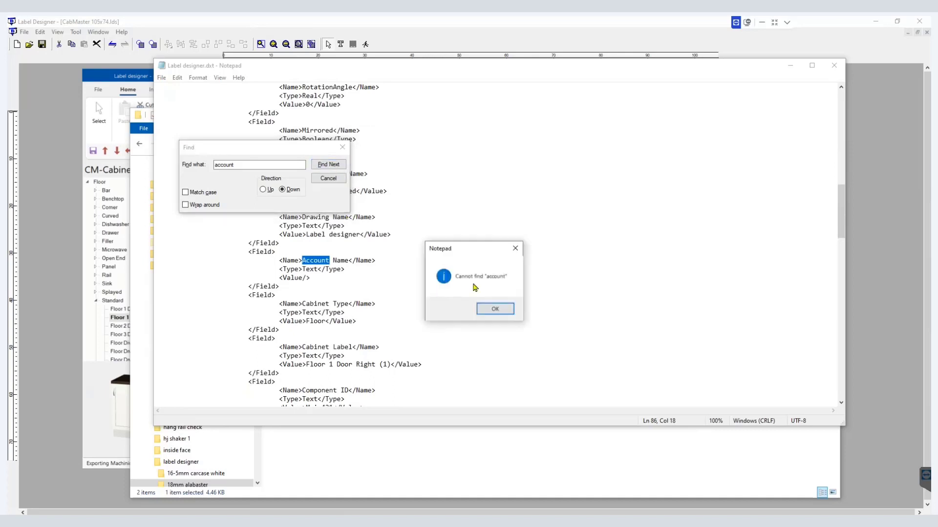
{"action": "left_click", "coordinate": [496, 308]}
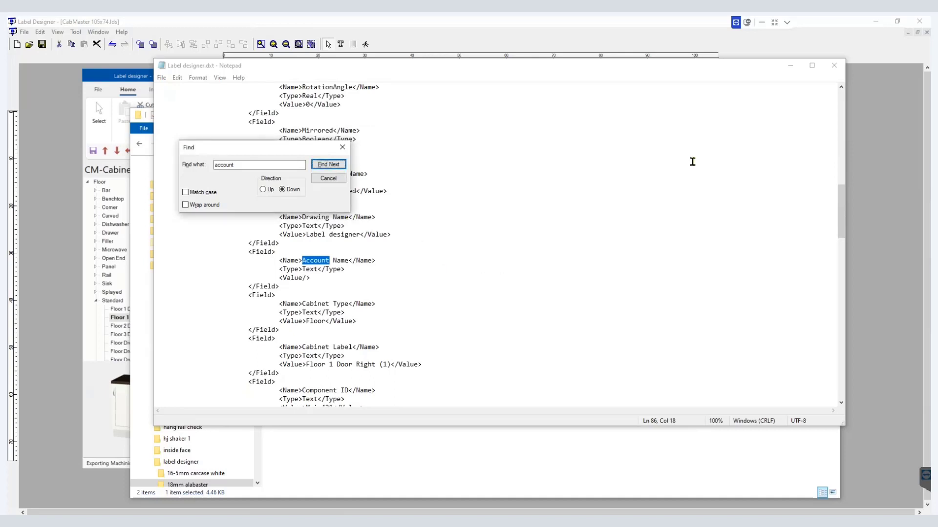
{"action": "left_click", "coordinate": [833, 67]}
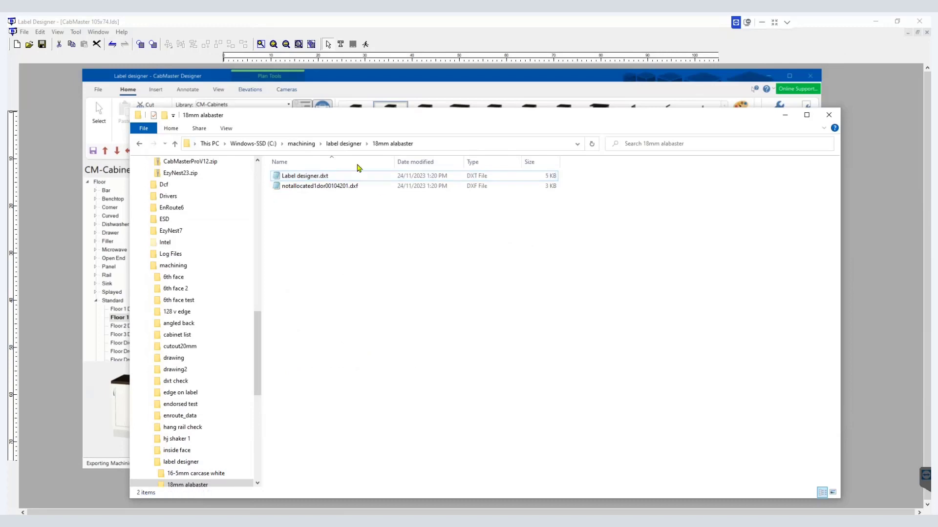
{"action": "left_click", "coordinate": [343, 143]}
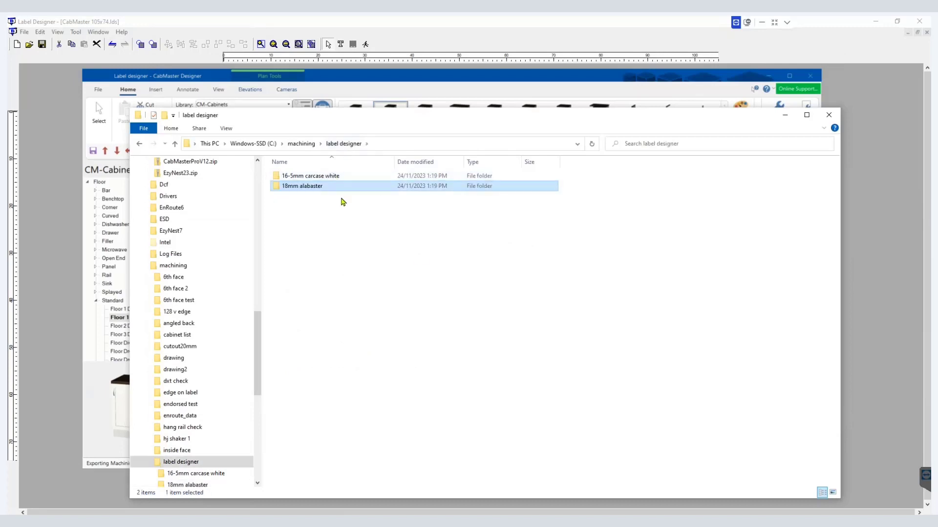
{"action": "left_click", "coordinate": [301, 143]}
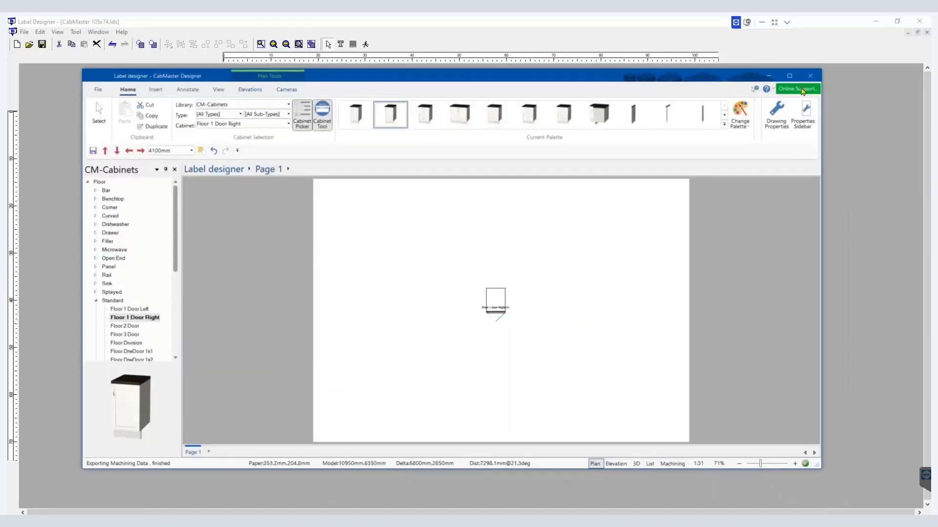
Step: Move Webinar from Address Line 1 into the Account Name field of the drawing's client properties and apply
{"action": "left_click", "coordinate": [775, 112]}
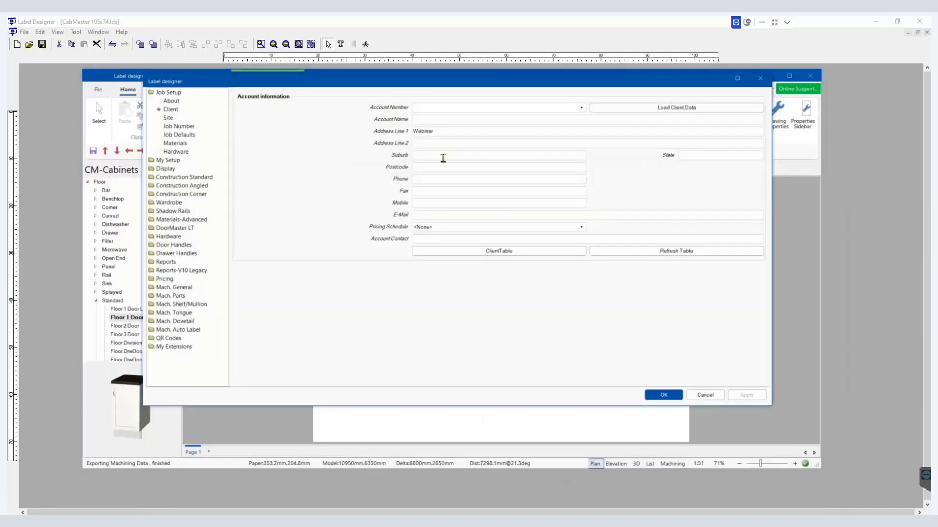
{"action": "left_click_drag", "start_coordinate": [439, 129], "coordinate": [382, 127]}
{"action": "key", "text": "ctrl+c"}
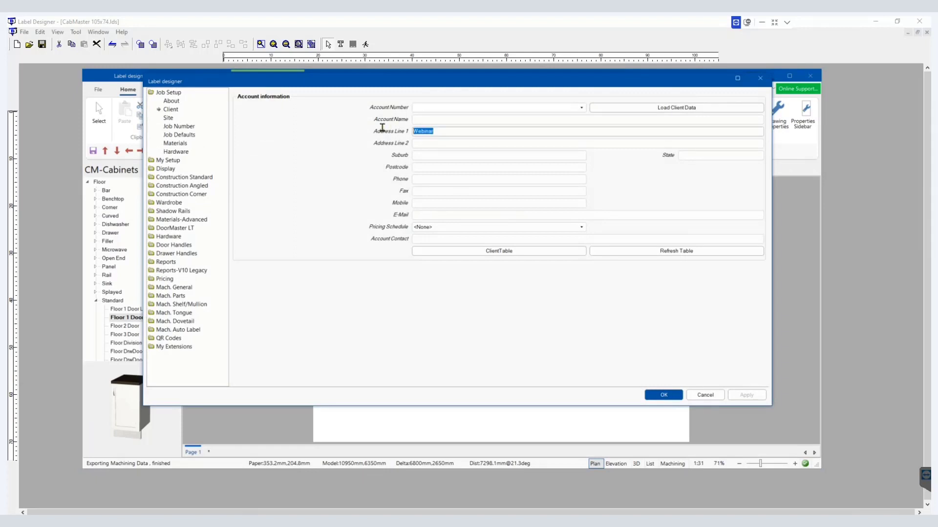
{"action": "left_click", "coordinate": [425, 118]}
{"action": "key", "text": "ctrl+v"}
{"action": "left_click_drag", "start_coordinate": [439, 129], "coordinate": [398, 131]}
{"action": "key", "text": "Delete"}
{"action": "left_click", "coordinate": [746, 395]}
{"action": "left_click", "coordinate": [664, 396]}
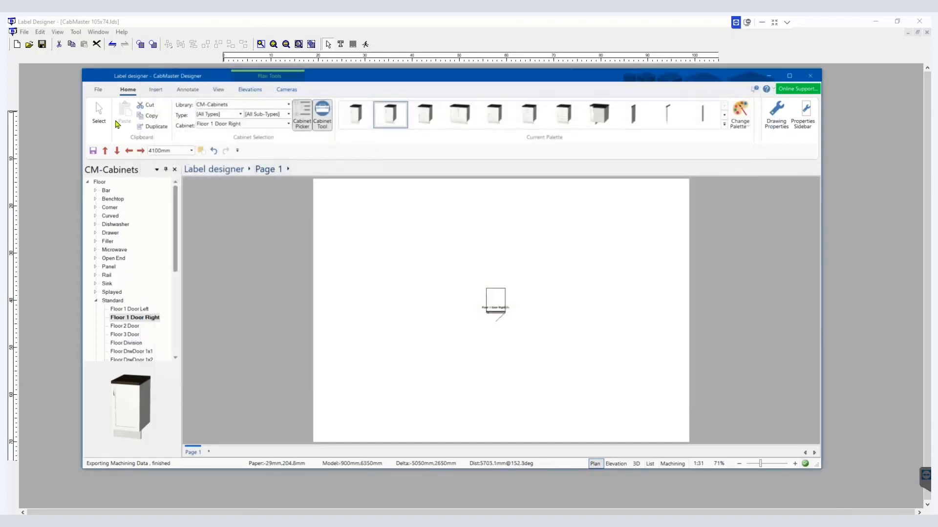
Step: Export the drawing's machining data once more and dismiss the export summary
{"action": "left_click", "coordinate": [98, 89]}
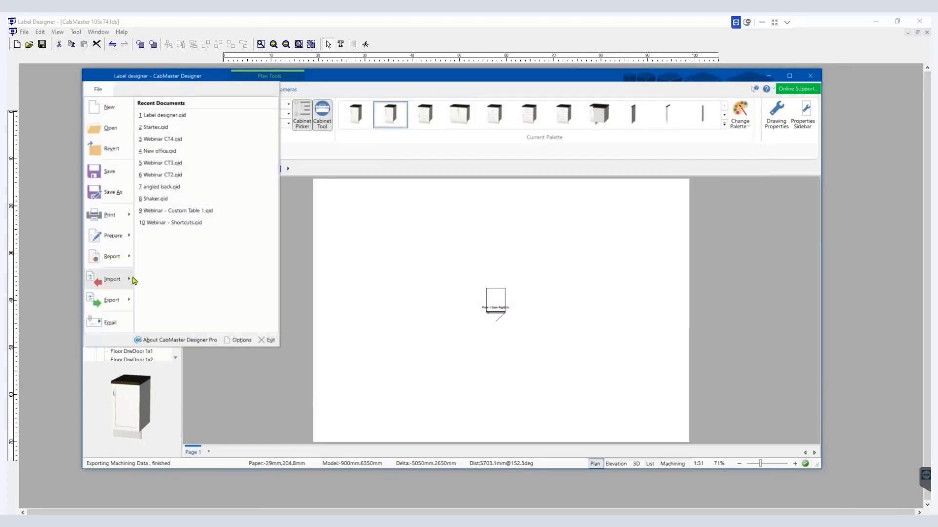
{"action": "left_click", "coordinate": [111, 300]}
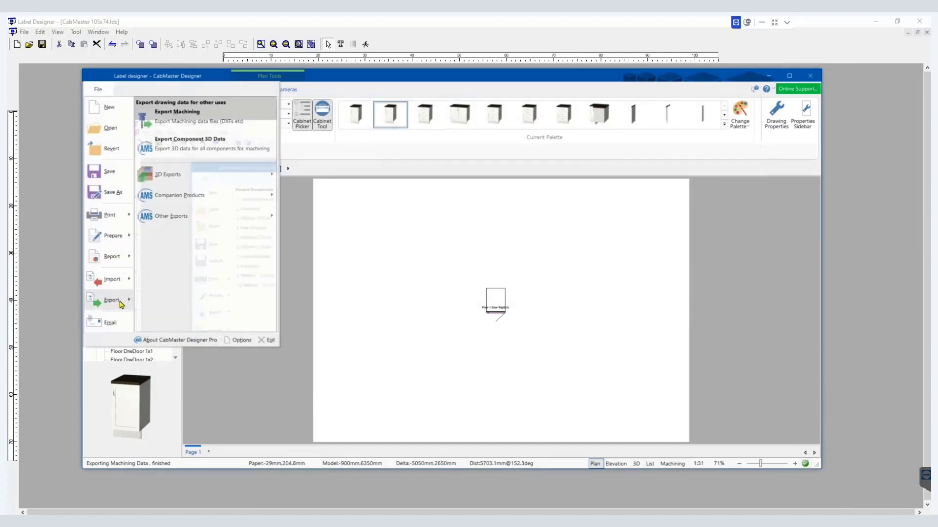
{"action": "left_click", "coordinate": [184, 123]}
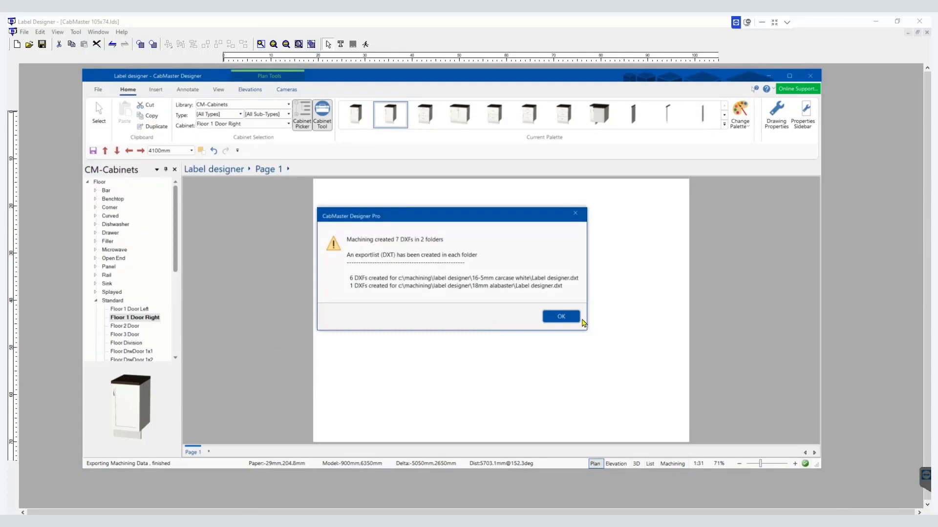
{"action": "left_click", "coordinate": [576, 323]}
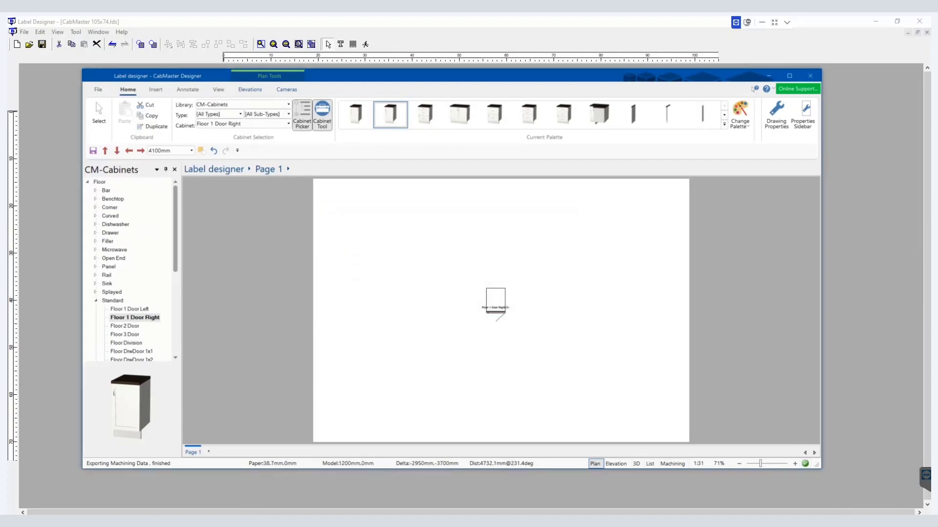
Step: Open the newly exported Label designer.dxt from machining > label designer > 18mm alabaster
{"action": "key", "text": "alt+Tab"}
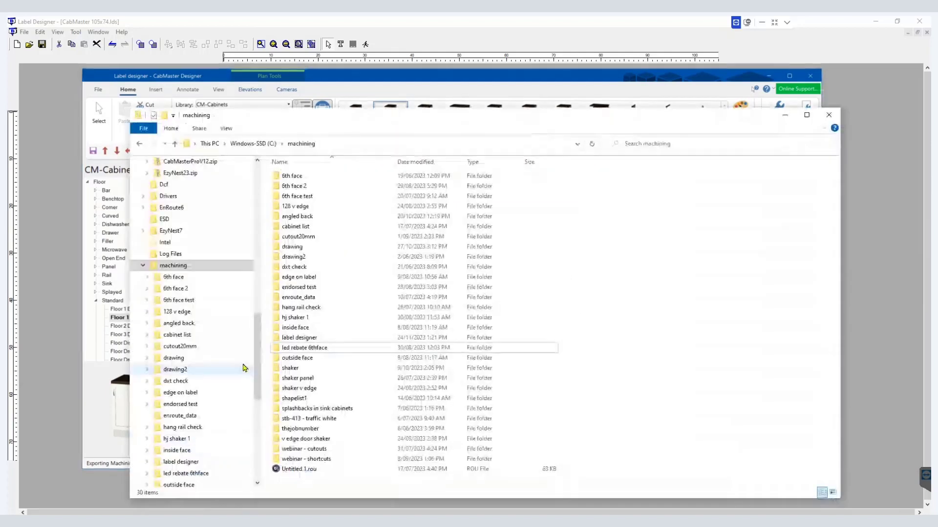
{"action": "double_click", "coordinate": [304, 339]}
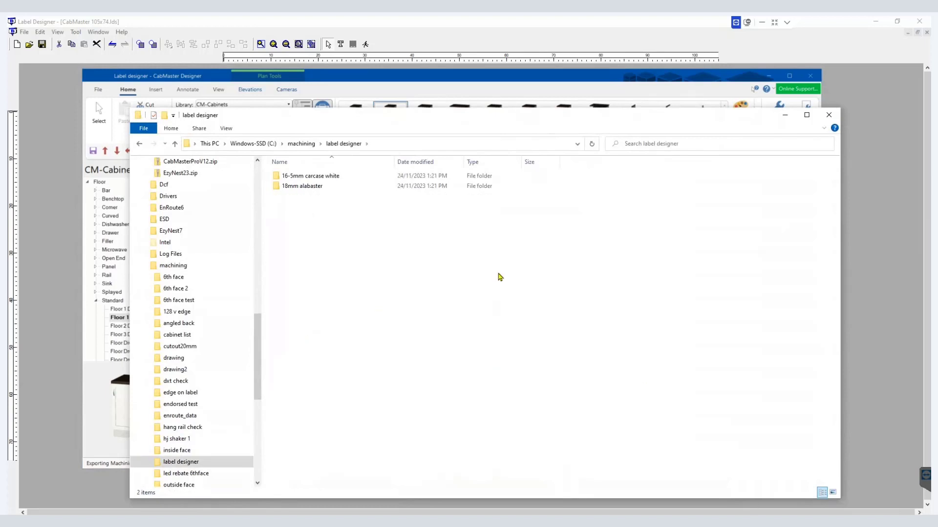
{"action": "double_click", "coordinate": [336, 187]}
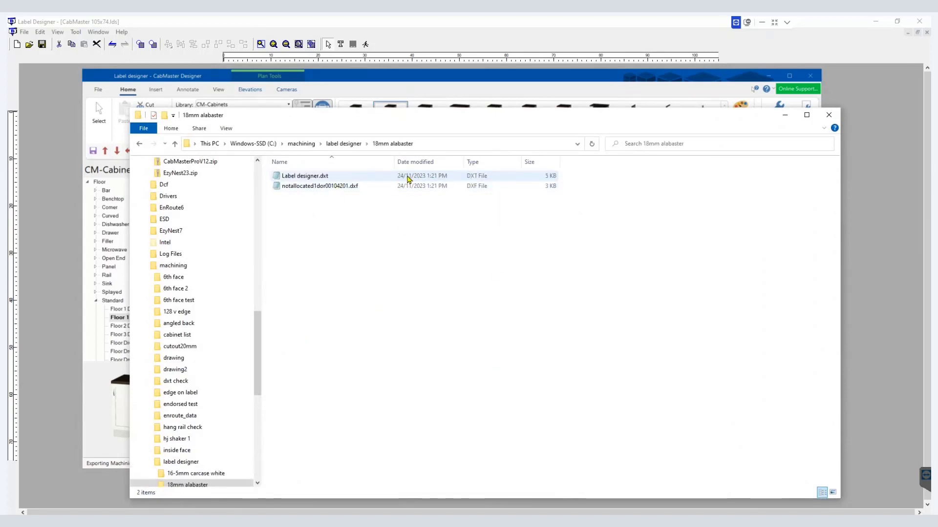
{"action": "double_click", "coordinate": [343, 178]}
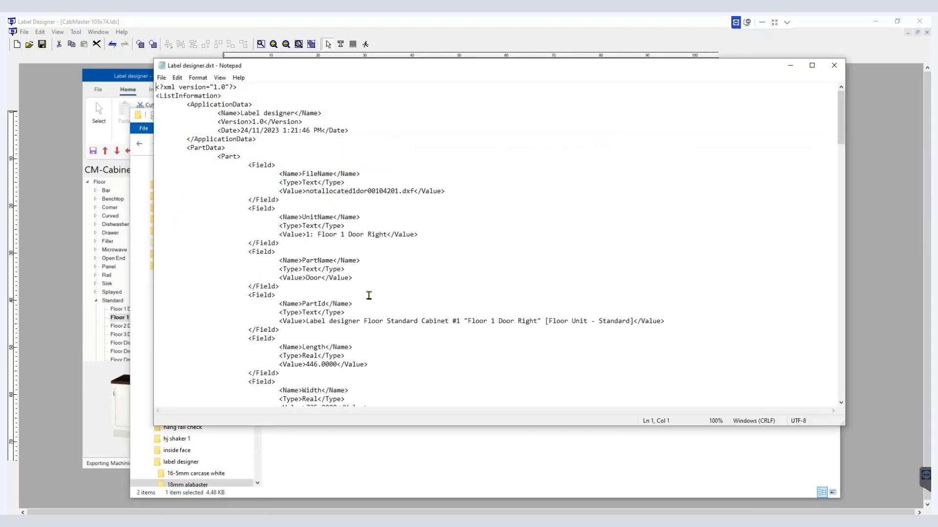
Step: Search the new DXT file for account and examine the Account Name field's value
{"action": "scroll", "coordinate": [368, 296], "scroll_direction": "down", "scroll_amount": 5}
{"action": "key", "text": "ctrl+f"}
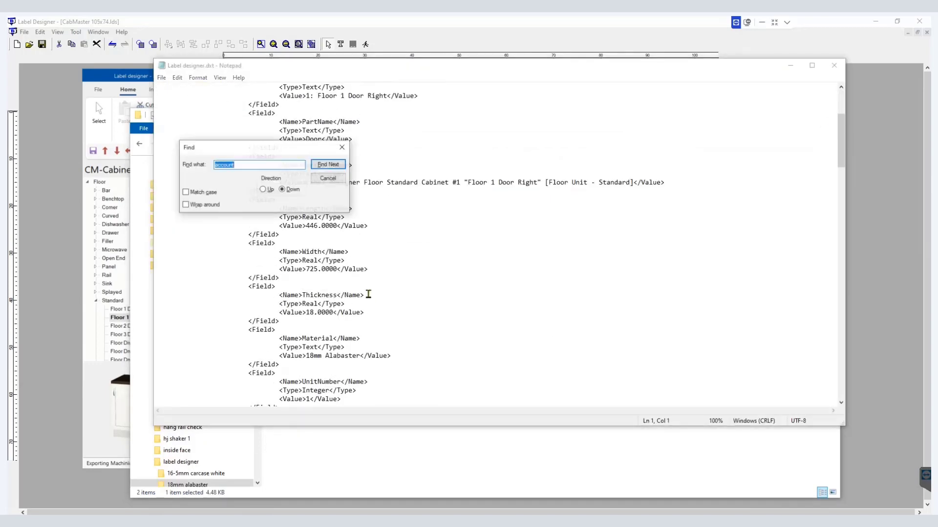
{"action": "left_click", "coordinate": [328, 164]}
{"action": "scroll", "coordinate": [358, 254], "scroll_direction": "down", "scroll_amount": 3}
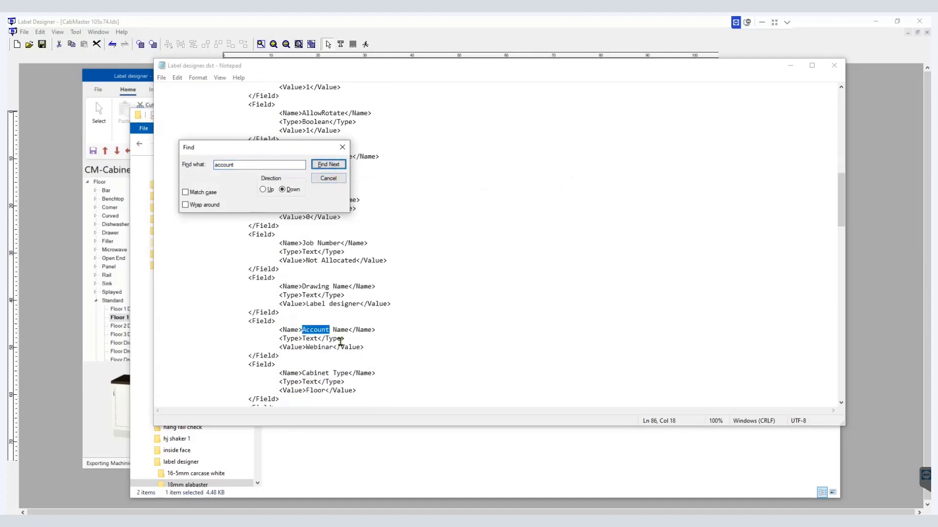
{"action": "left_click_drag", "start_coordinate": [336, 348], "coordinate": [309, 348]}
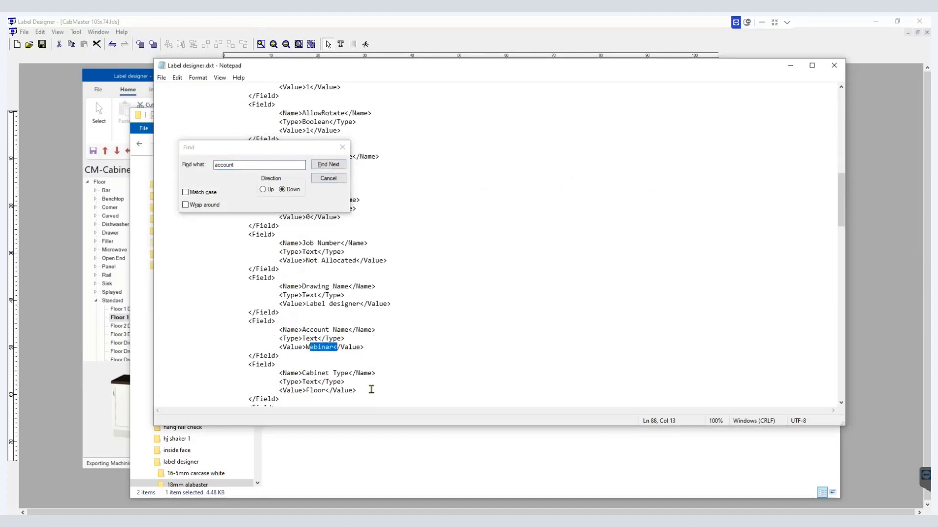
{"action": "left_click", "coordinate": [329, 179]}
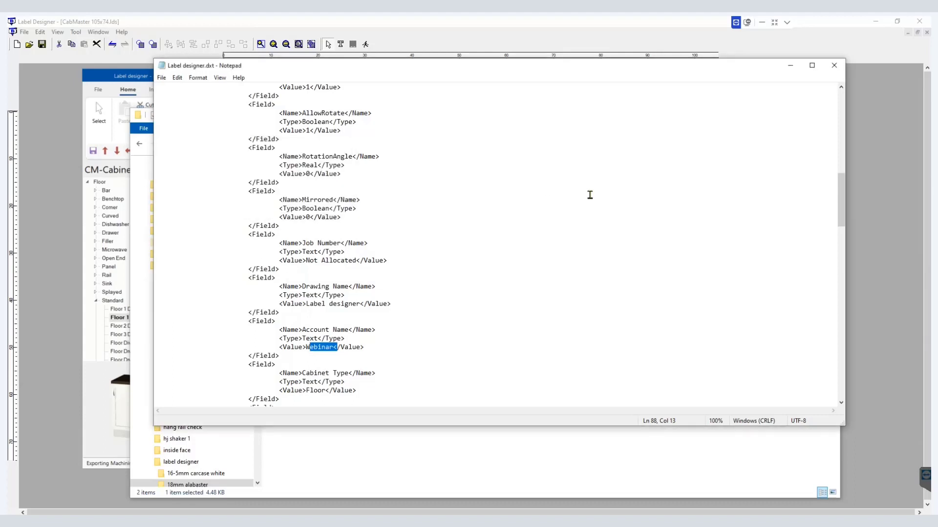
{"action": "left_click", "coordinate": [689, 196]}
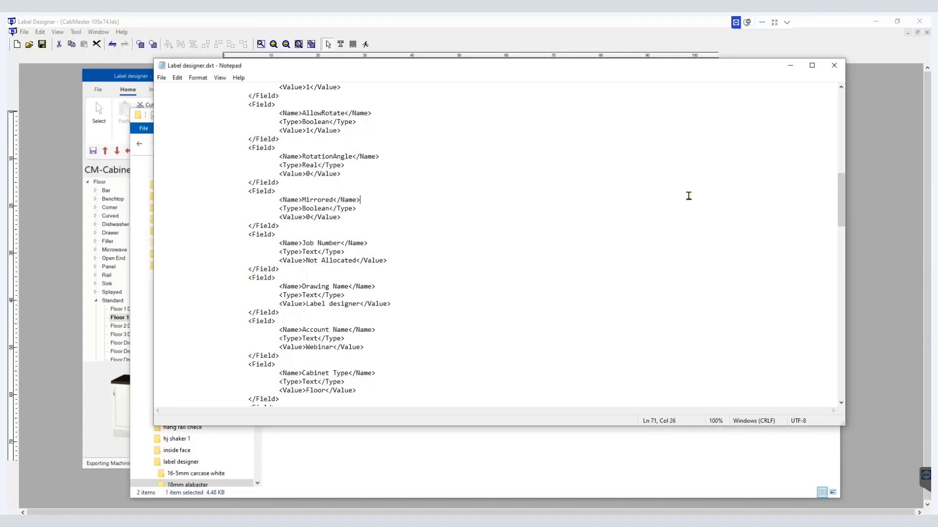
Step: Close the file and copy the label designer folder from the machining directory
{"action": "left_click", "coordinate": [834, 65]}
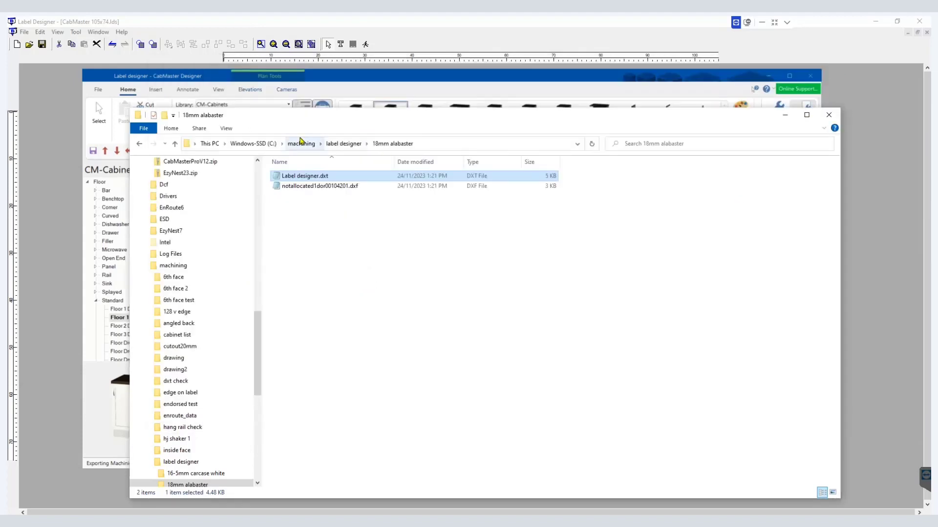
{"action": "left_click", "coordinate": [301, 144]}
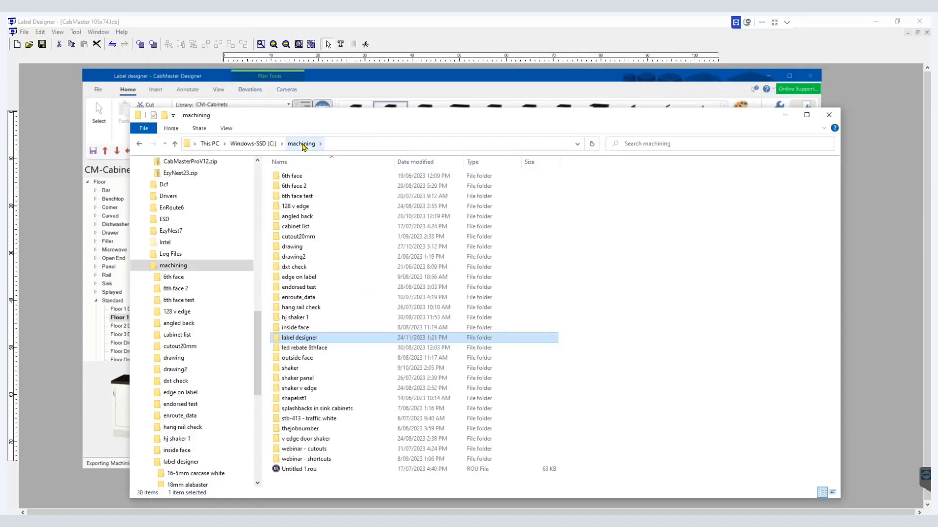
{"action": "right_click", "coordinate": [303, 342]}
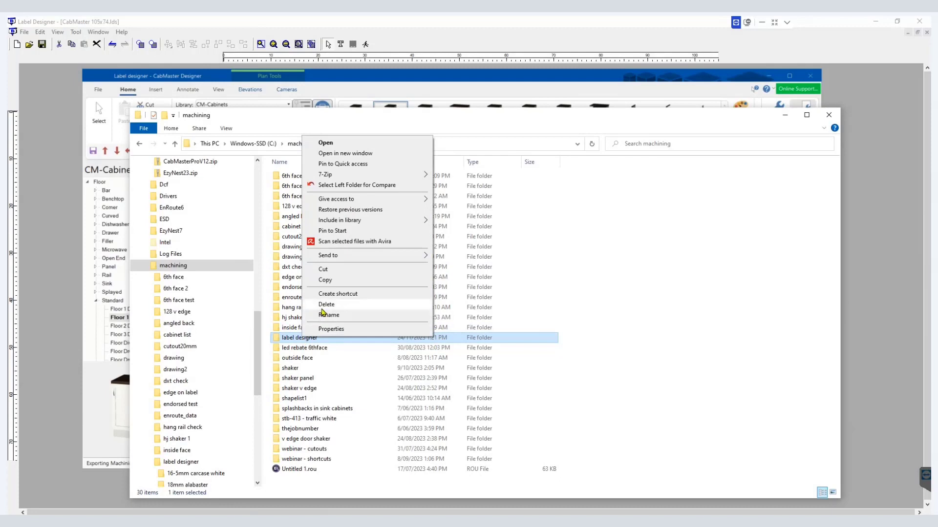
{"action": "left_click", "coordinate": [325, 281]}
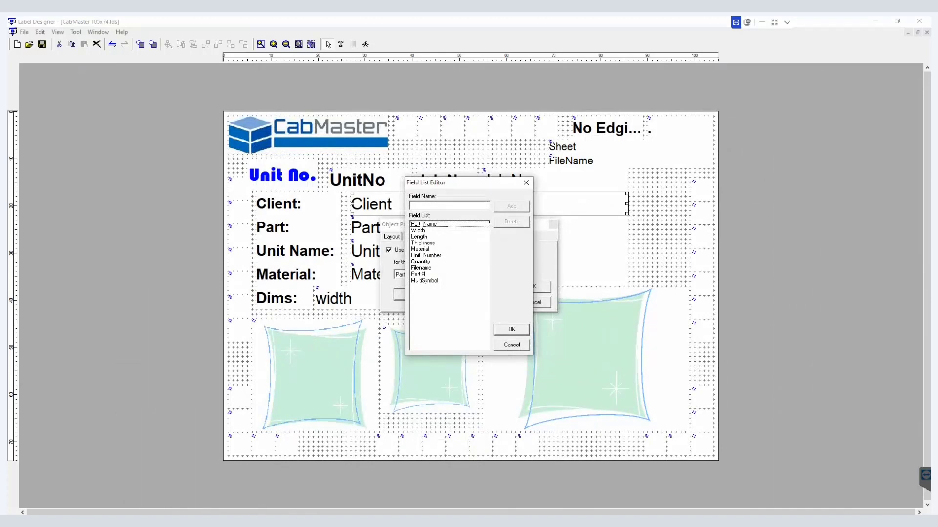
Step: In File Explorer, paste the copied label designer folder into the machining folder on Local Disk (C:)
{"action": "left_click", "coordinate": [183, 479]}
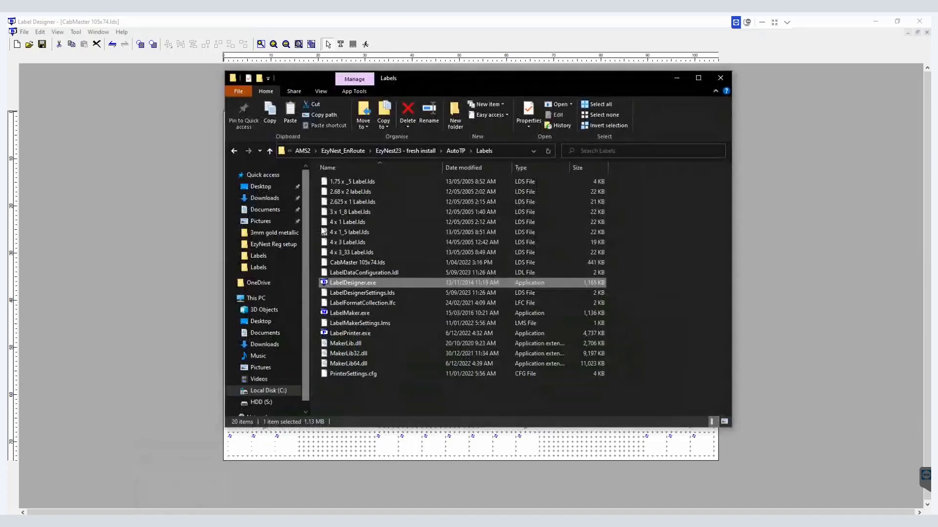
{"action": "scroll", "coordinate": [279, 364], "scroll_direction": "down", "scroll_amount": 1}
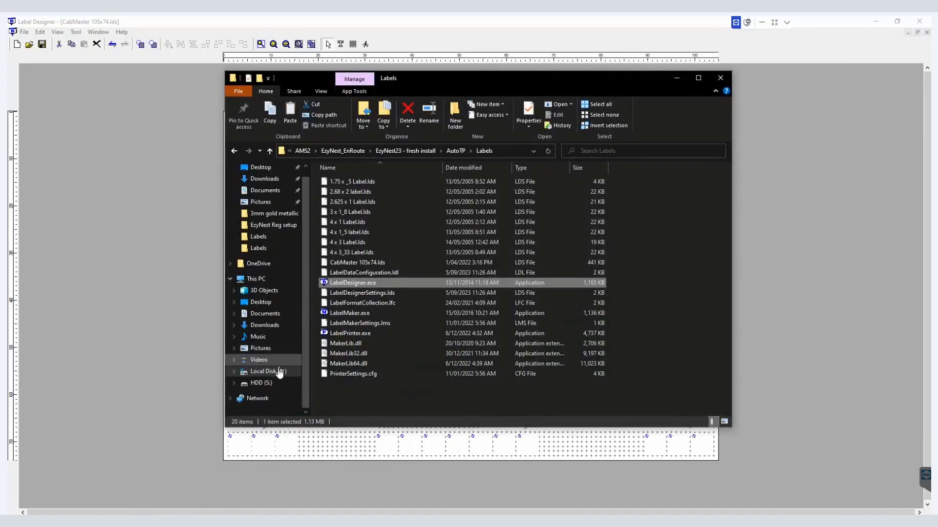
{"action": "left_click", "coordinate": [279, 372]}
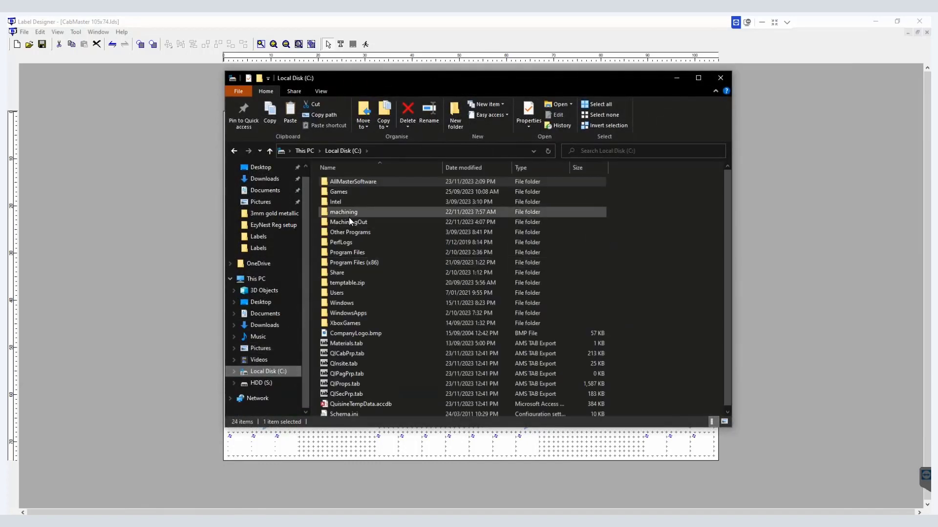
{"action": "double_click", "coordinate": [348, 212]}
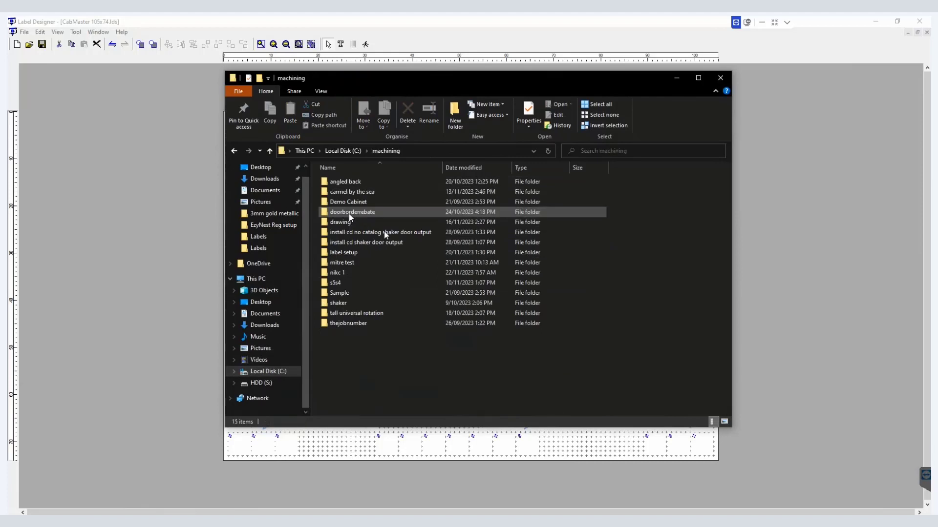
{"action": "right_click", "coordinate": [678, 287]}
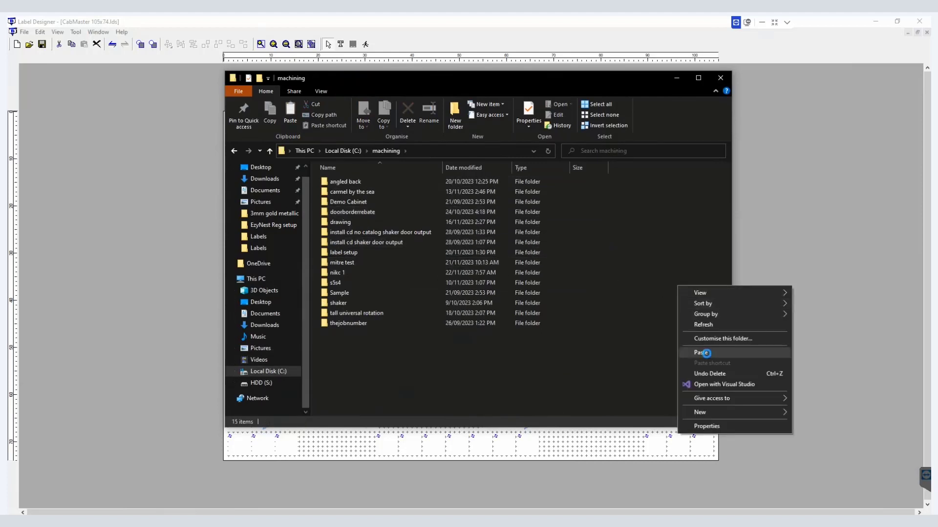
{"action": "left_click", "coordinate": [706, 352]}
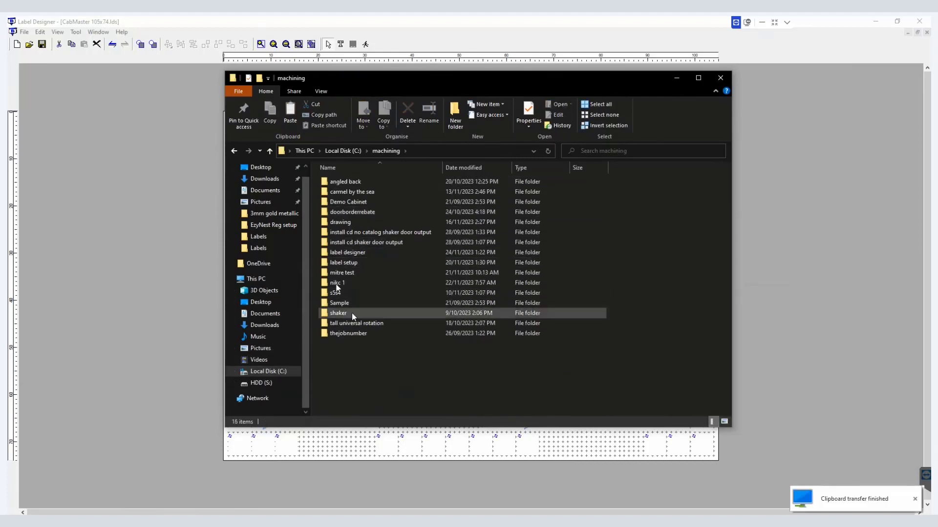
Step: Return to Label Designer and add a new field named Account Name to the data source field list
{"action": "left_click", "coordinate": [158, 280]}
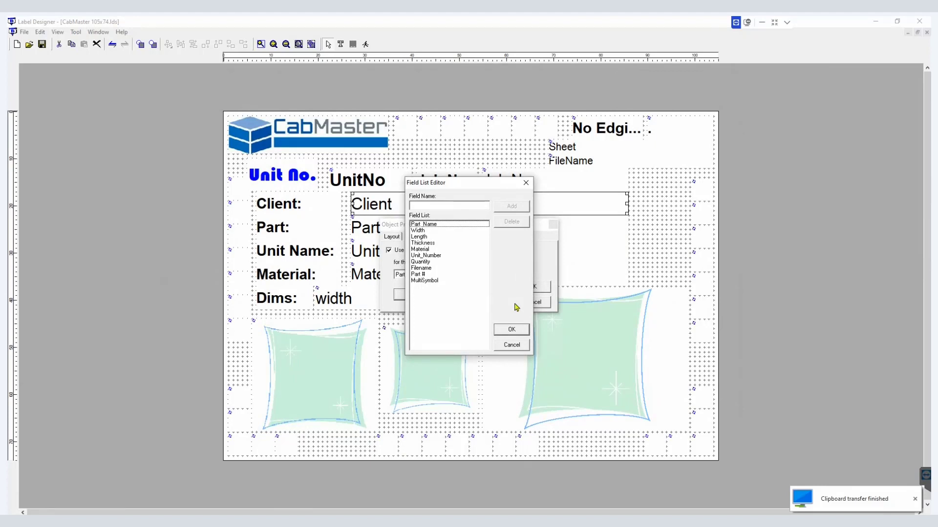
{"action": "left_click", "coordinate": [470, 208]}
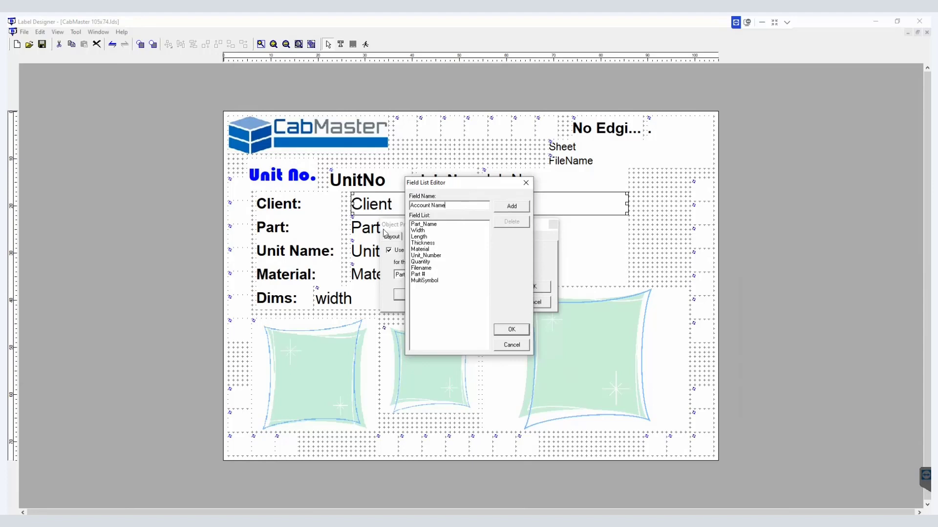
{"action": "left_click", "coordinate": [508, 208]}
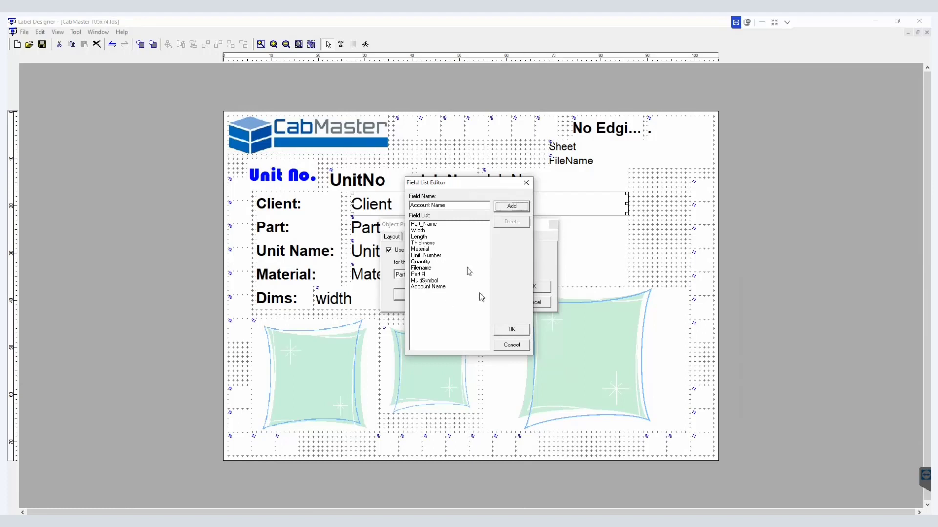
{"action": "left_click", "coordinate": [508, 330]}
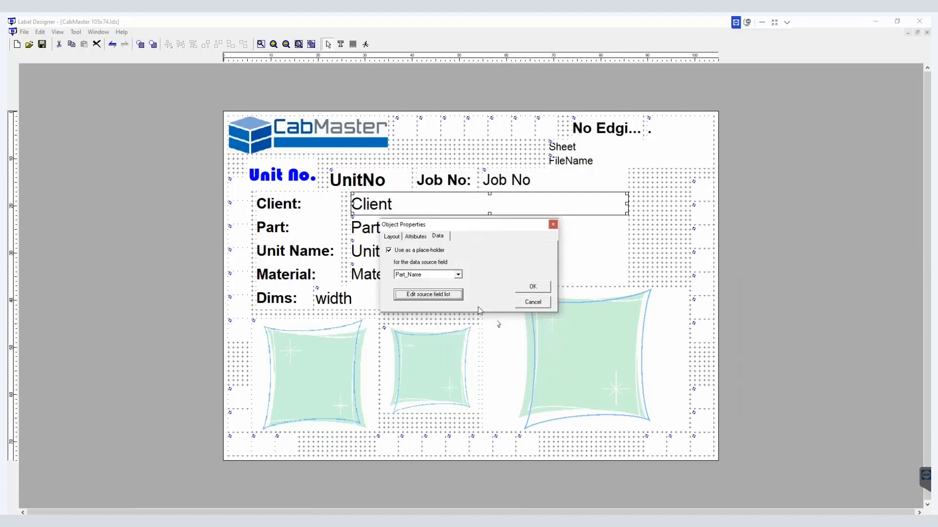
Step: Set the Client placeholder's data source field to Account Name and apply the object properties
{"action": "left_click", "coordinate": [459, 275]}
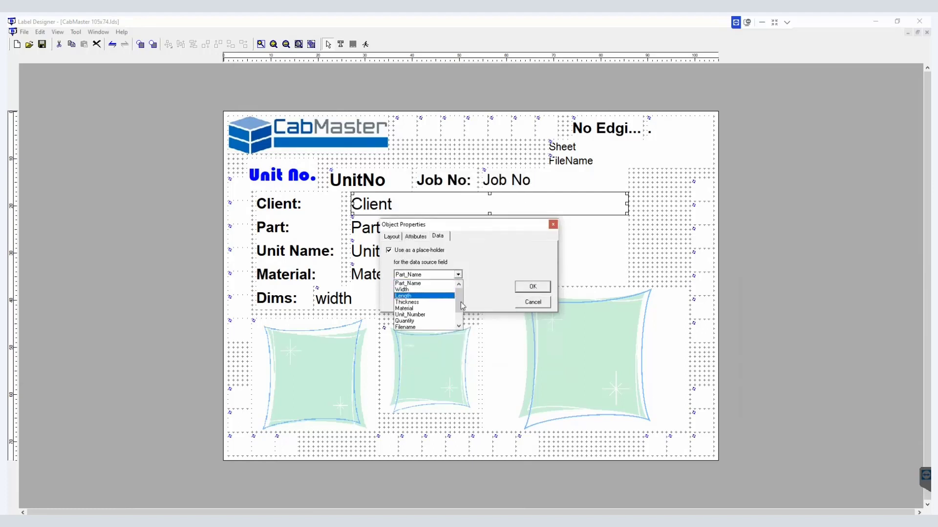
{"action": "left_click_drag", "start_coordinate": [458, 300], "coordinate": [458, 319]}
{"action": "left_click", "coordinate": [433, 328]}
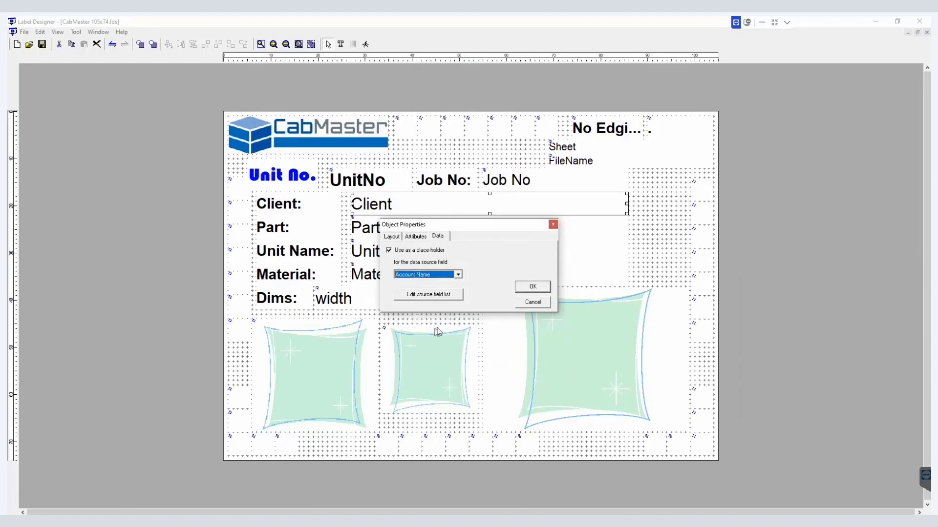
{"action": "left_click", "coordinate": [529, 287]}
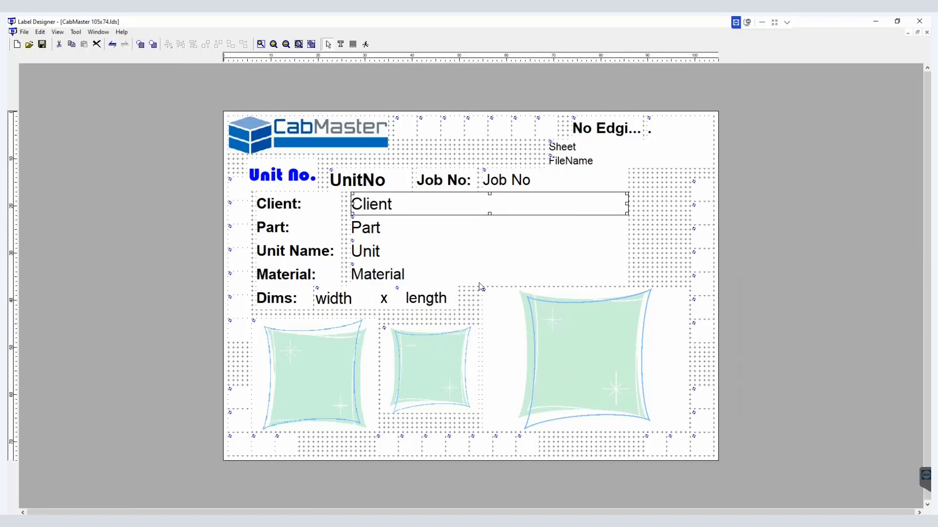
Step: Save the label design under the new file name CabMaster 105x74 New
{"action": "left_click", "coordinate": [43, 45]}
{"action": "left_click", "coordinate": [24, 31]}
{"action": "left_click", "coordinate": [43, 94]}
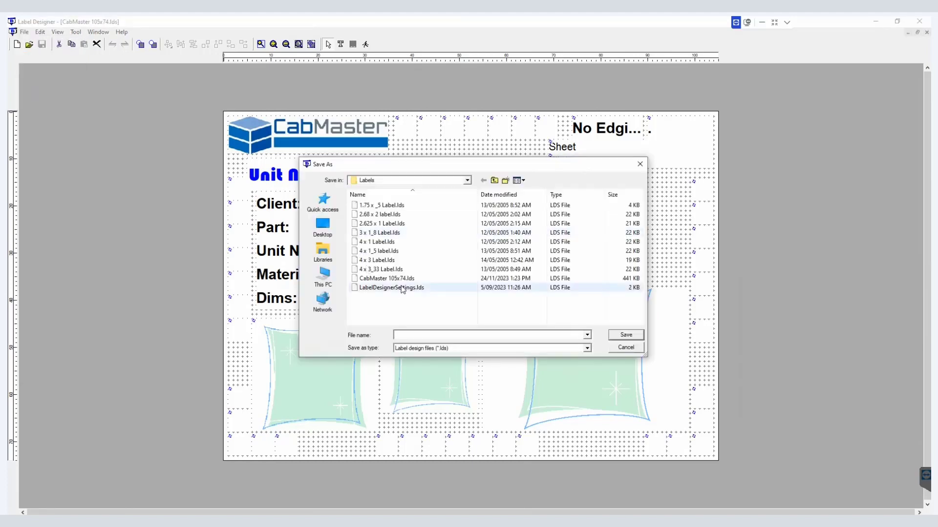
{"action": "left_click", "coordinate": [391, 278]}
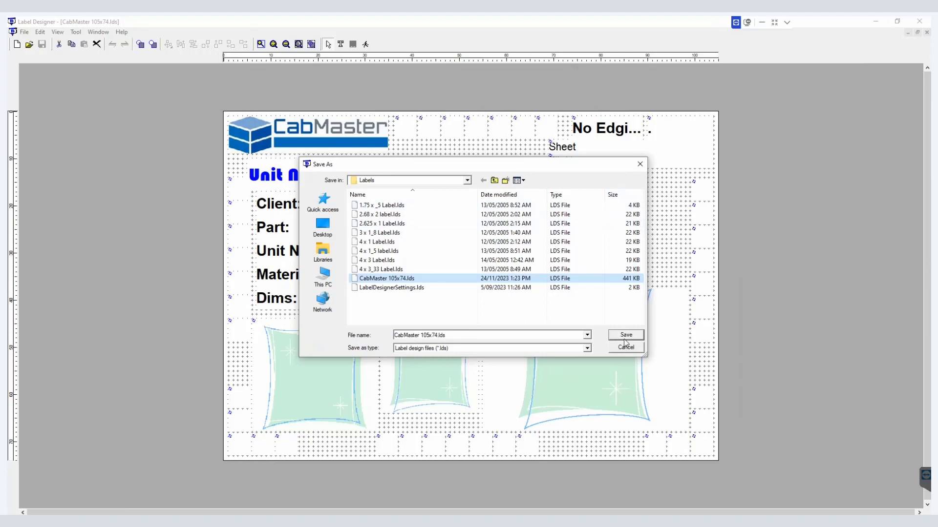
{"action": "left_click", "coordinate": [426, 336]}
{"action": "left_click", "coordinate": [440, 336]}
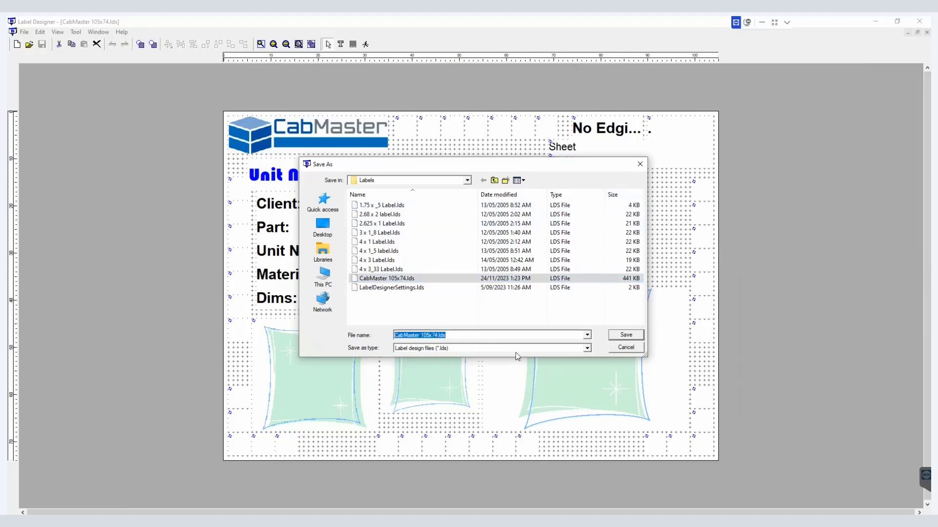
{"action": "key", "text": "End"}
{"action": "type", "text": "New"}
{"action": "left_click", "coordinate": [635, 335]}
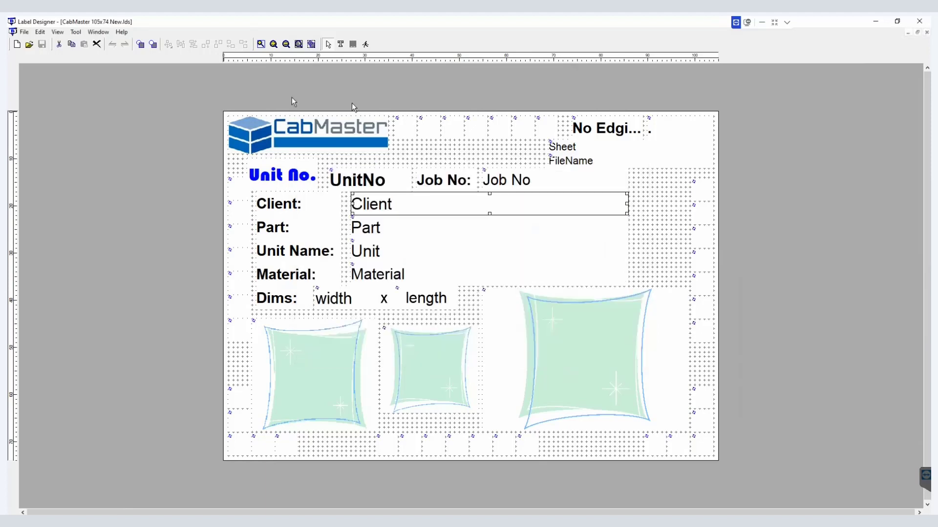
Step: Review the Client placeholder's object properties, checking its data and attributes settings
{"action": "left_click", "coordinate": [41, 33]}
{"action": "mouse_move", "coordinate": [72, 170]}
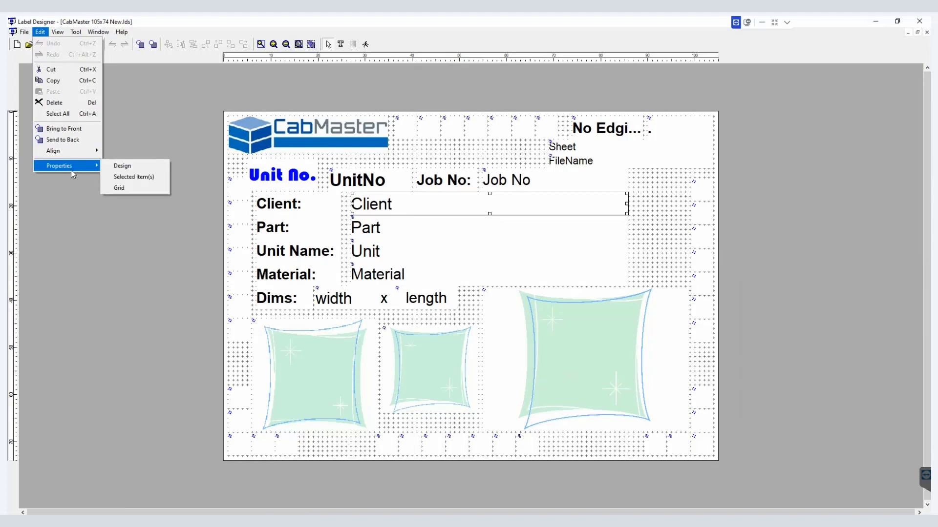
{"action": "left_click", "coordinate": [122, 167]}
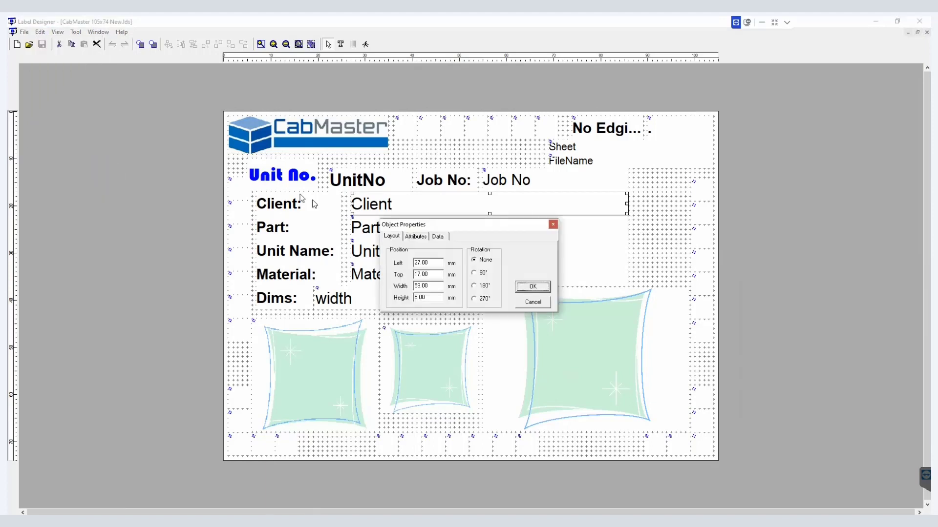
{"action": "left_click", "coordinate": [441, 238]}
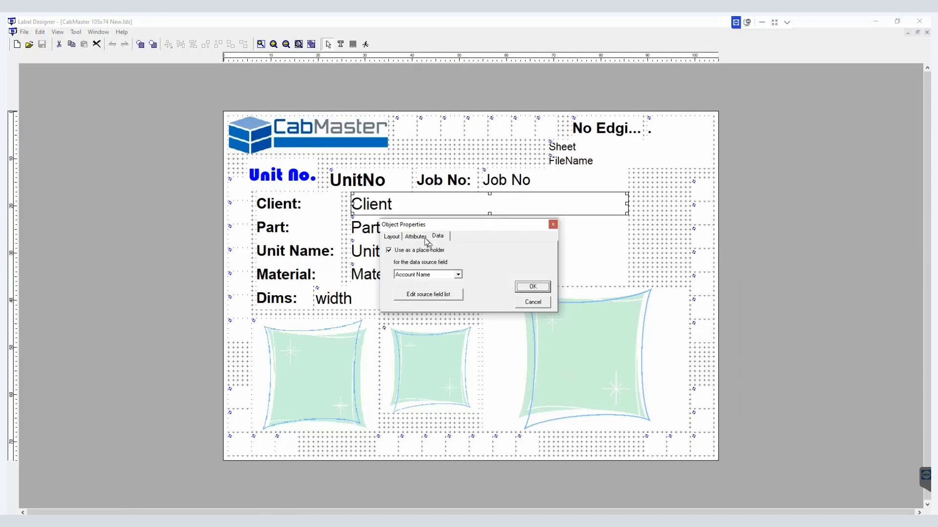
{"action": "left_click", "coordinate": [423, 238]}
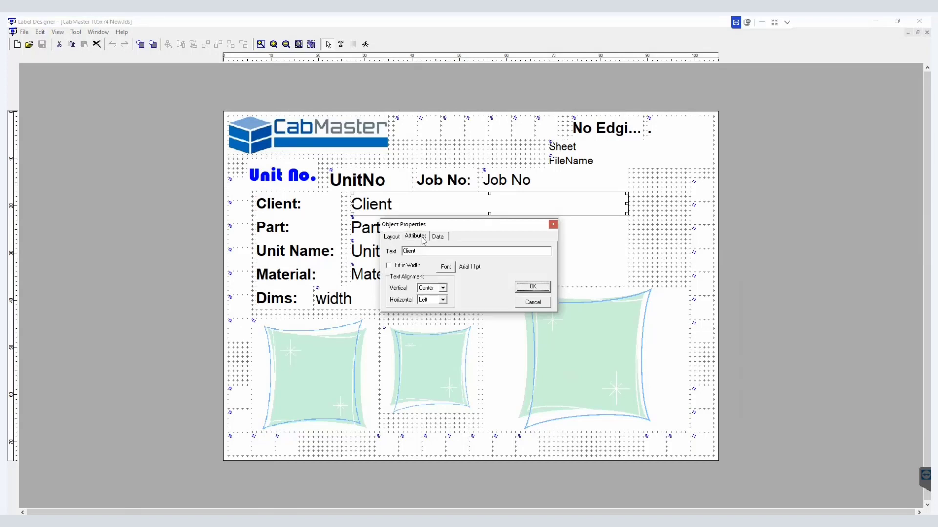
{"action": "left_click", "coordinate": [553, 225]}
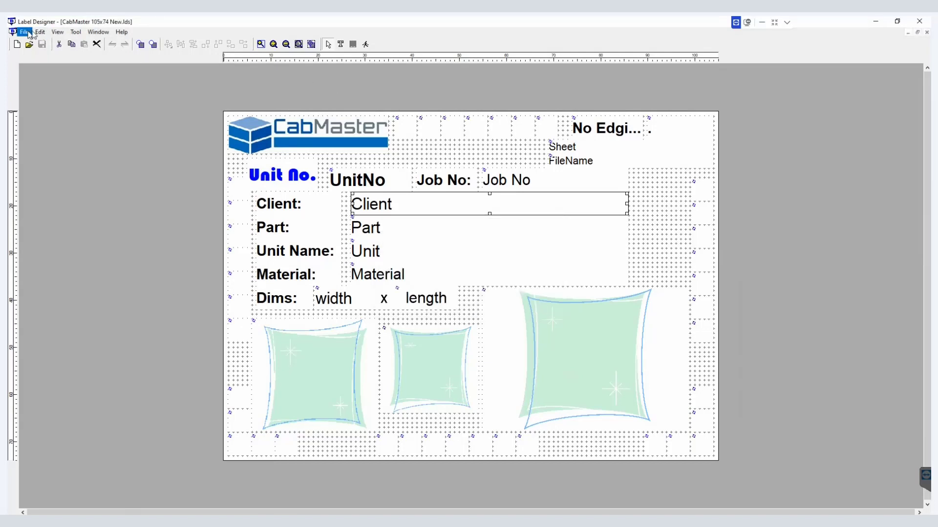
Step: Deselect the placeholder and open the label's Design properties with its name selected for editing
{"action": "left_click", "coordinate": [40, 32]}
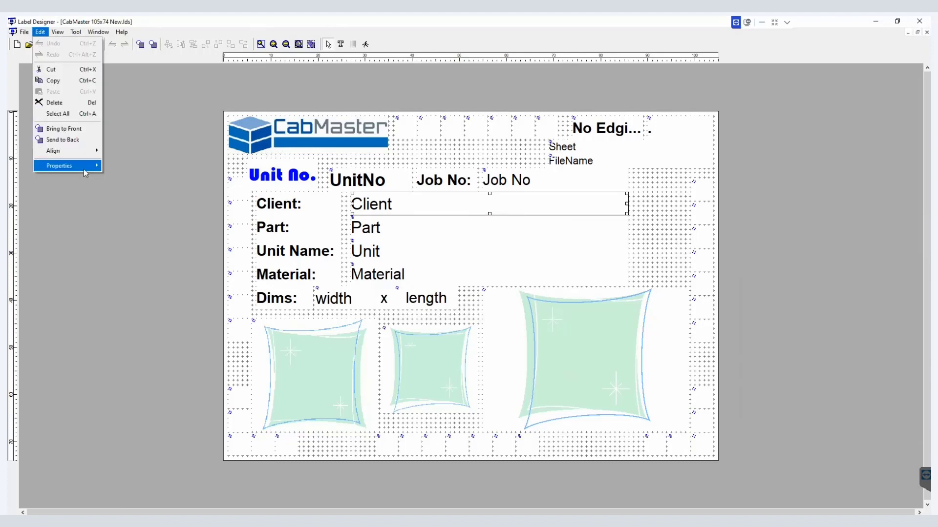
{"action": "mouse_move", "coordinate": [83, 170]}
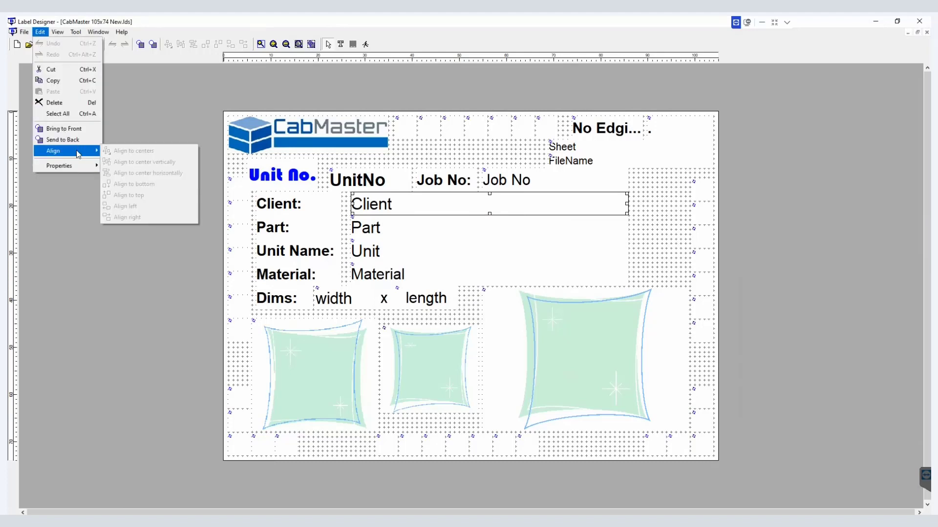
{"action": "left_click", "coordinate": [176, 271]}
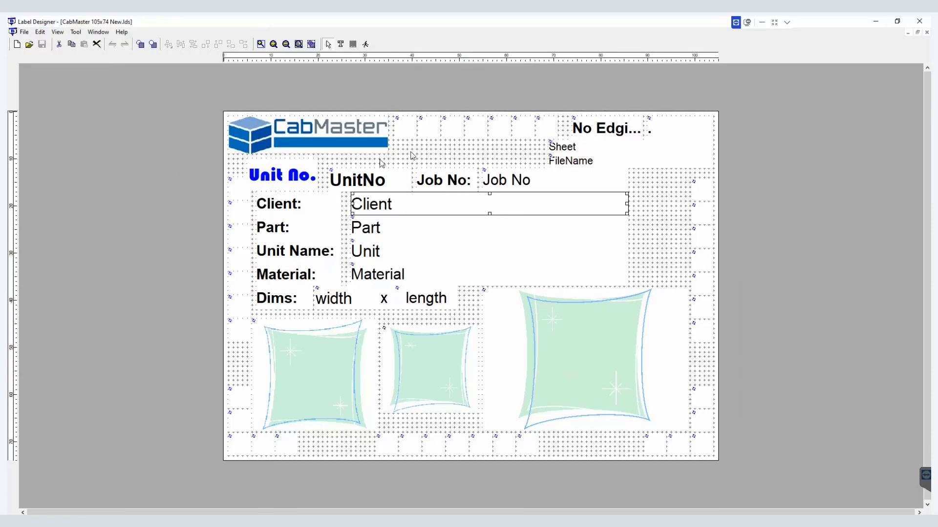
{"action": "left_click", "coordinate": [415, 156]}
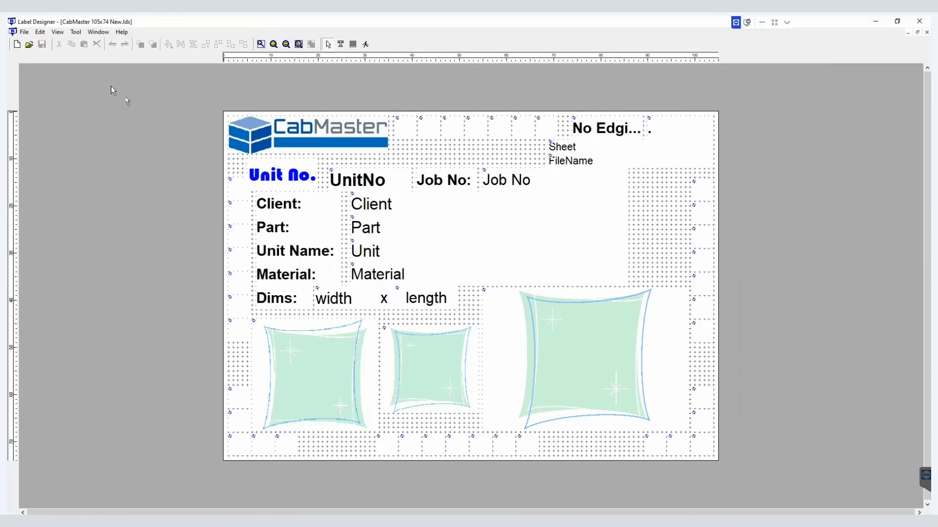
{"action": "left_click", "coordinate": [43, 32]}
{"action": "mouse_move", "coordinate": [89, 166]}
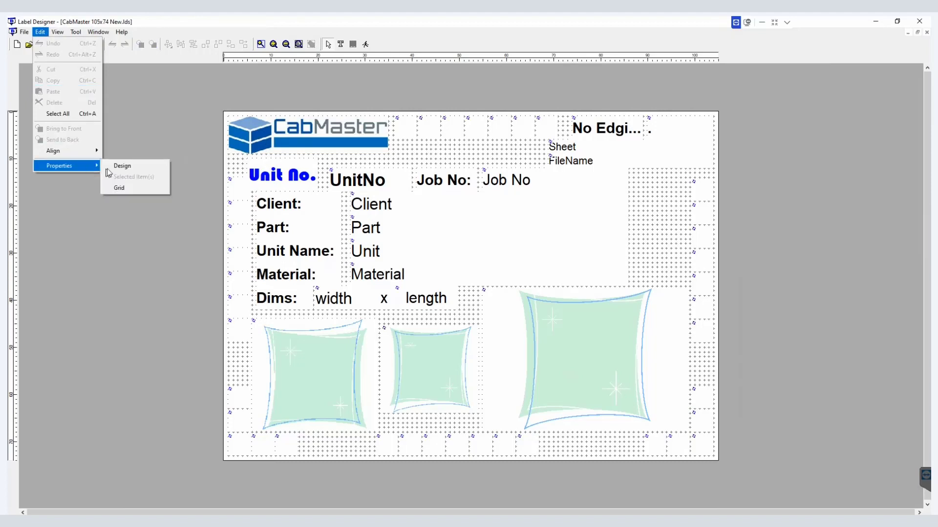
{"action": "left_click", "coordinate": [120, 170]}
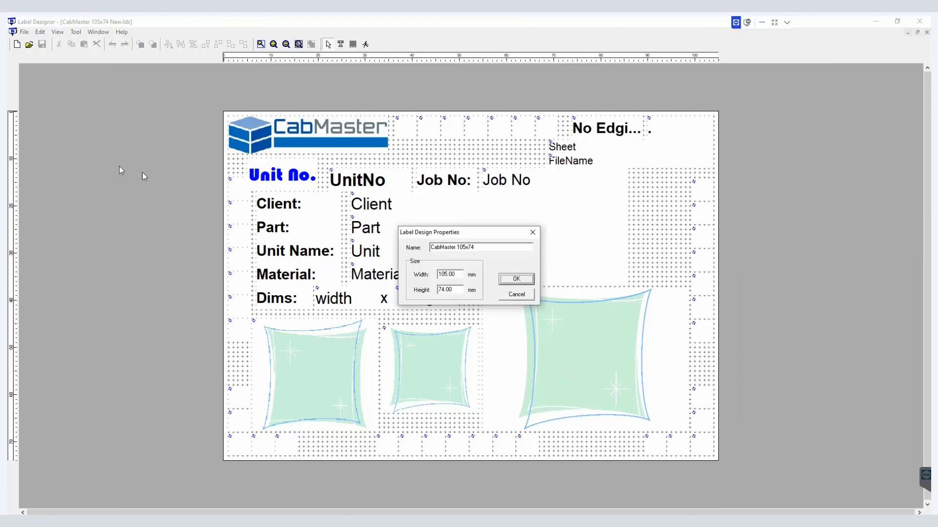
{"action": "left_click", "coordinate": [490, 248]}
{"action": "left_click_drag", "start_coordinate": [480, 246], "coordinate": [400, 246]}
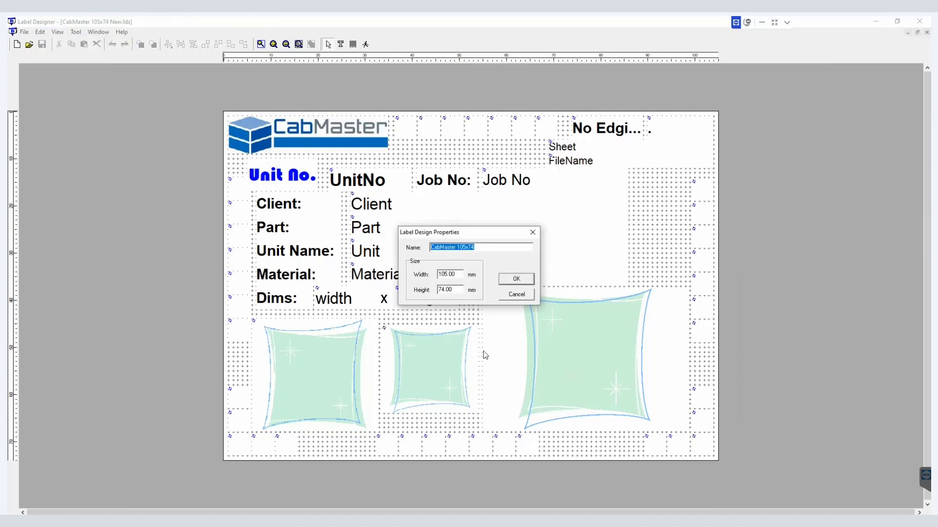
{"action": "key", "text": "Right"}
Step: In File Explorer, go to AllMasterSoftware > AMS2 > EzyNest_EnRoute > EzyNest23 - fresh install > AutoTP > Labels and launch LabelMaker.exe
{"action": "left_click", "coordinate": [183, 521]}
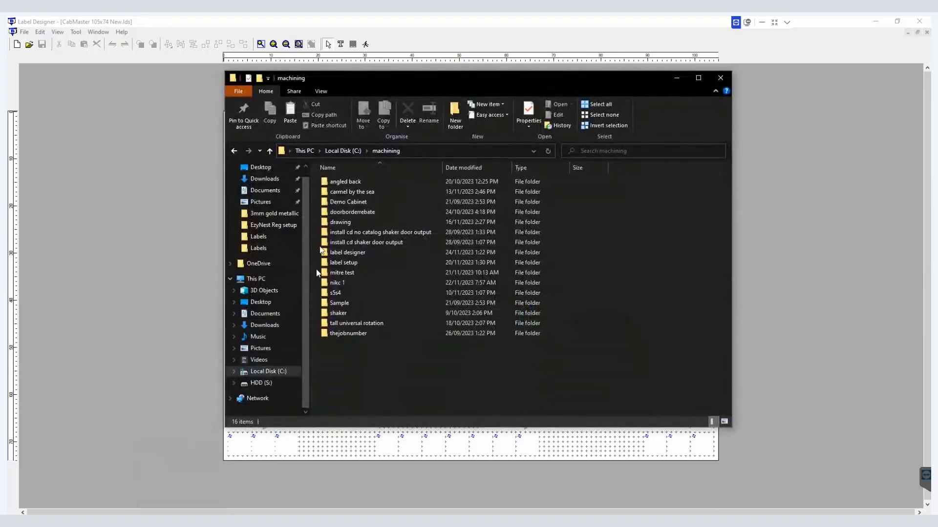
{"action": "left_click", "coordinate": [347, 149]}
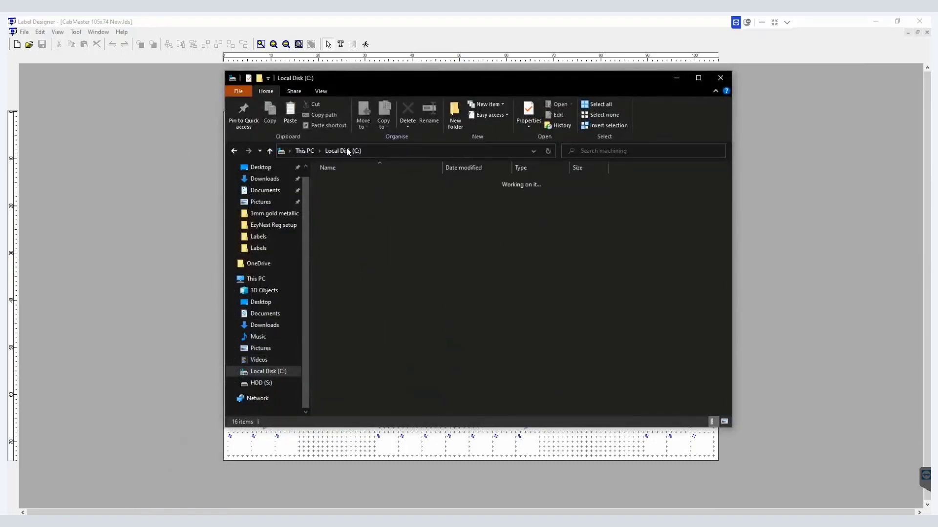
{"action": "double_click", "coordinate": [351, 181]}
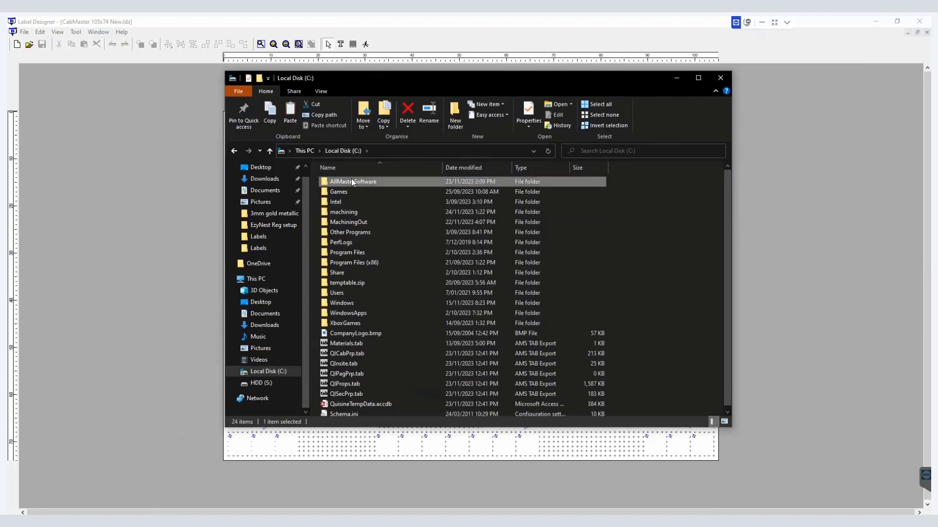
{"action": "double_click", "coordinate": [347, 192]}
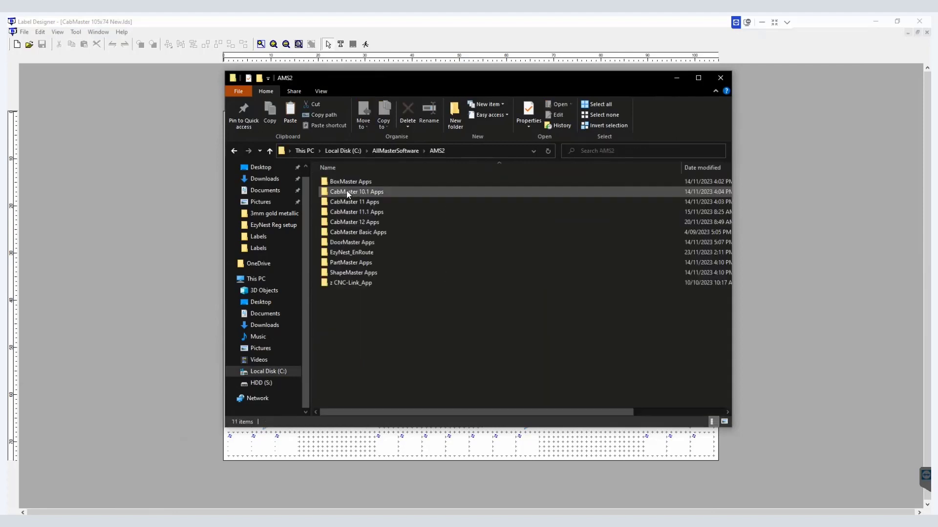
{"action": "double_click", "coordinate": [352, 253]}
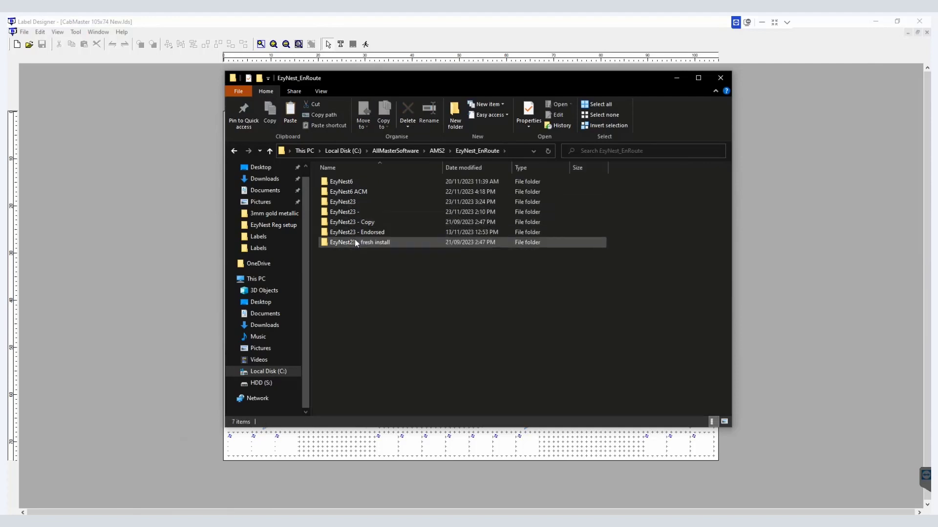
{"action": "double_click", "coordinate": [354, 242]}
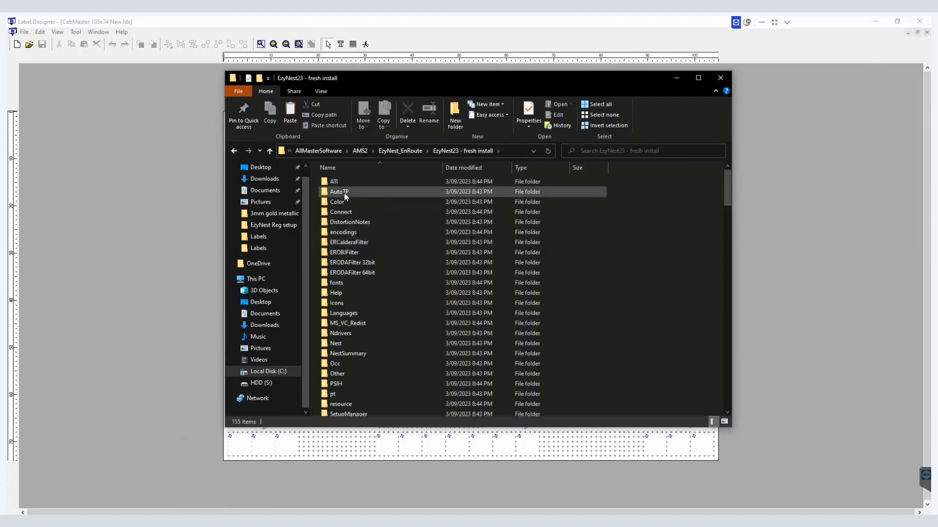
{"action": "double_click", "coordinate": [344, 193]}
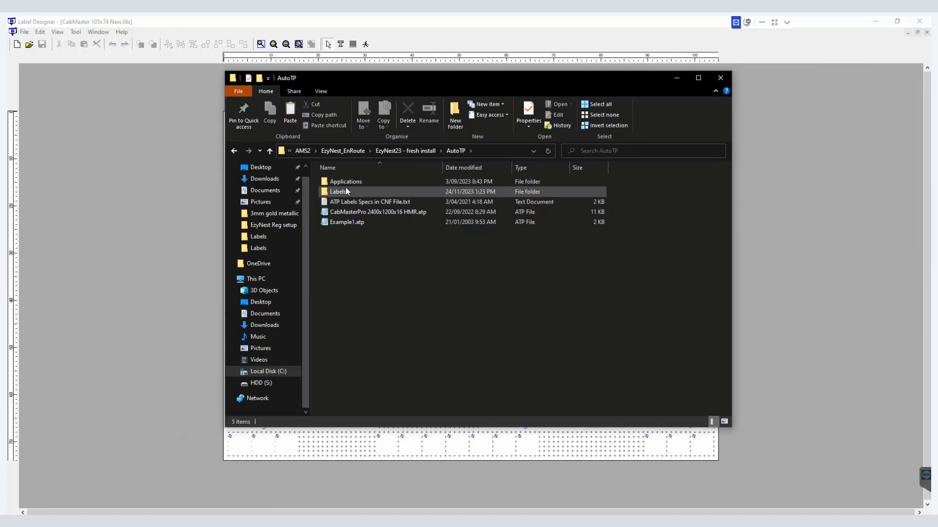
{"action": "double_click", "coordinate": [345, 191]}
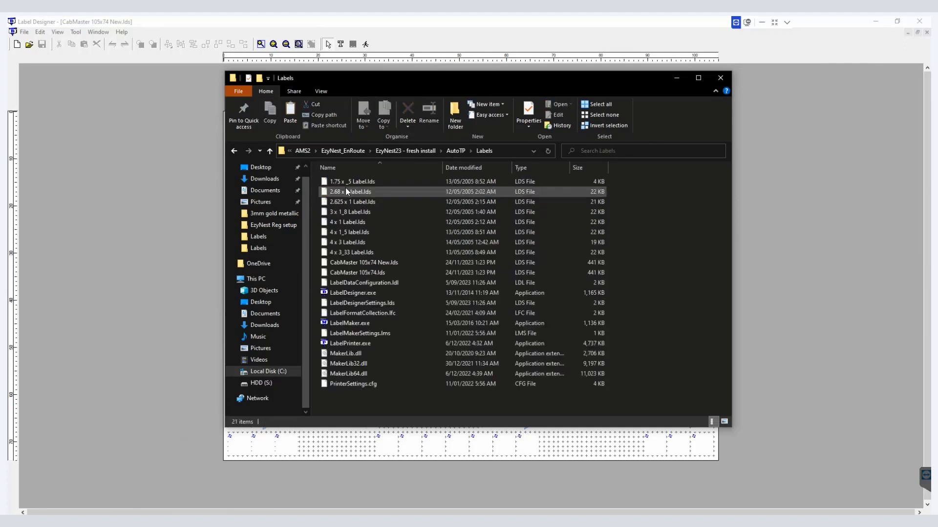
{"action": "double_click", "coordinate": [354, 324]}
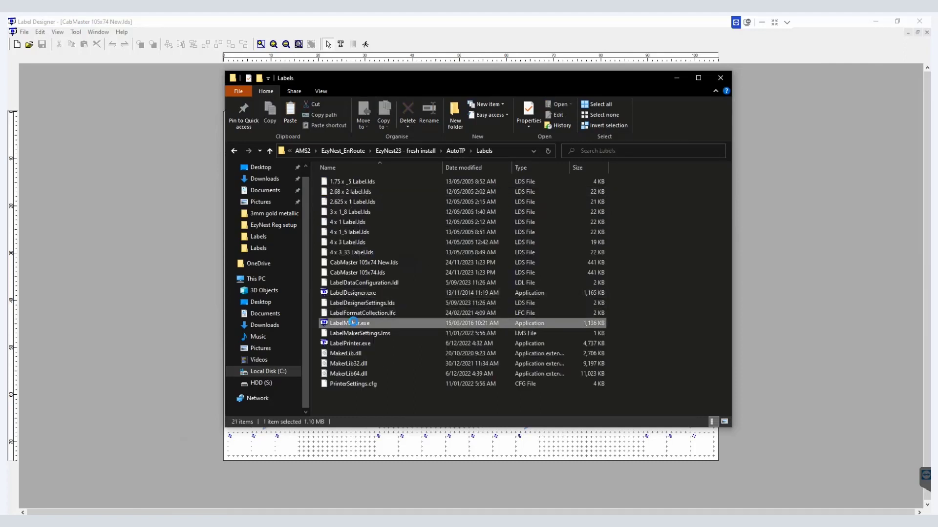
Step: Browse the label design names in Label Maker's label setup, then close the setup and Label Maker
{"action": "left_click", "coordinate": [423, 198]}
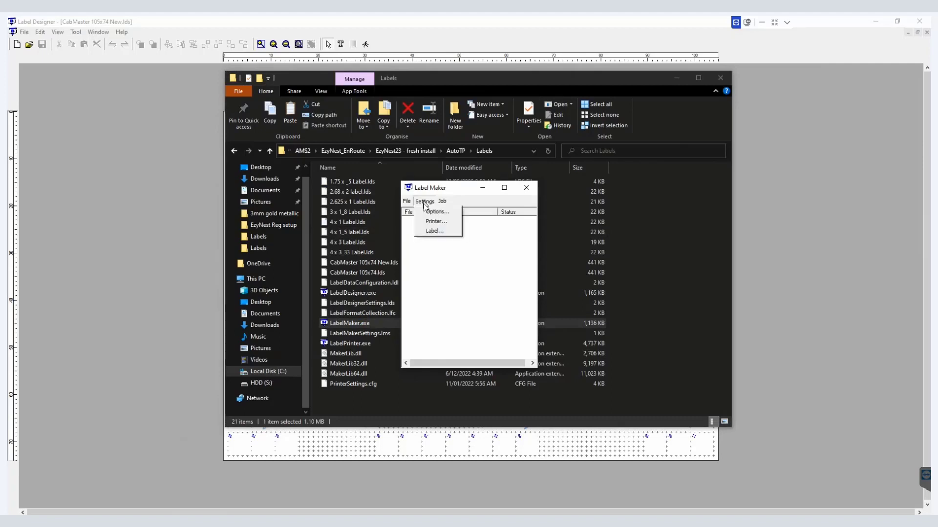
{"action": "left_click", "coordinate": [429, 228]}
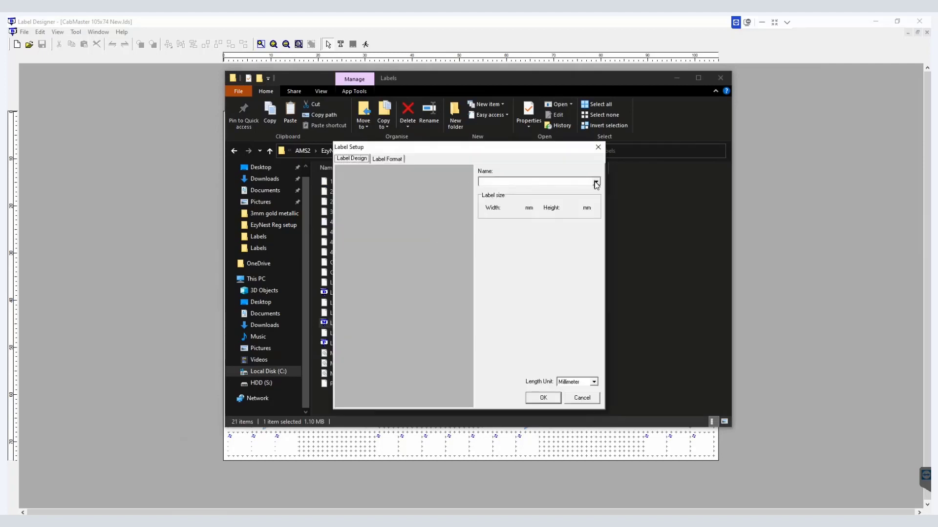
{"action": "left_click", "coordinate": [595, 183]}
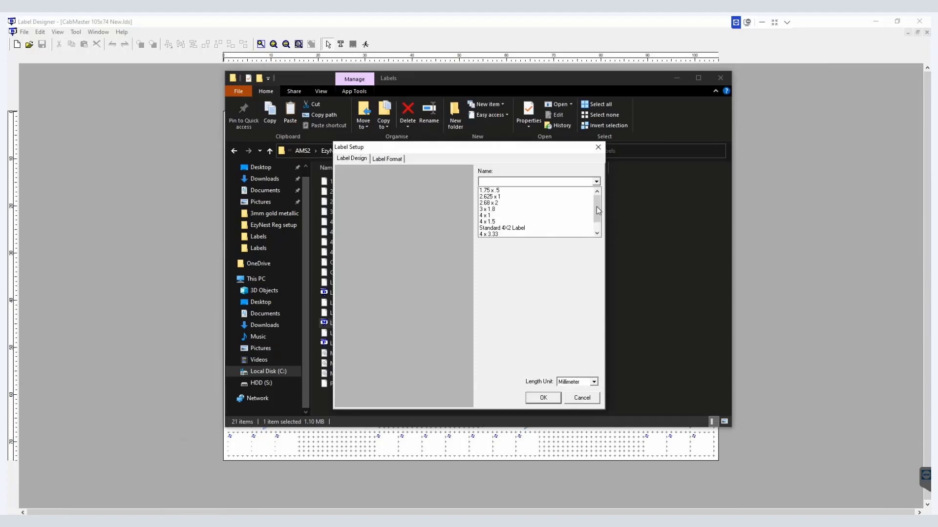
{"action": "scroll", "coordinate": [596, 207], "scroll_direction": "down", "scroll_amount": 1}
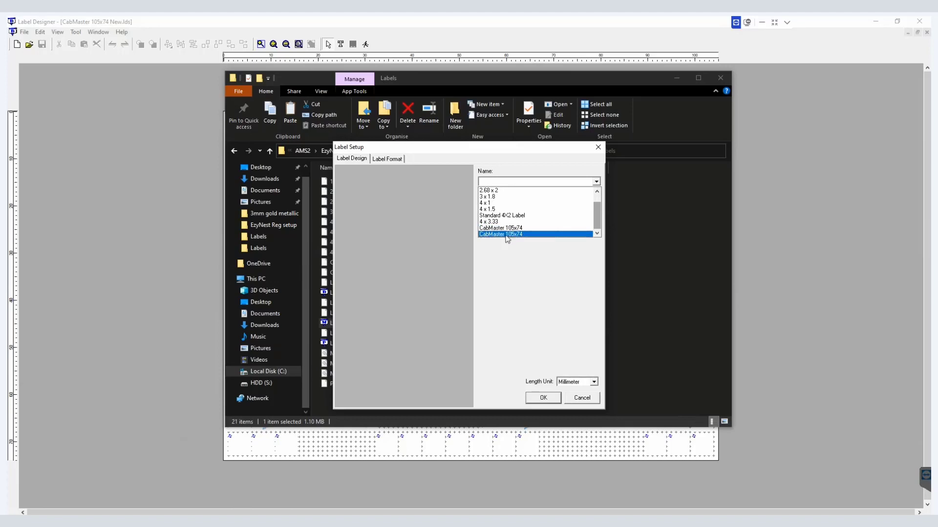
{"action": "left_click", "coordinate": [599, 148]}
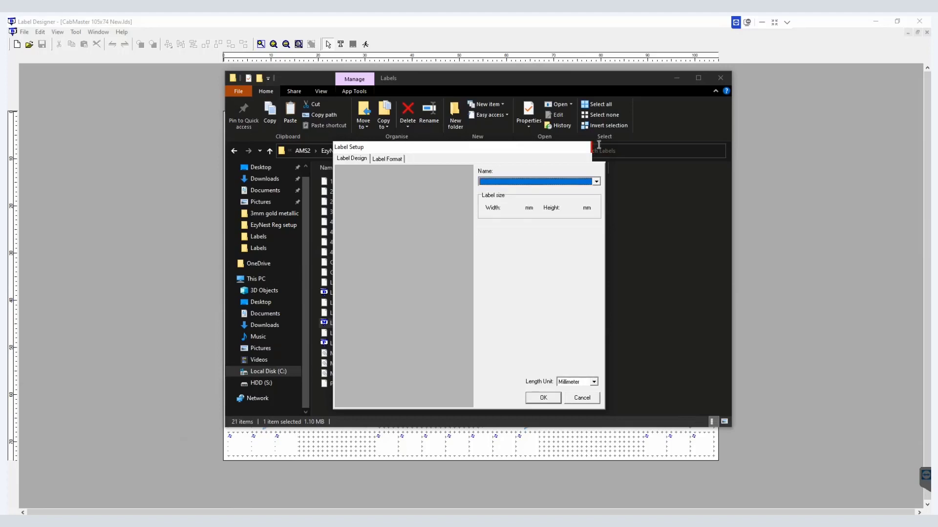
{"action": "left_click", "coordinate": [599, 148]}
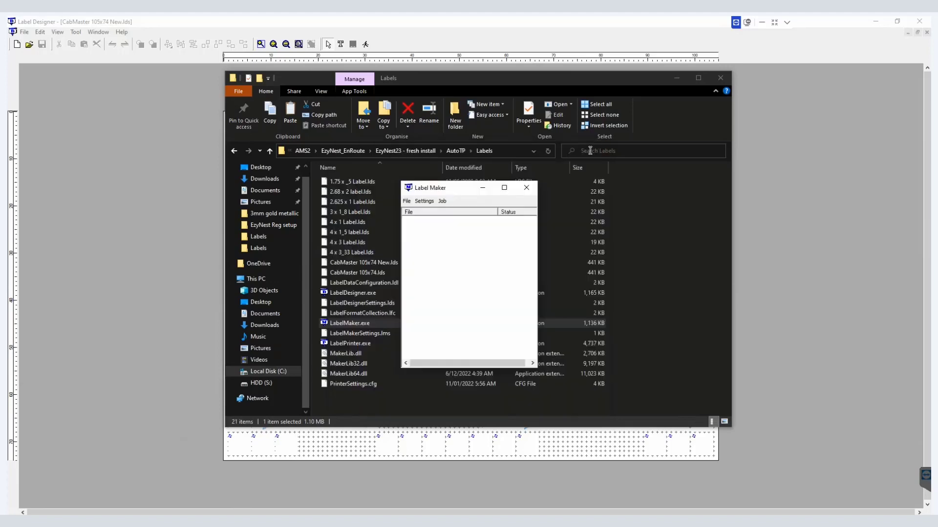
{"action": "left_click", "coordinate": [527, 188]}
Step: Back in Label Designer, apply the edited label design name and save the design
{"action": "left_click", "coordinate": [152, 306]}
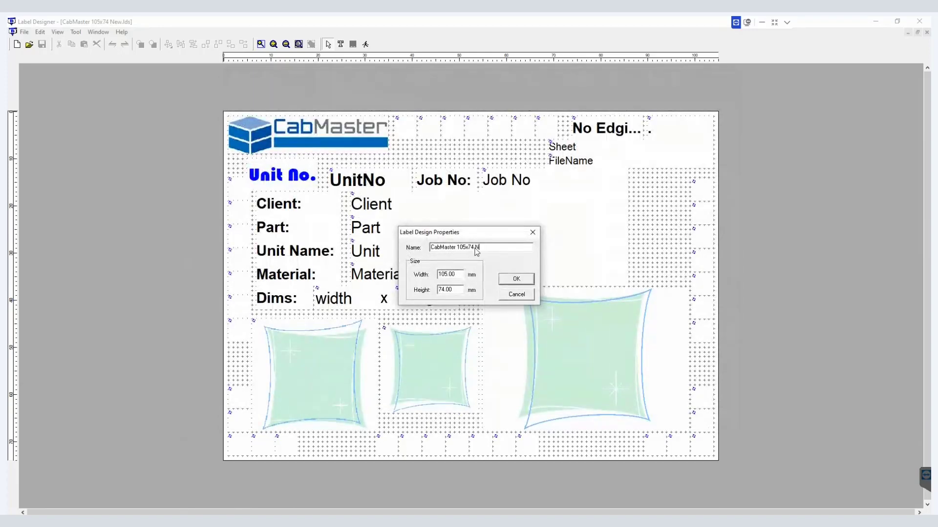
{"action": "left_click", "coordinate": [515, 279]}
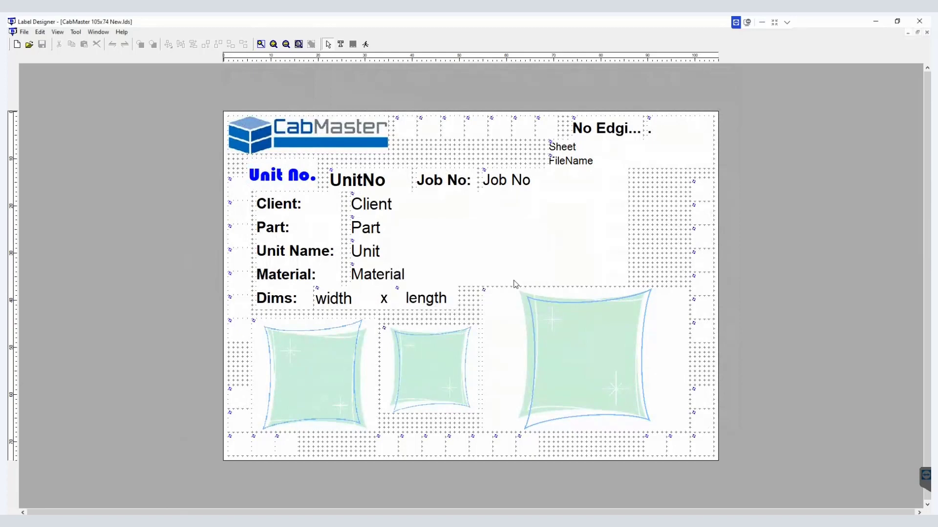
{"action": "left_click", "coordinate": [42, 44]}
Step: Launch LabelMaker.exe, preview the CabMaster 105x74 New design in its label setup, then close Label Maker and the folder window
{"action": "left_click", "coordinate": [210, 522]}
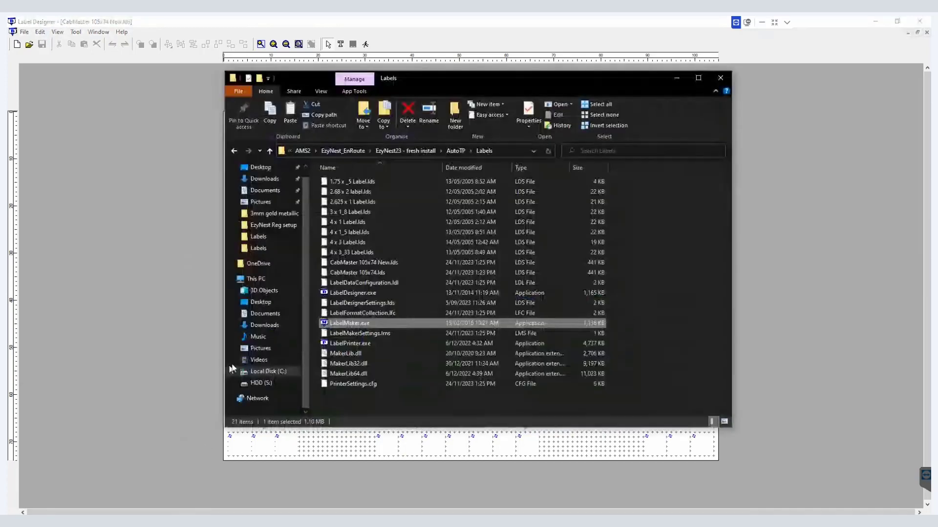
{"action": "double_click", "coordinate": [339, 324]}
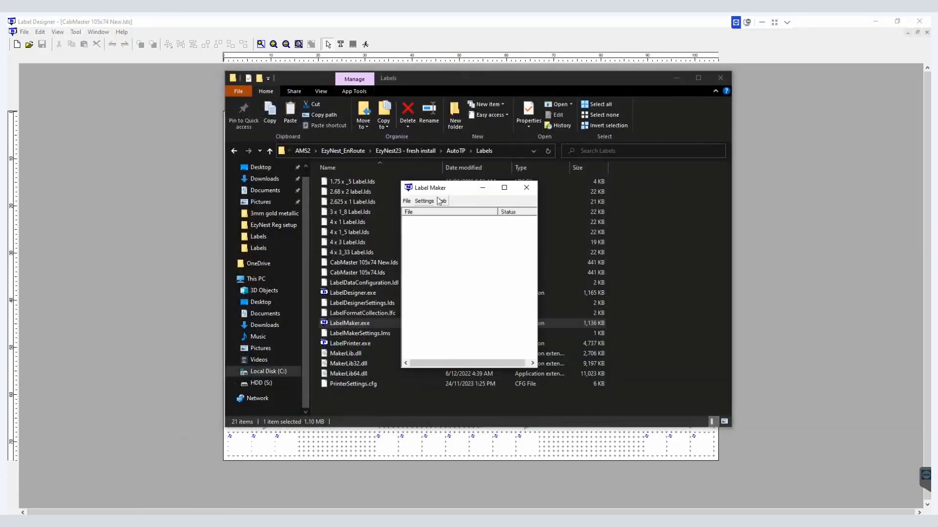
{"action": "left_click", "coordinate": [441, 201]}
{"action": "left_click", "coordinate": [424, 200]}
{"action": "left_click", "coordinate": [425, 200]}
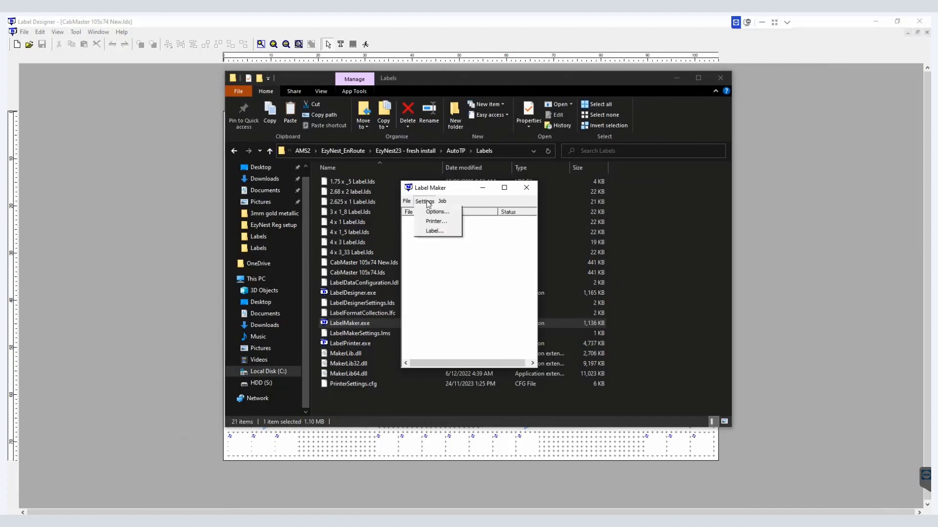
{"action": "left_click", "coordinate": [432, 231]}
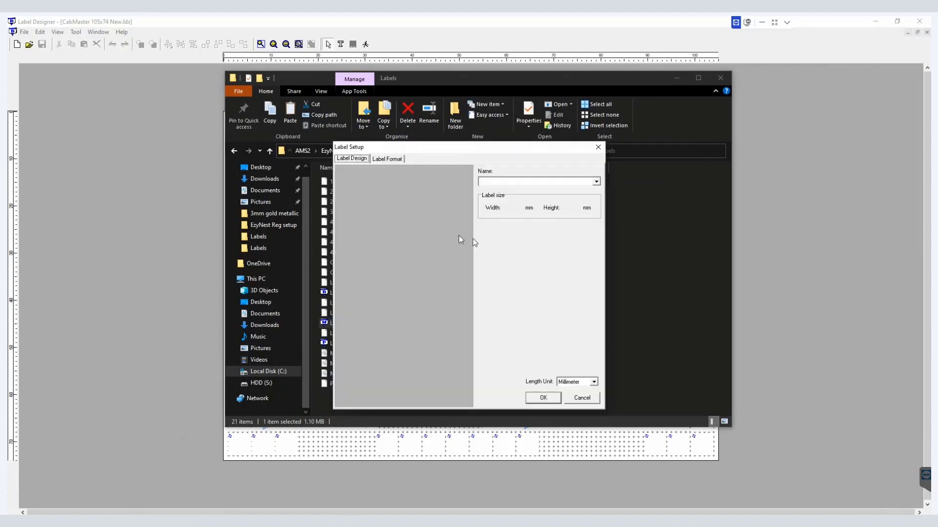
{"action": "left_click", "coordinate": [596, 181]}
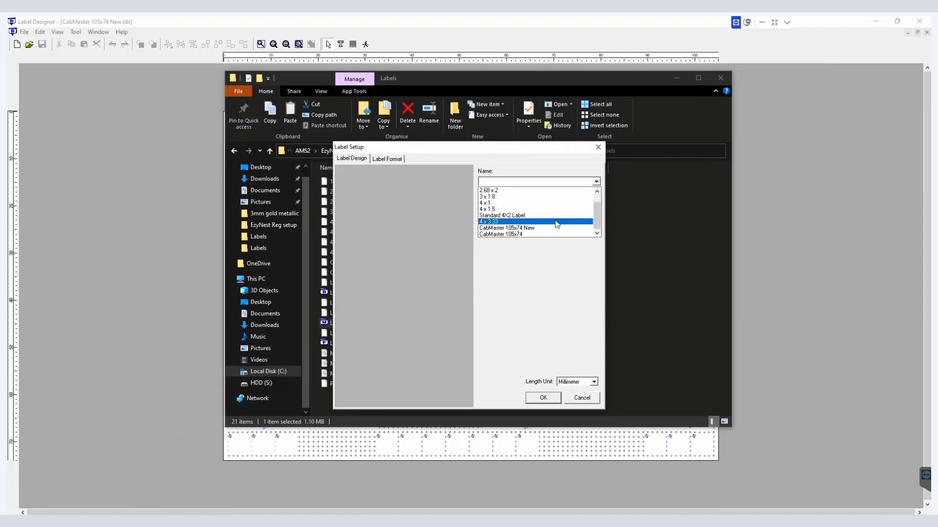
{"action": "left_click", "coordinate": [531, 228]}
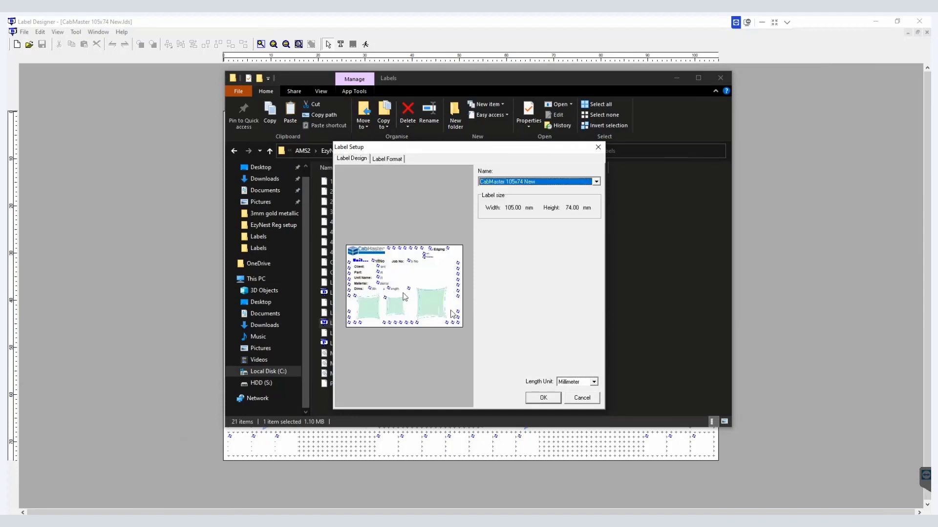
{"action": "left_click", "coordinate": [598, 147]}
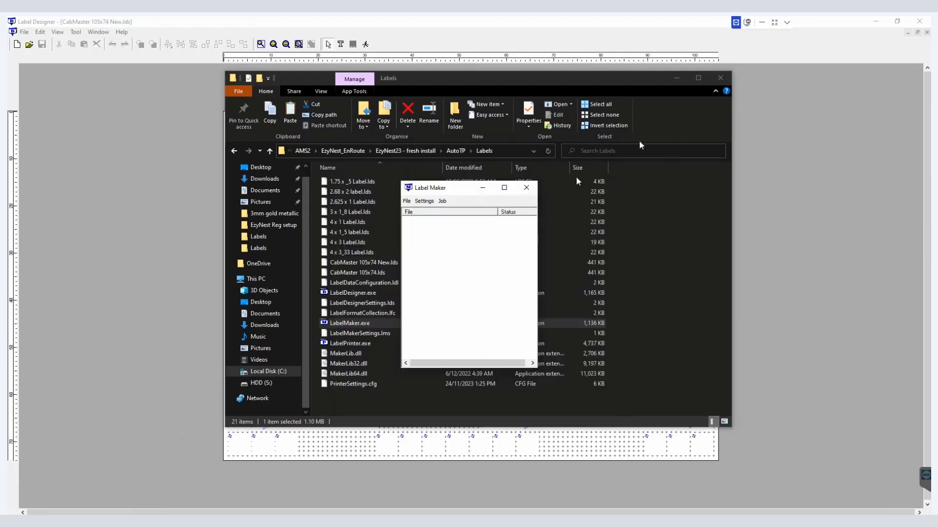
{"action": "left_click", "coordinate": [526, 188]}
{"action": "left_click", "coordinate": [677, 78]}
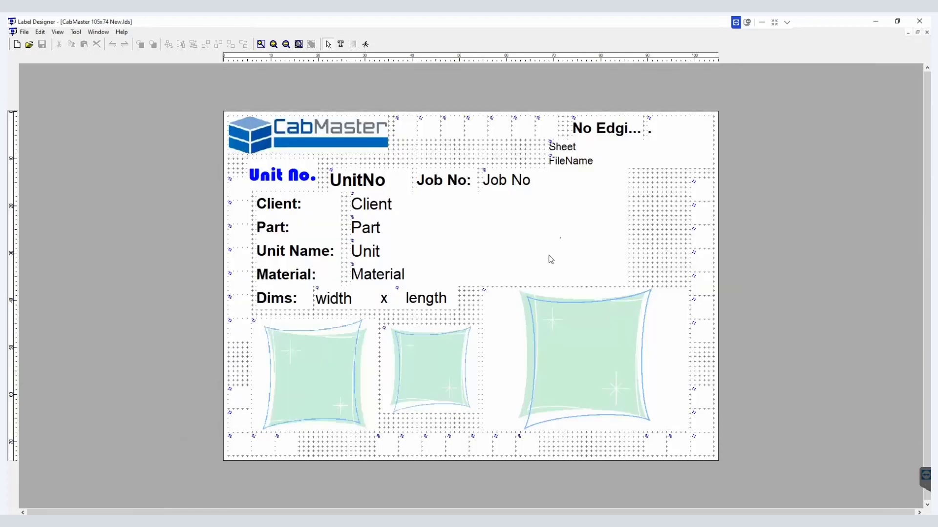
Step: Switch to EzyNest, open Automatic Toolpath Processing and examine the Label Design choices on the Processing tab
{"action": "key", "text": "alt+Tab"}
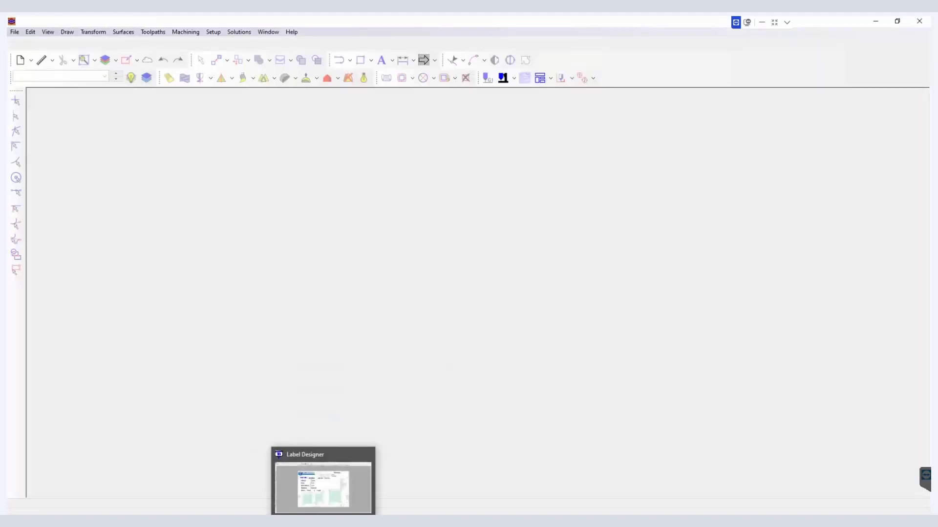
{"action": "mouse_move", "coordinate": [182, 521]}
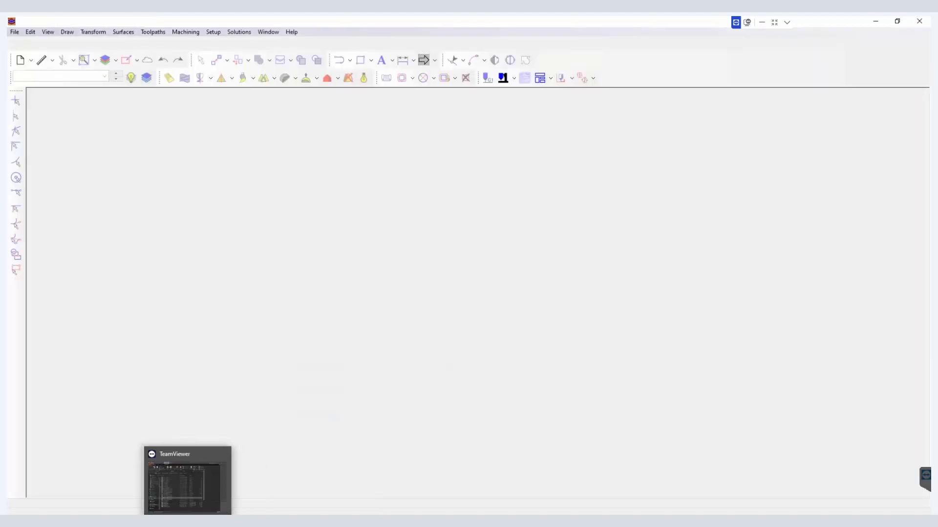
{"action": "mouse_move", "coordinate": [323, 521]}
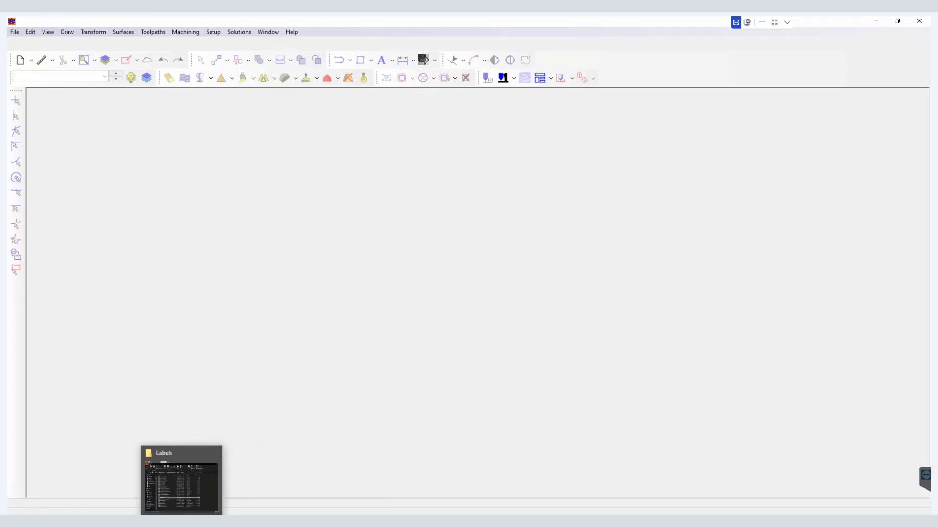
{"action": "left_click", "coordinate": [538, 77]}
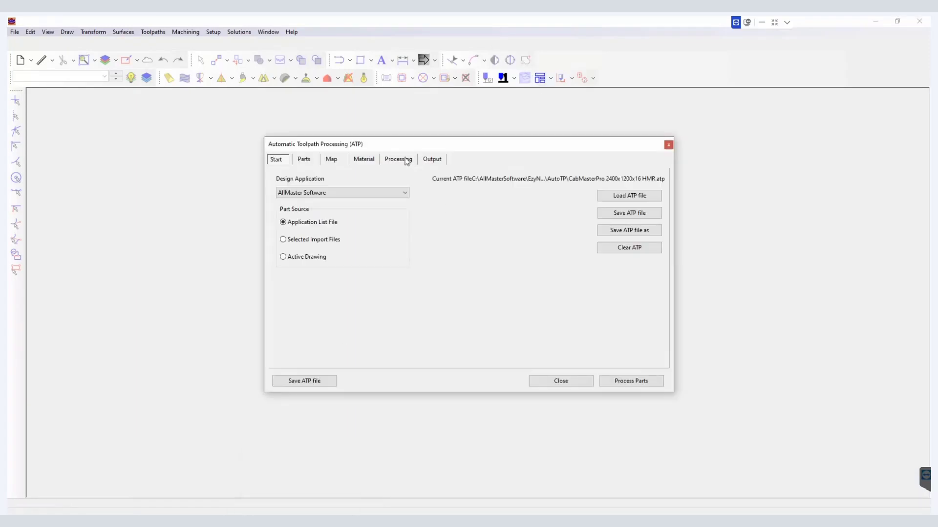
{"action": "left_click", "coordinate": [404, 158]}
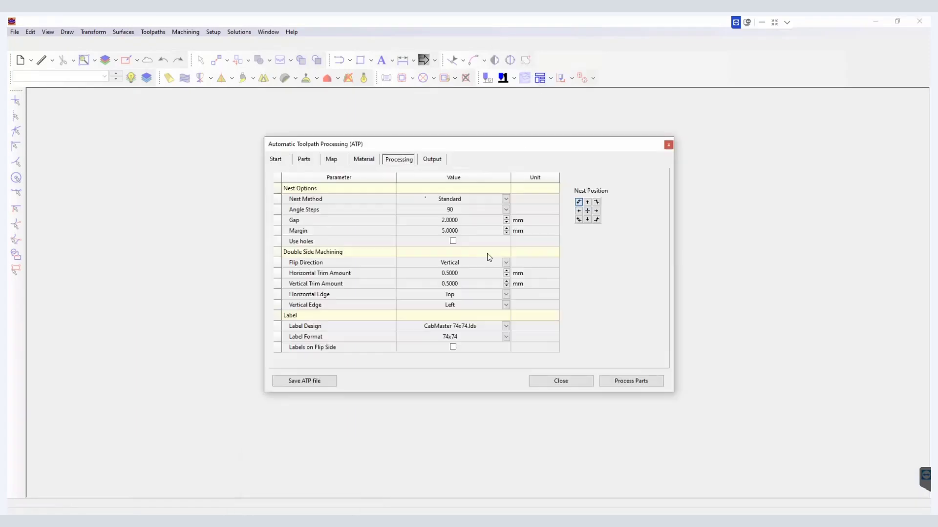
{"action": "left_click", "coordinate": [506, 327]}
{"action": "left_click", "coordinate": [586, 340]}
Step: Browse between the AllMasterSoftware > EzyNest23 > AutoTP folder and the EzyNest23 - fresh install Labels folder
{"action": "left_click", "coordinate": [238, 521]}
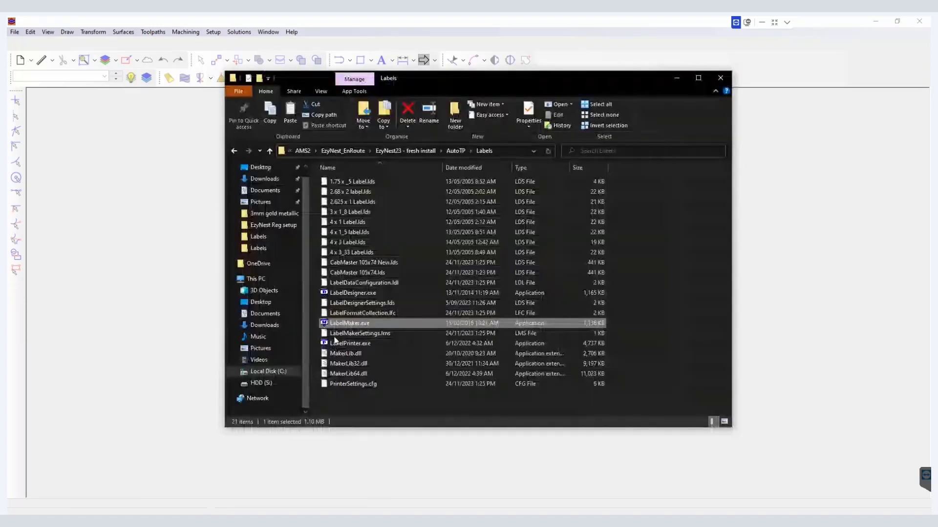
{"action": "left_click", "coordinate": [303, 151]}
{"action": "left_click", "coordinate": [382, 151]}
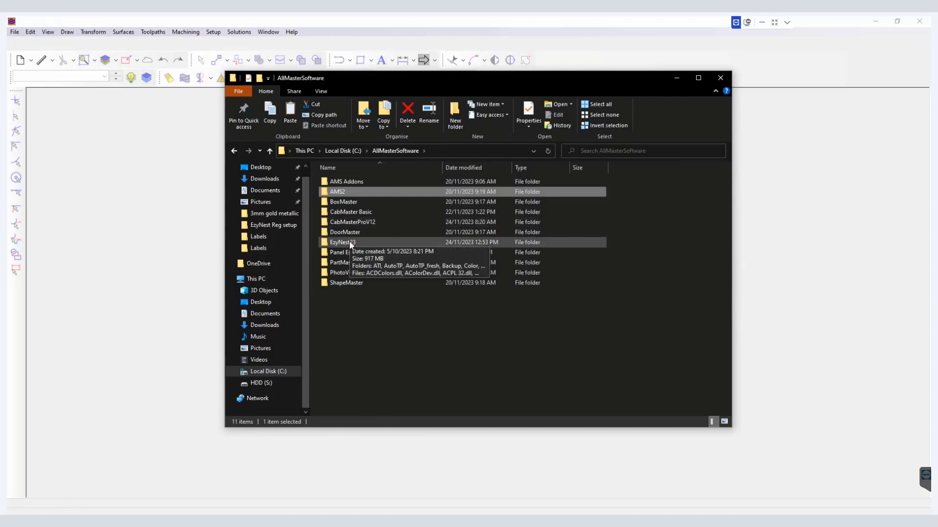
{"action": "double_click", "coordinate": [349, 242]}
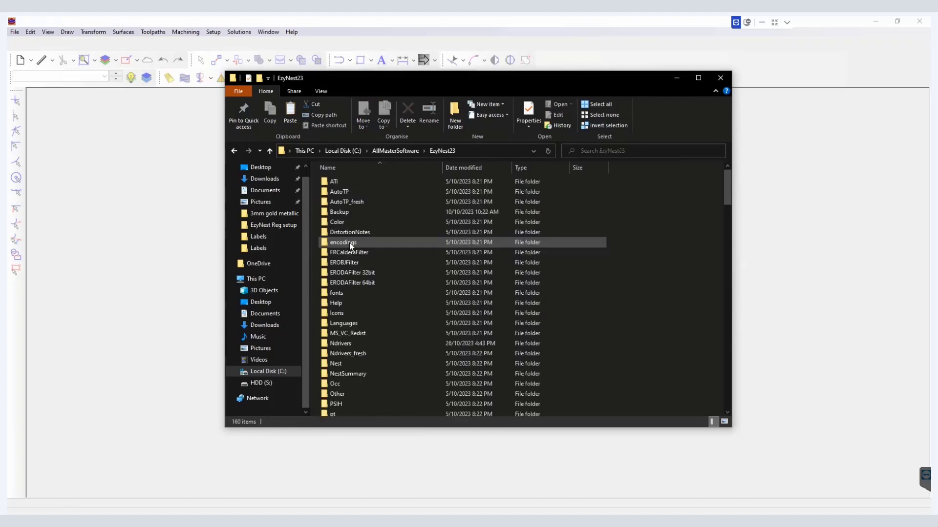
{"action": "double_click", "coordinate": [348, 193]}
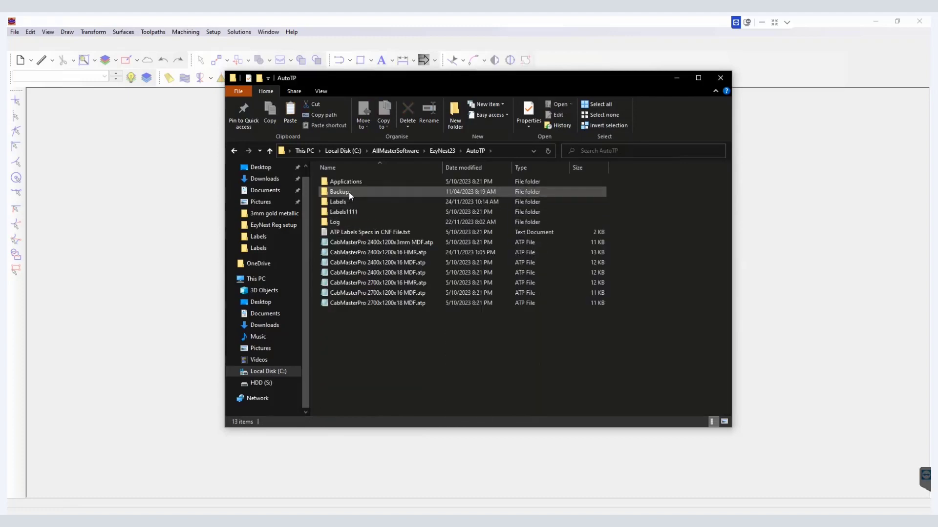
{"action": "left_click", "coordinate": [446, 152]}
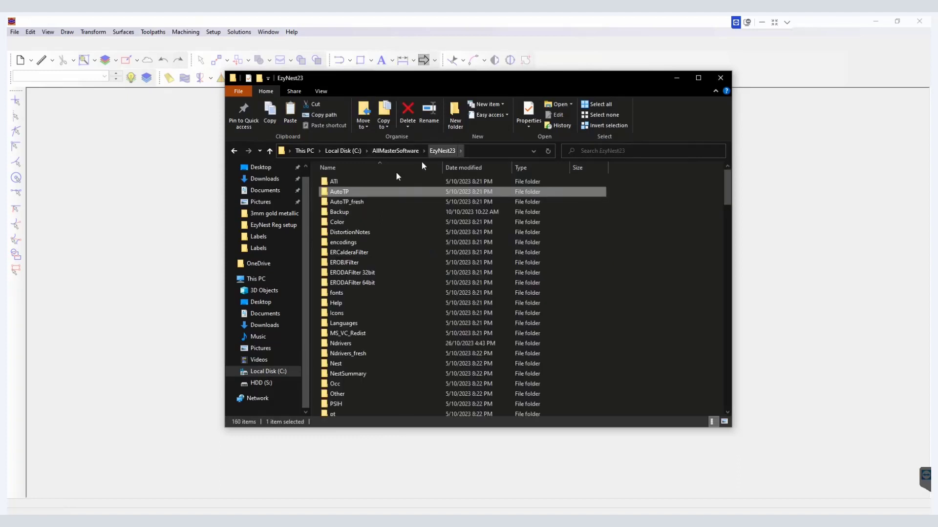
{"action": "left_click", "coordinate": [236, 151]}
{"action": "left_click", "coordinate": [237, 152]}
{"action": "left_click", "coordinate": [237, 153]}
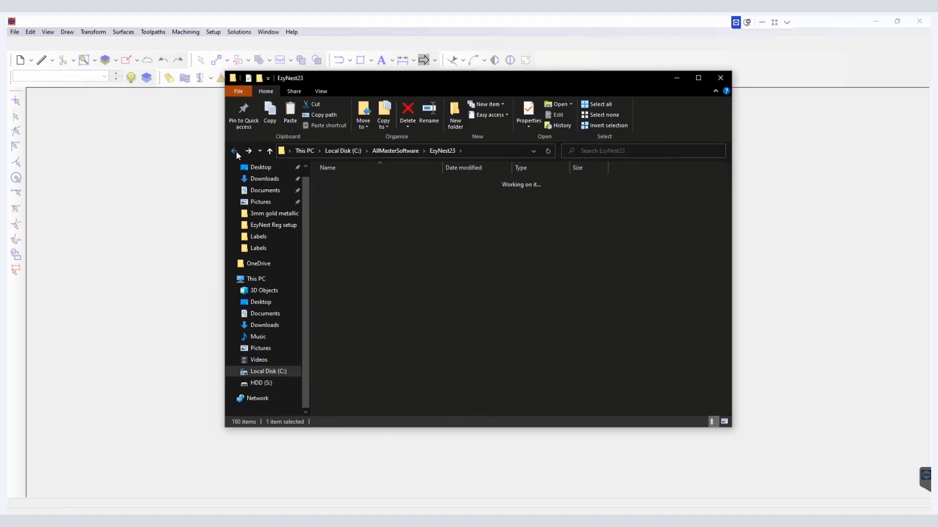
{"action": "left_click", "coordinate": [237, 151]}
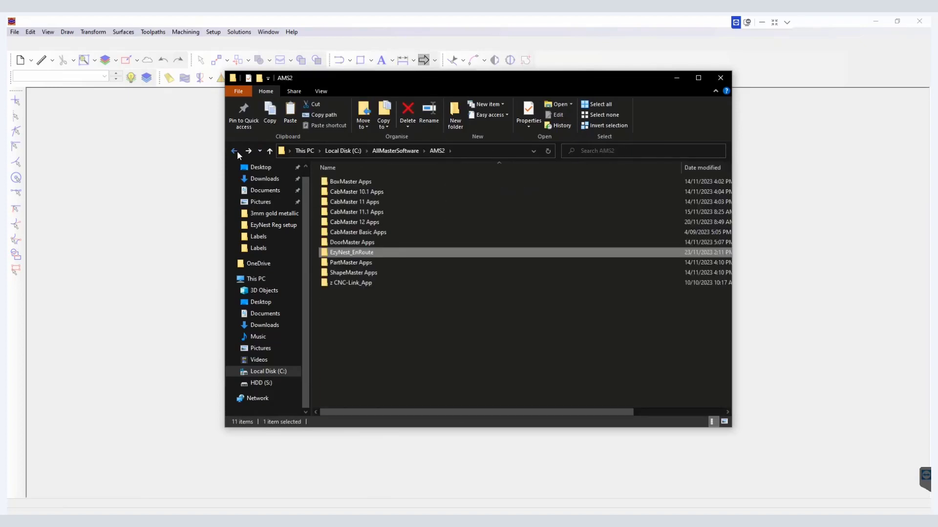
{"action": "left_click", "coordinate": [237, 151]}
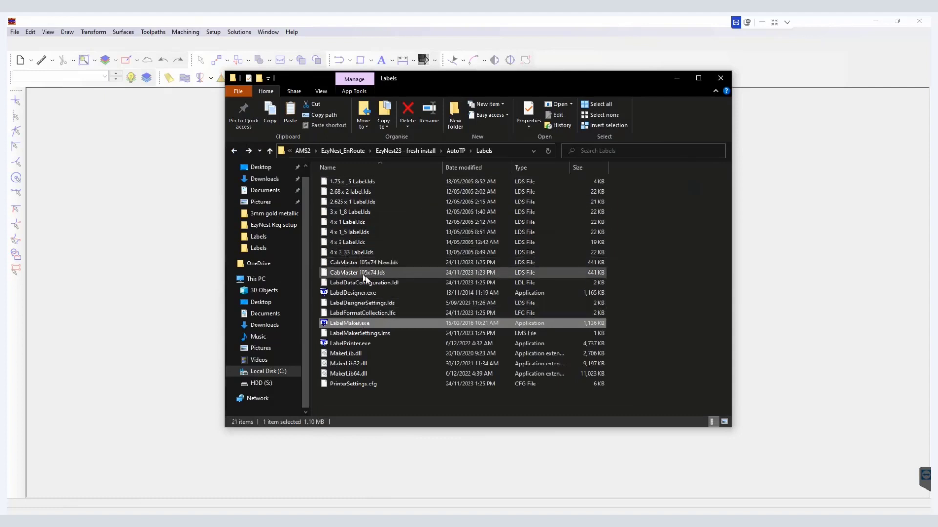
Step: Copy the Labels folder from AMS2 > EzyNest_EnRoute > EzyNest23 - fresh install > AutoTP
{"action": "left_click", "coordinate": [456, 150]}
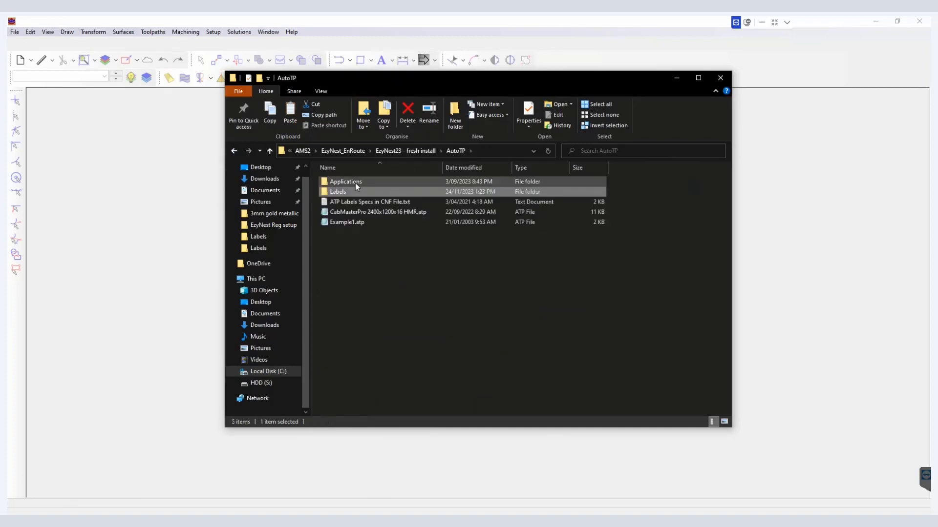
{"action": "right_click", "coordinate": [354, 191]}
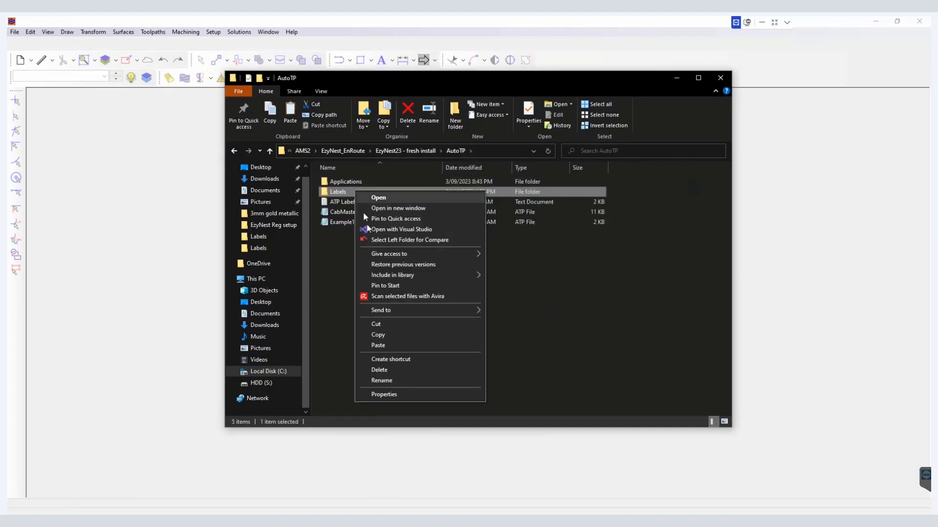
{"action": "left_click", "coordinate": [377, 336]}
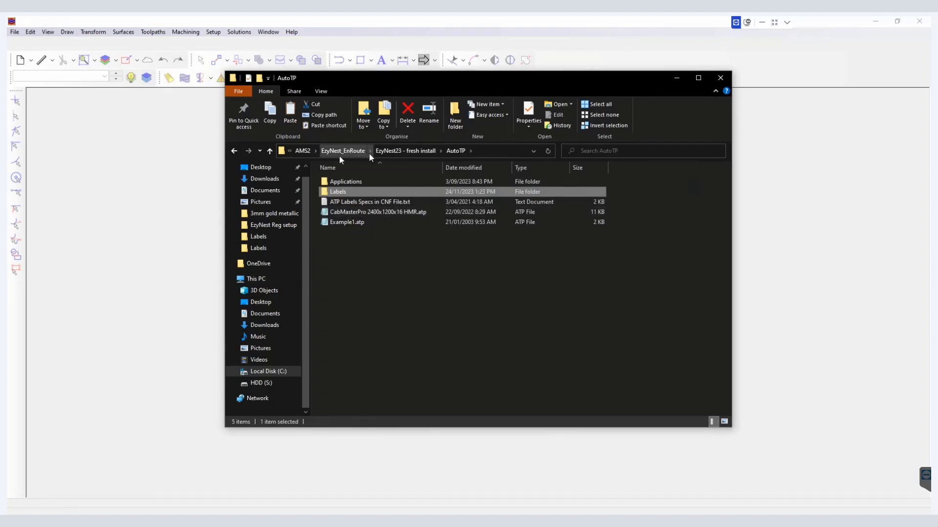
Step: Go to AllMasterSoftware > EzyNest23 > AutoTP and rename its existing Labels folder to Labels old
{"action": "left_click", "coordinate": [305, 150]}
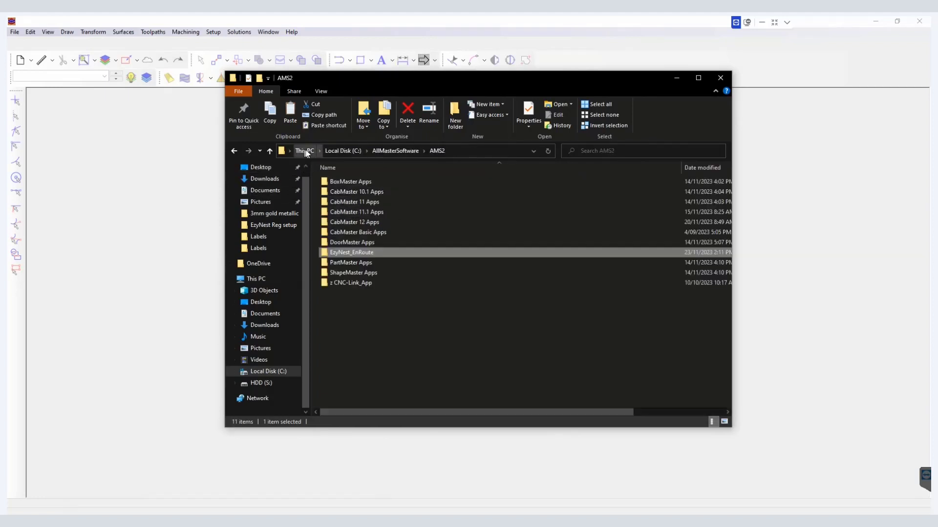
{"action": "left_click", "coordinate": [382, 151]}
{"action": "double_click", "coordinate": [356, 243]}
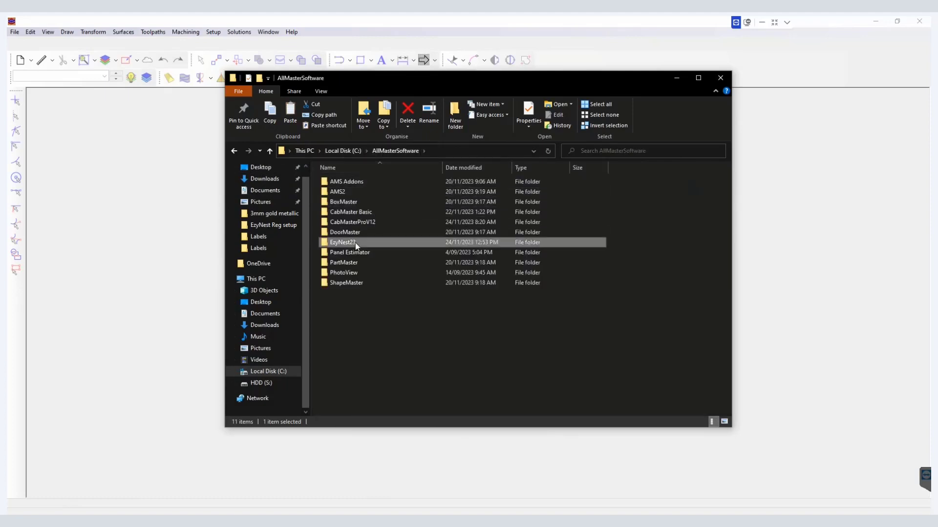
{"action": "left_click", "coordinate": [348, 191]}
{"action": "double_click", "coordinate": [347, 191]}
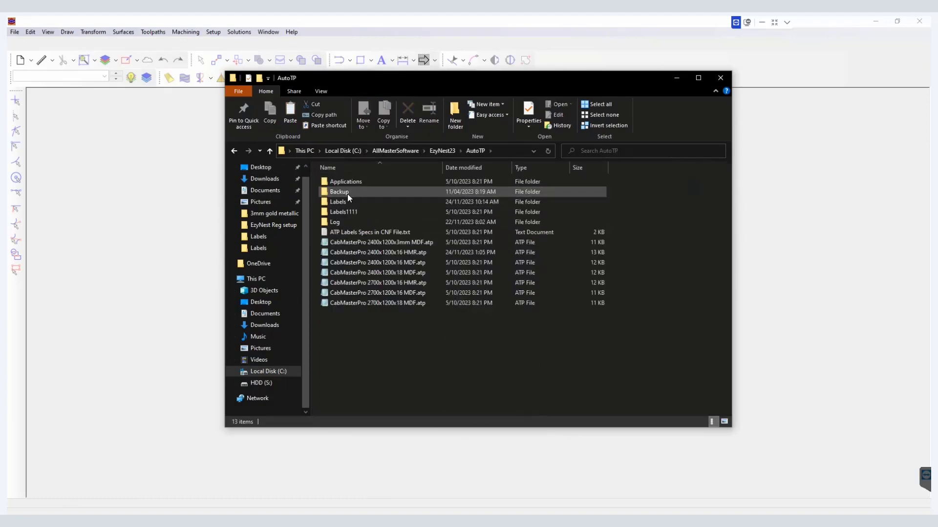
{"action": "right_click", "coordinate": [344, 202]}
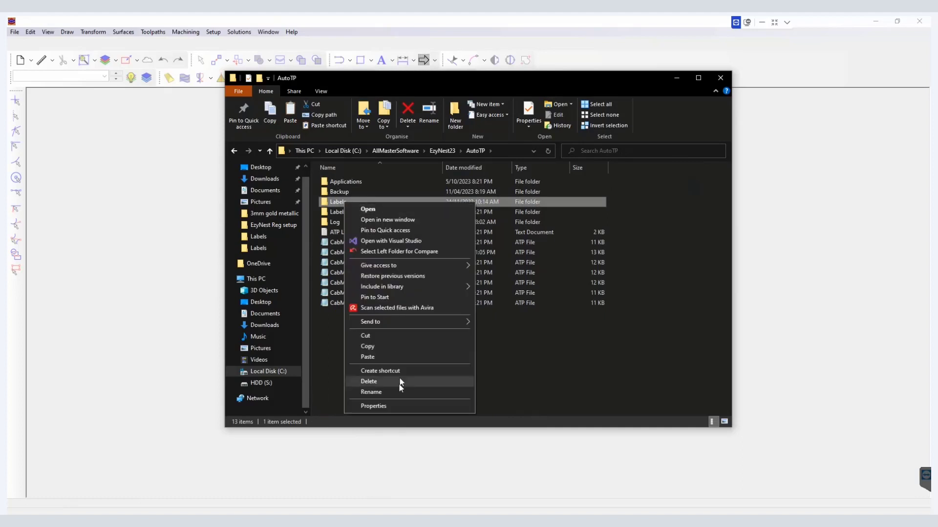
{"action": "left_click", "coordinate": [394, 393]}
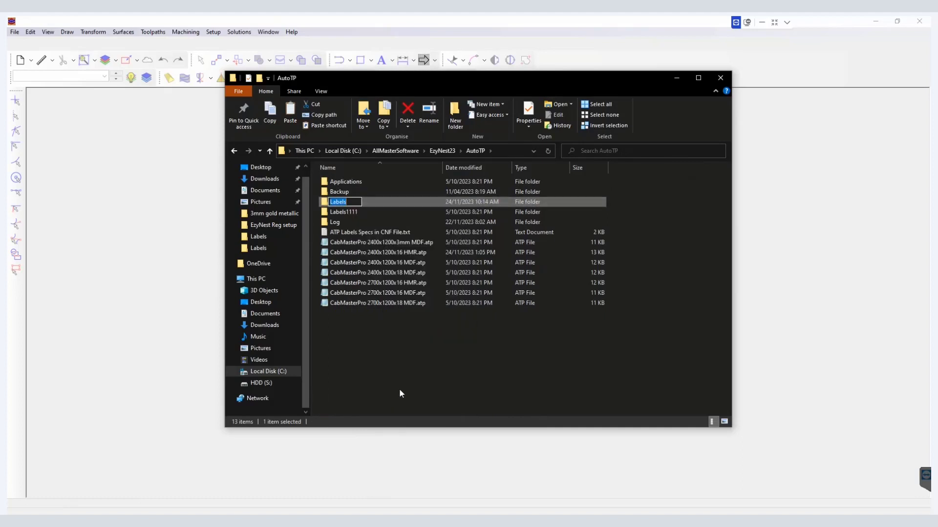
{"action": "key", "text": "End"}
{"action": "type", "text": "old"}
{"action": "left_click", "coordinate": [398, 389]}
Step: Paste the copied Labels folder into EzyNest23 > AutoTP and open it
{"action": "right_click", "coordinate": [392, 380]}
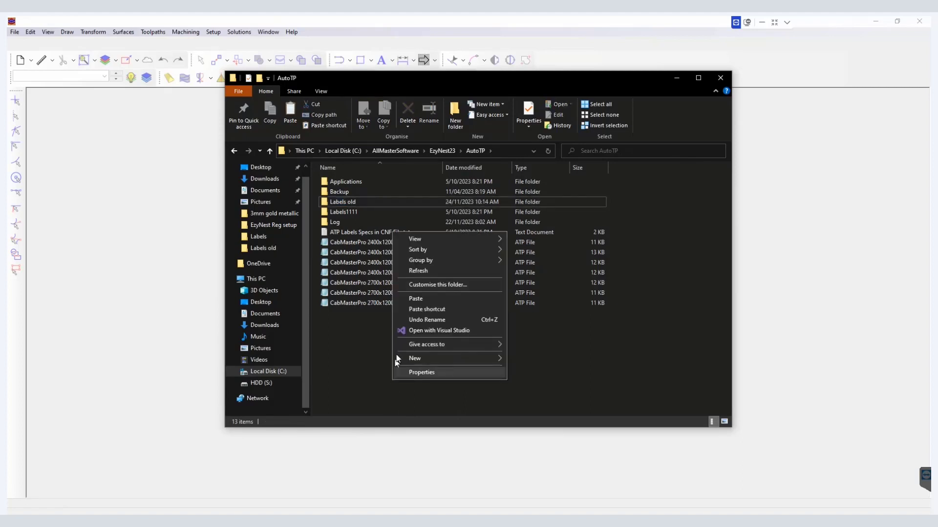
{"action": "left_click", "coordinate": [411, 301]}
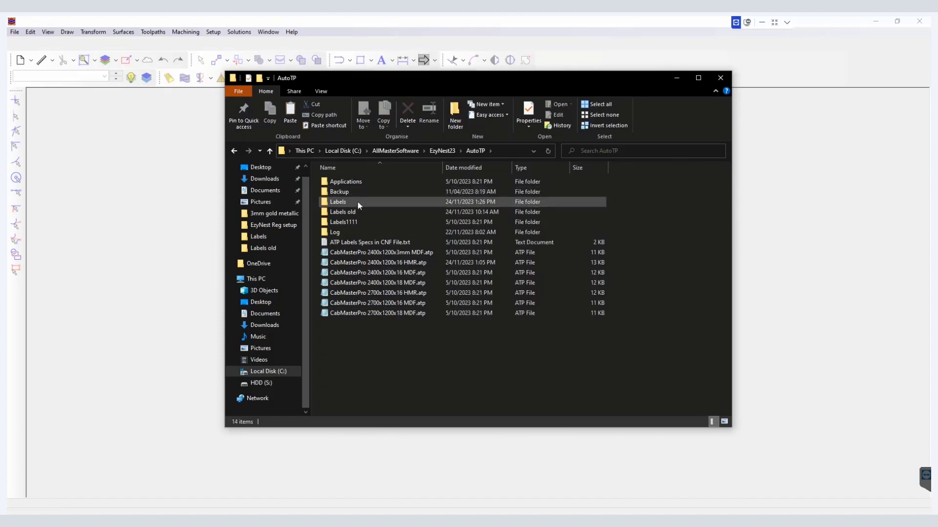
{"action": "double_click", "coordinate": [357, 202]}
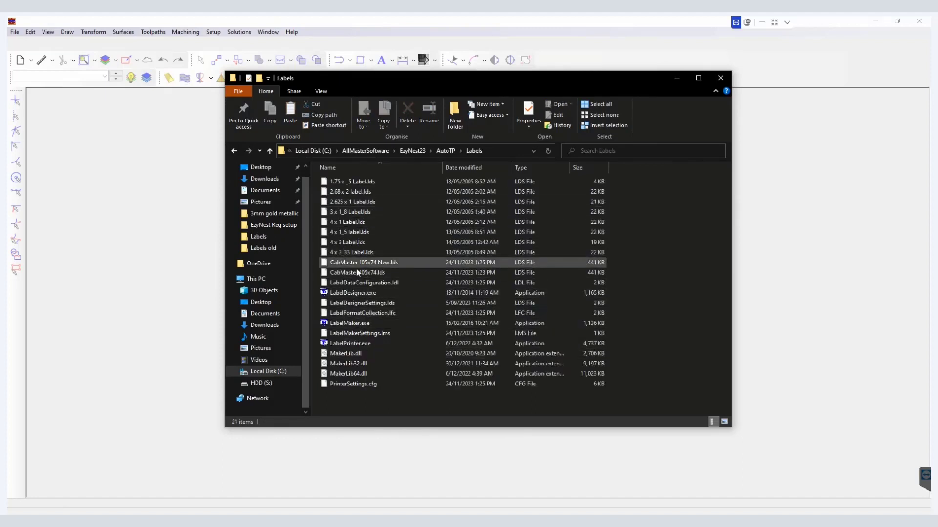
Step: Return to EzyNest, close the Automatic Toolpath Processing dialog and open it again
{"action": "left_click", "coordinate": [159, 291]}
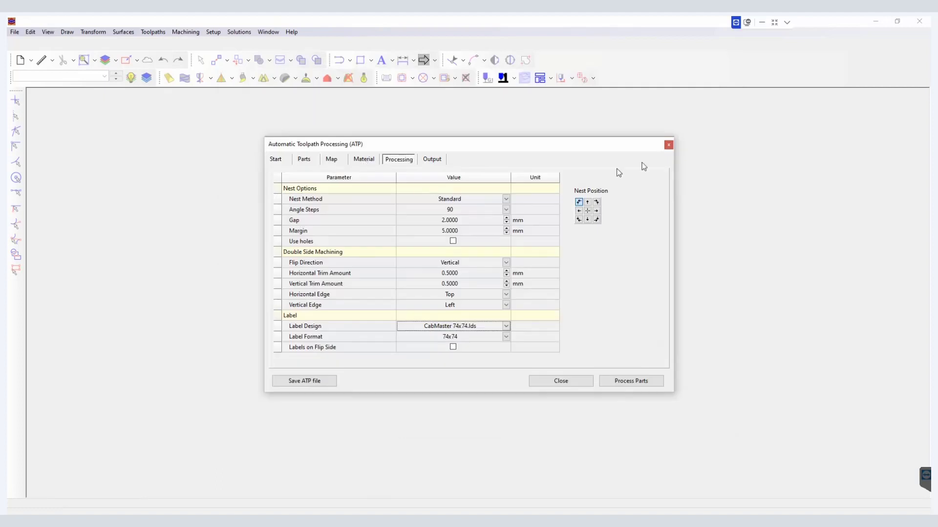
{"action": "left_click", "coordinate": [668, 145]}
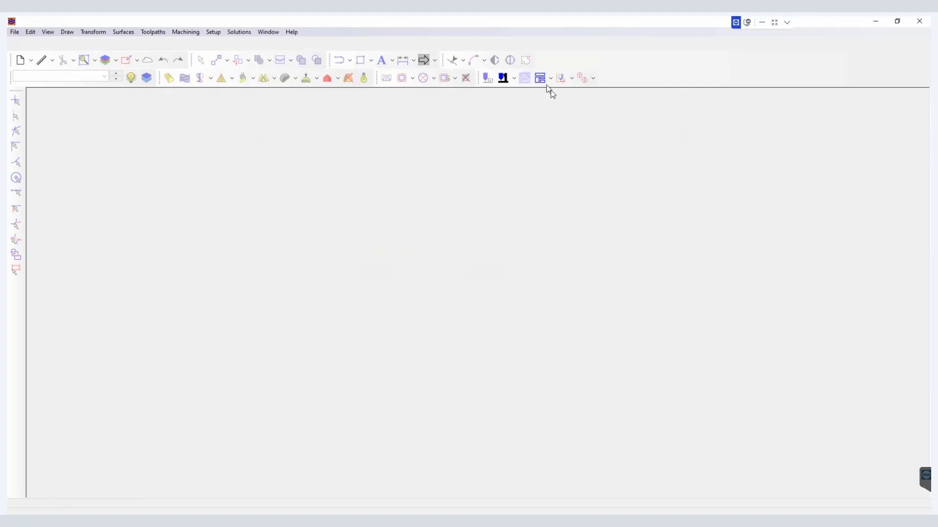
{"action": "left_click", "coordinate": [540, 78]}
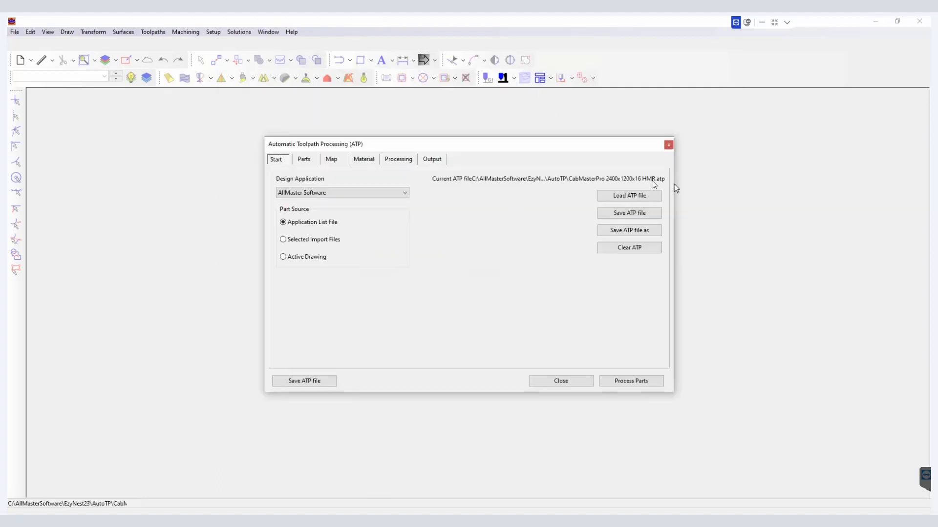
Step: In the Processing settings, set the Label Design to CabMaster 105x74 New.lds
{"action": "left_click", "coordinate": [400, 161]}
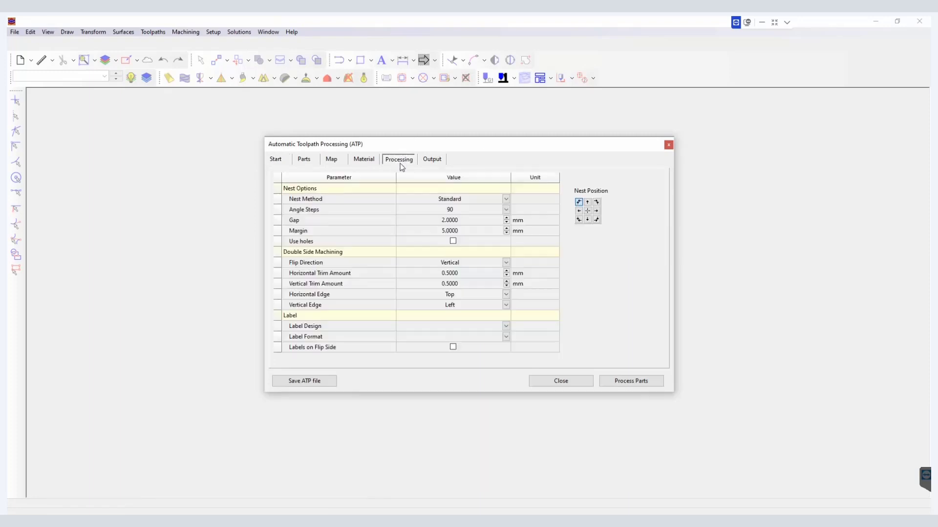
{"action": "left_click", "coordinate": [506, 326]}
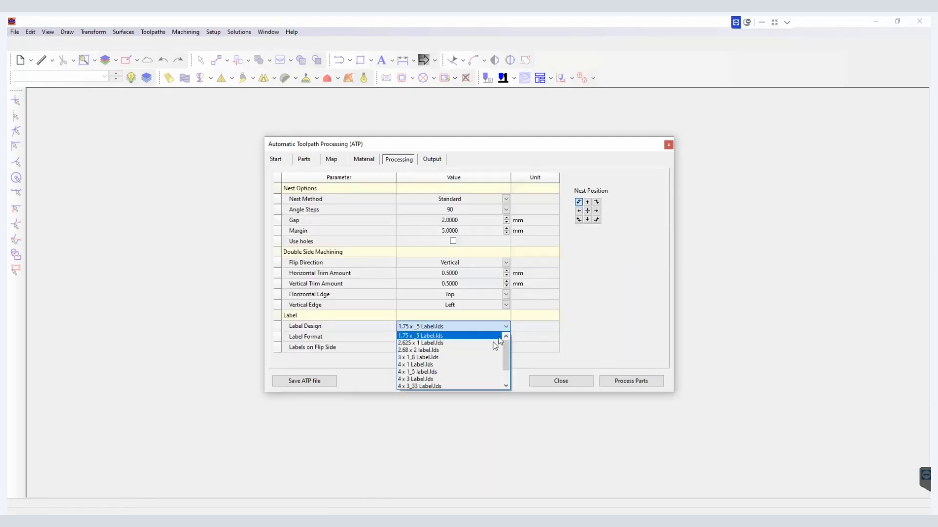
{"action": "scroll", "coordinate": [507, 359], "scroll_direction": "down", "scroll_amount": 1}
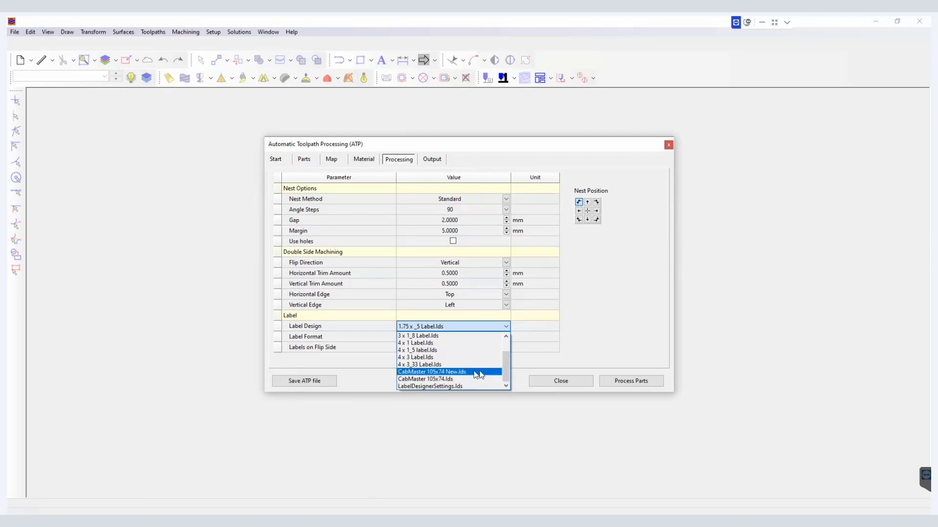
{"action": "left_click", "coordinate": [478, 373]}
Step: Set the Label Format to CabMaster 105x74 and save the ATP file
{"action": "left_click", "coordinate": [506, 338]}
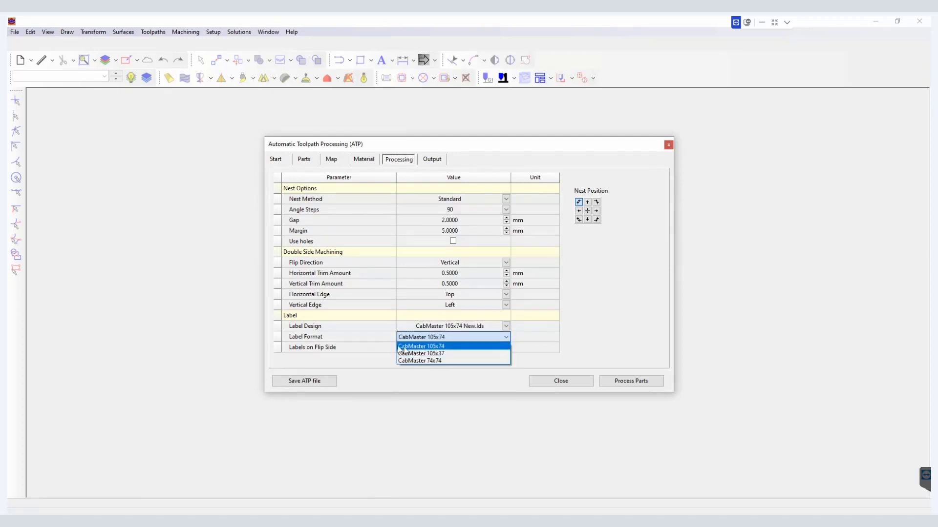
{"action": "left_click", "coordinate": [423, 348]}
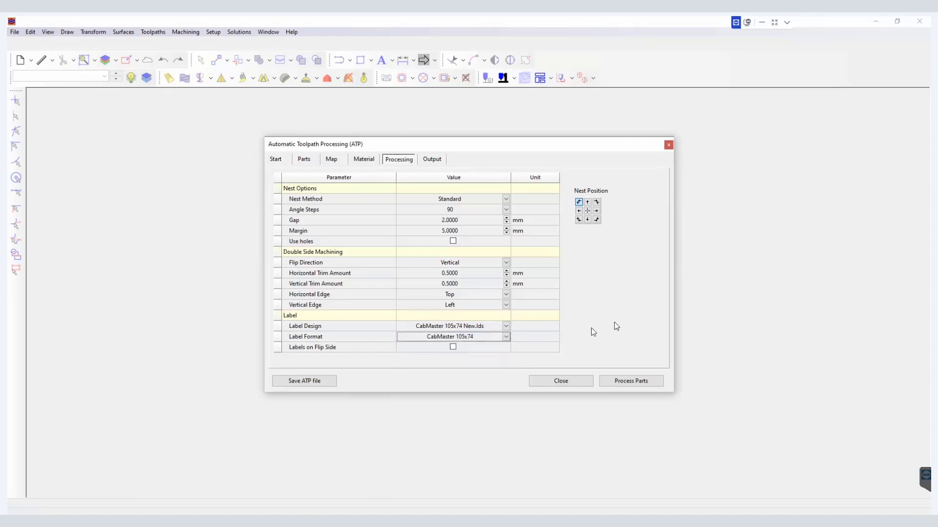
{"action": "left_click", "coordinate": [319, 380]}
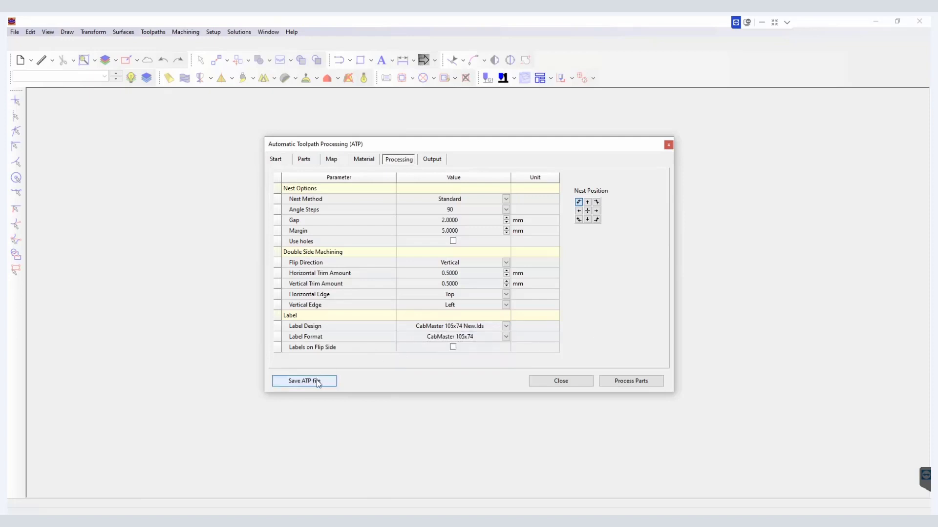